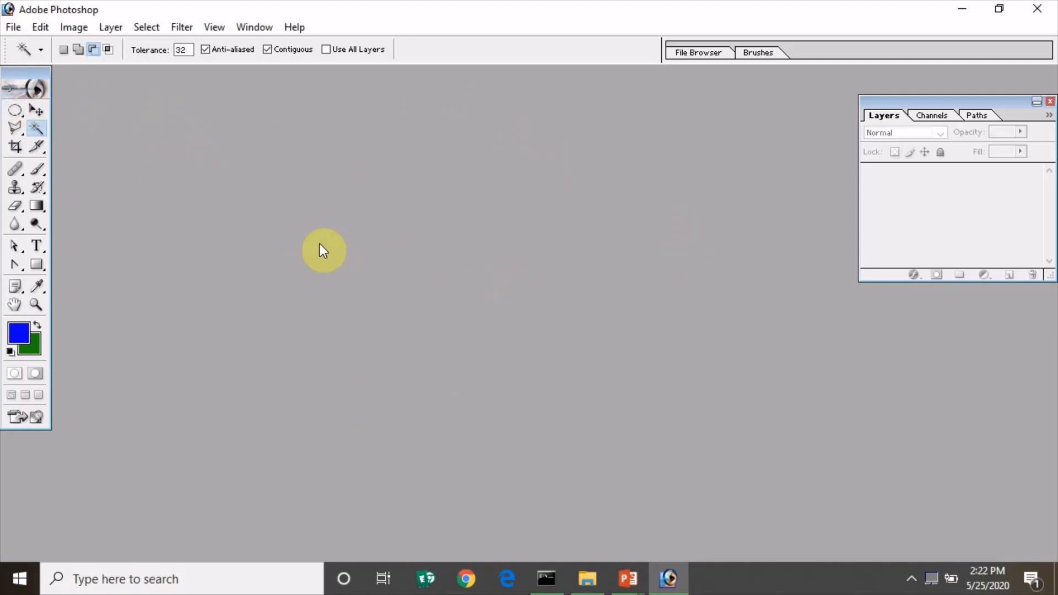
left_click(17, 28)
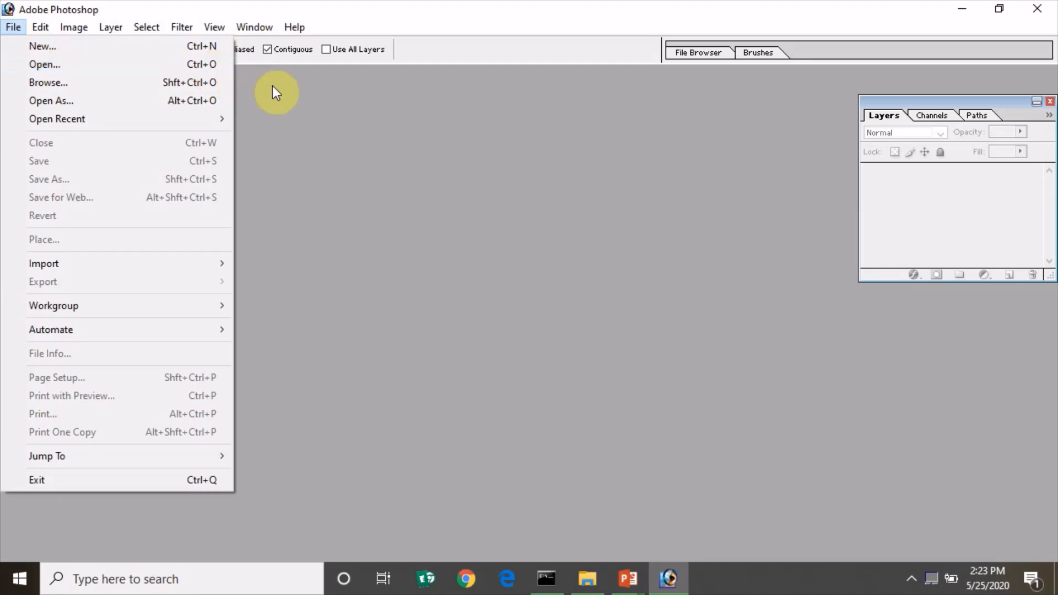
left_click(531, 313)
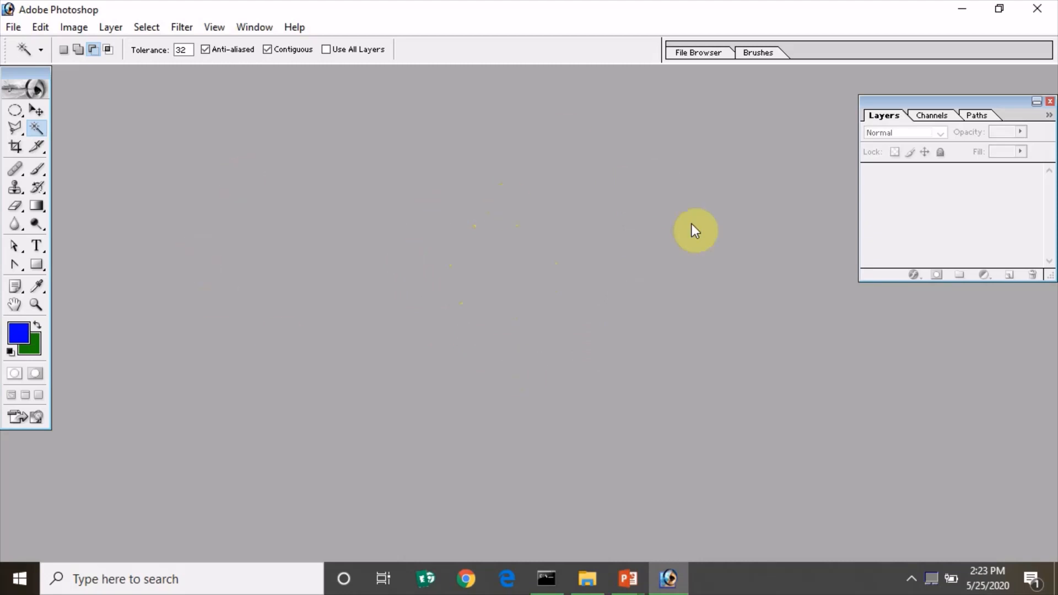
double_click(436, 279)
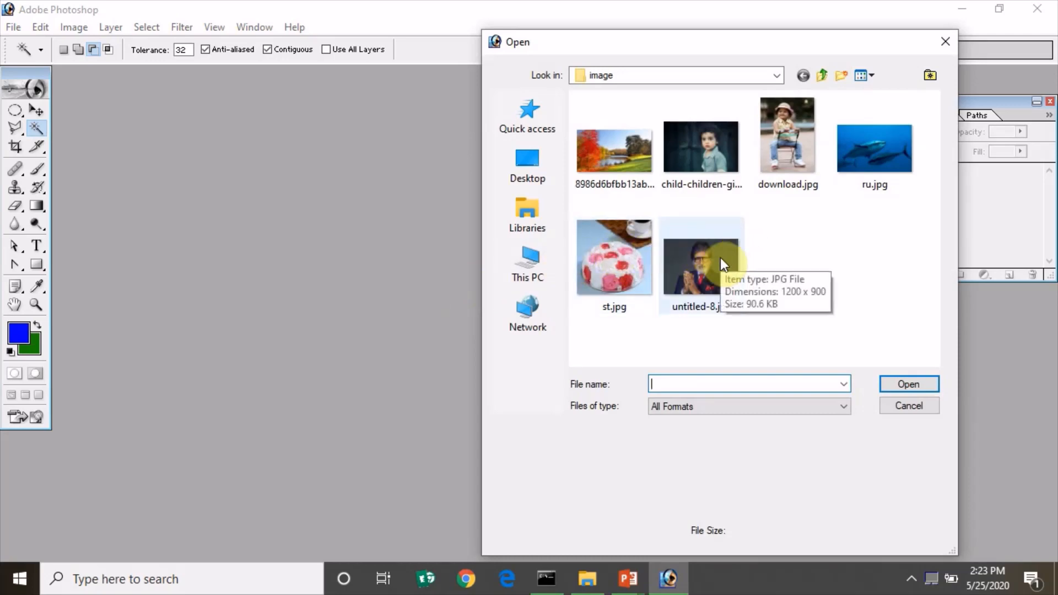
left_click(918, 405)
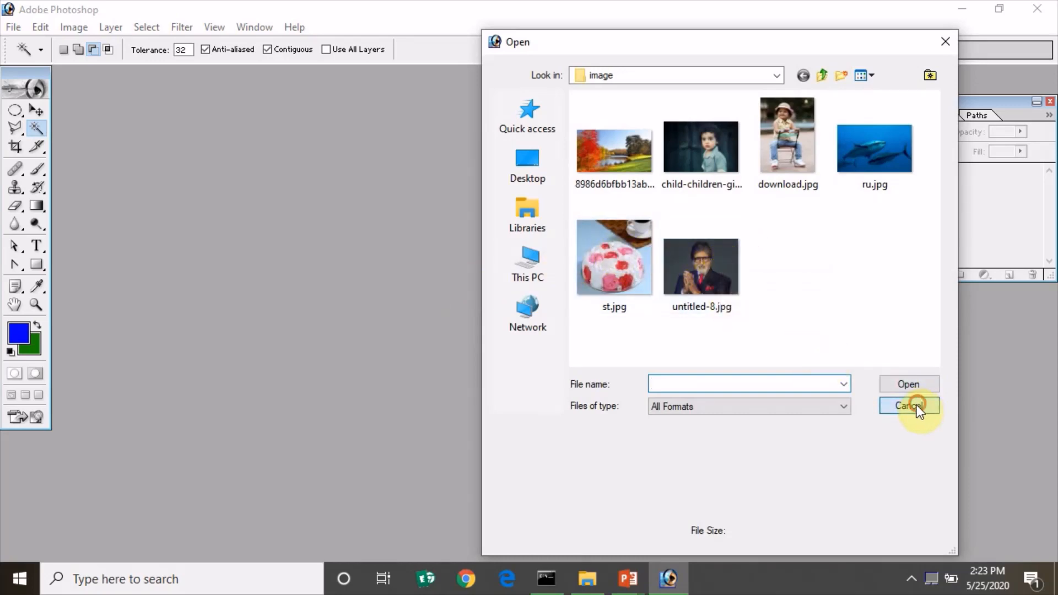
Open the autumn lake photo 8986d6bfbb13ab11f47d68e273c9714e.jpg and move its window clear of the toolbox.
left_click(16, 28)
left_click(47, 64)
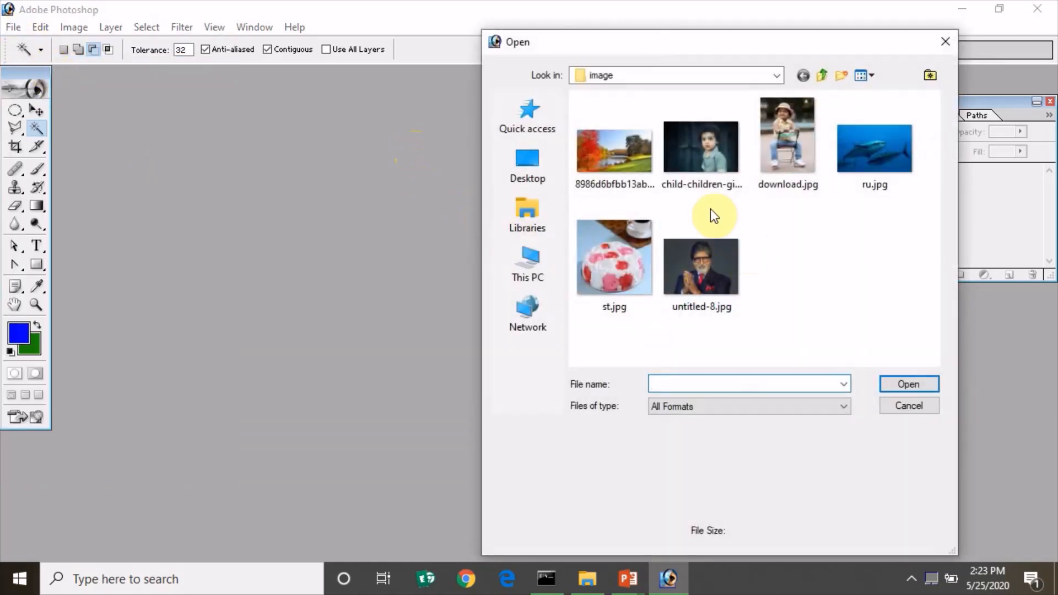
double_click(624, 155)
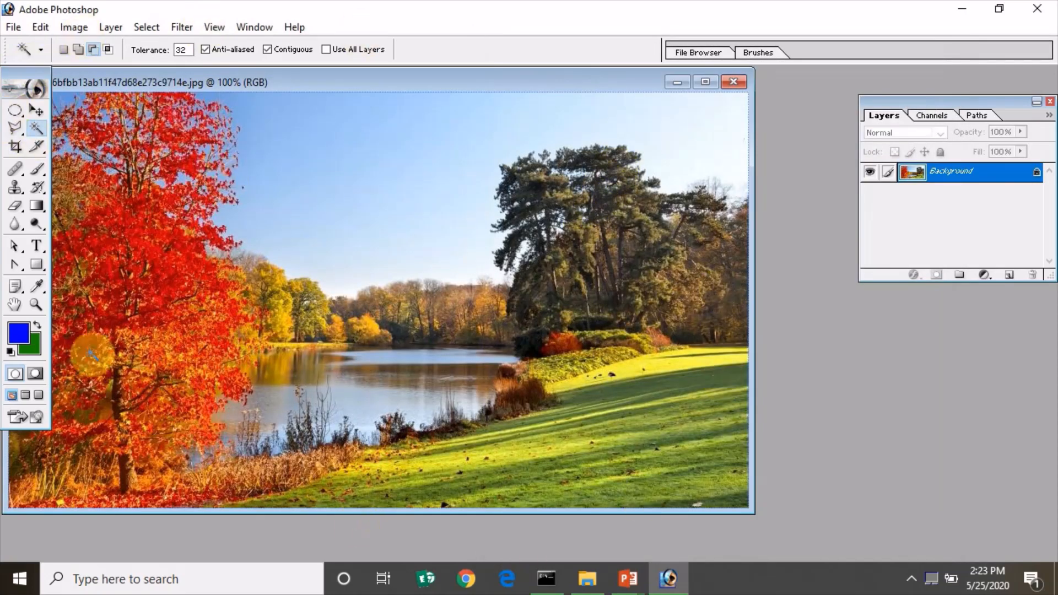
left_click_drag(204, 81, 296, 80)
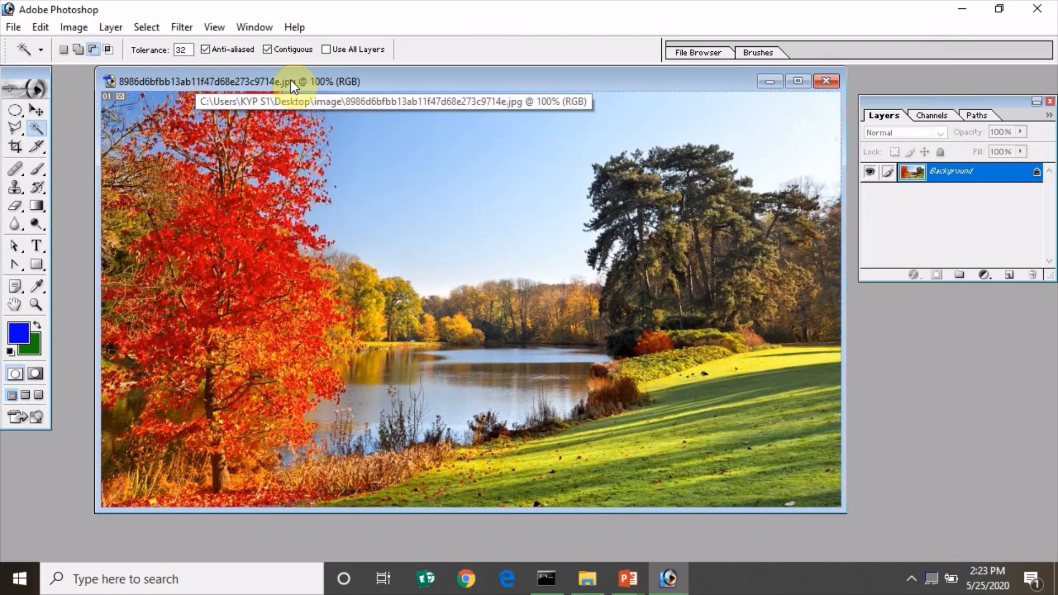
left_click(799, 83)
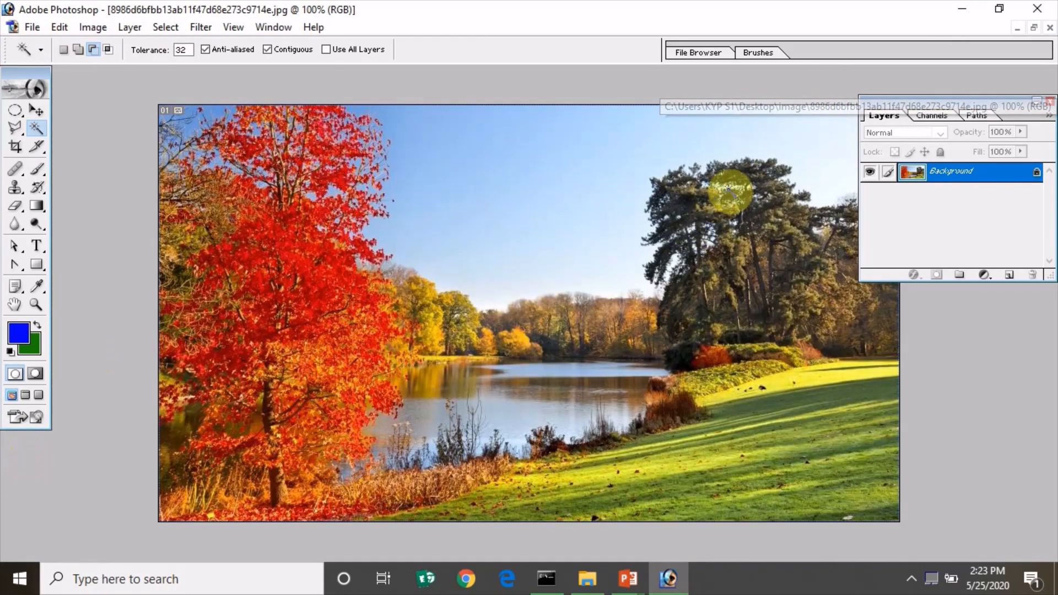
left_click(1035, 27)
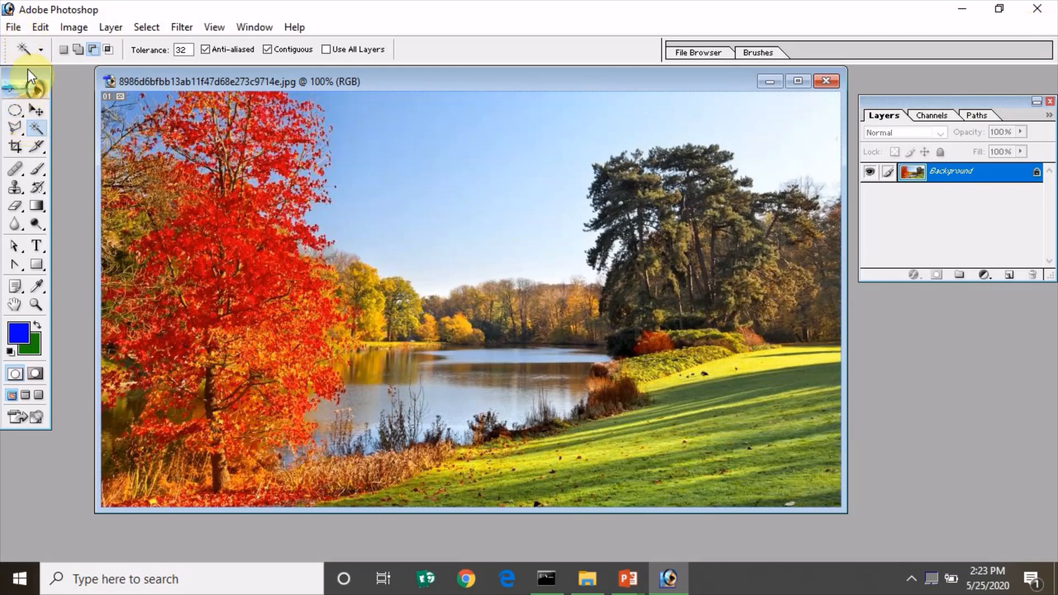
left_click(21, 117)
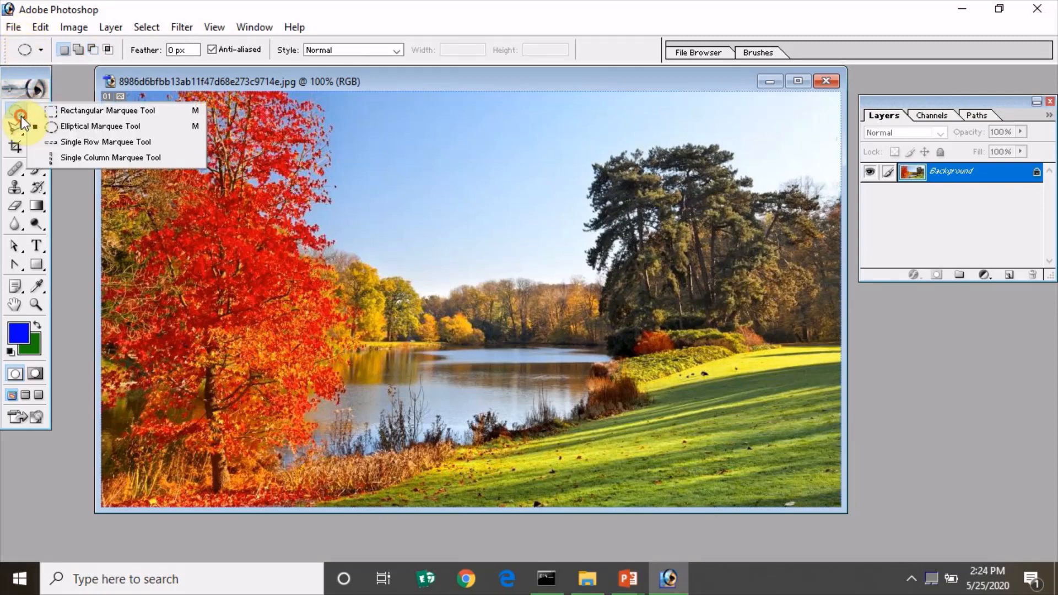
left_click(20, 117)
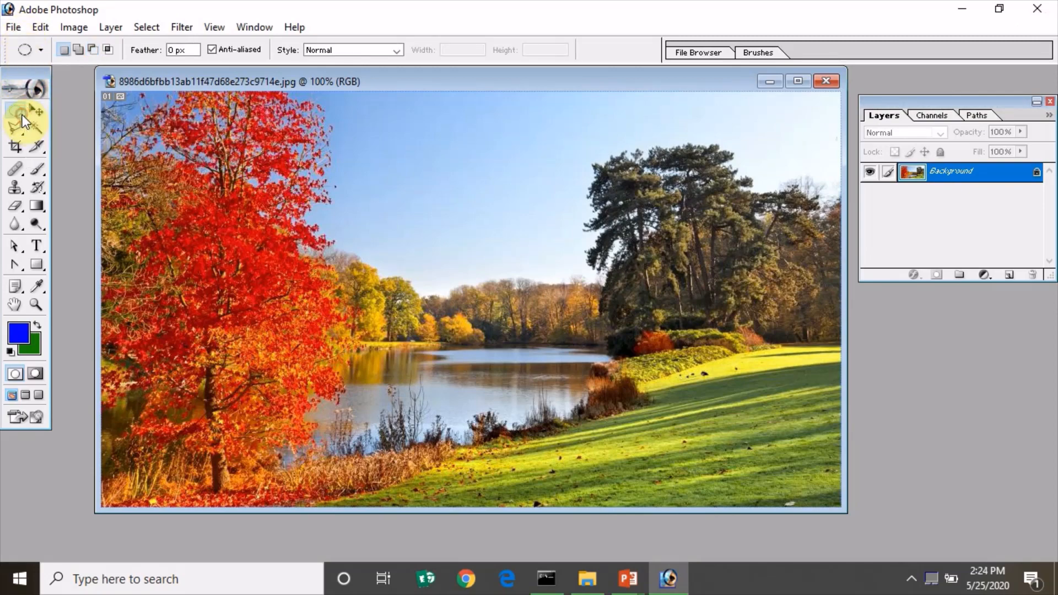
Open child-children-girl-happy.jpg and place its window over the lower right part of the autumn photo, leaving the tree and lake visible.
left_click(13, 29)
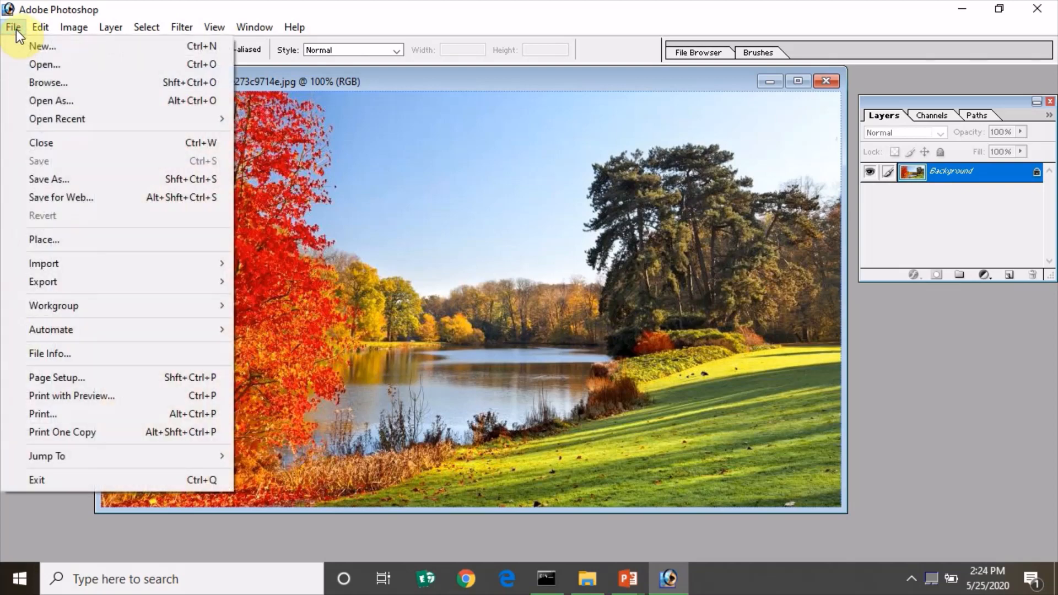
left_click(35, 64)
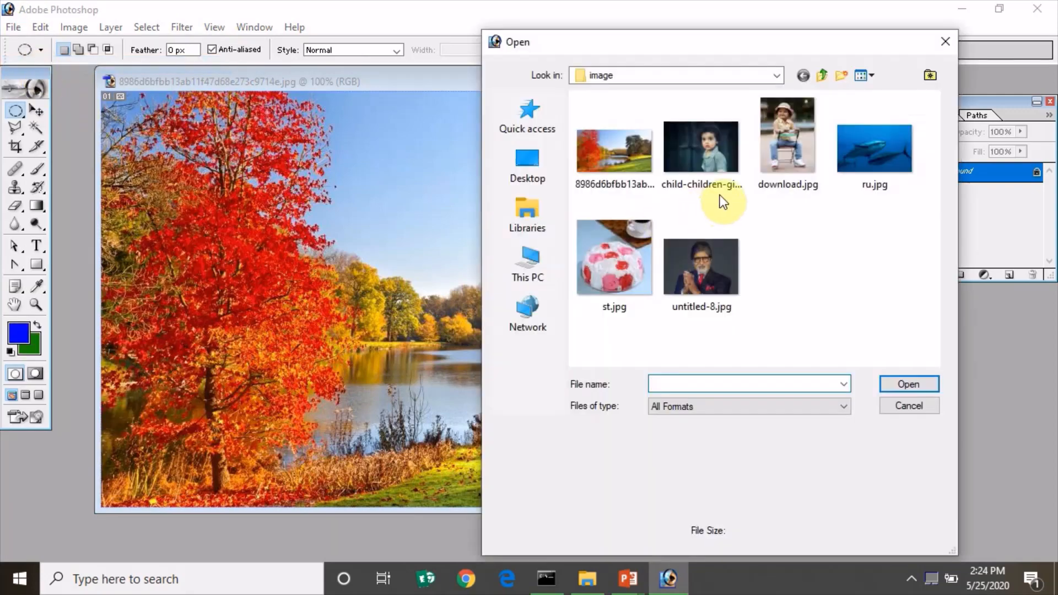
double_click(702, 170)
left_click_drag(285, 91, 732, 222)
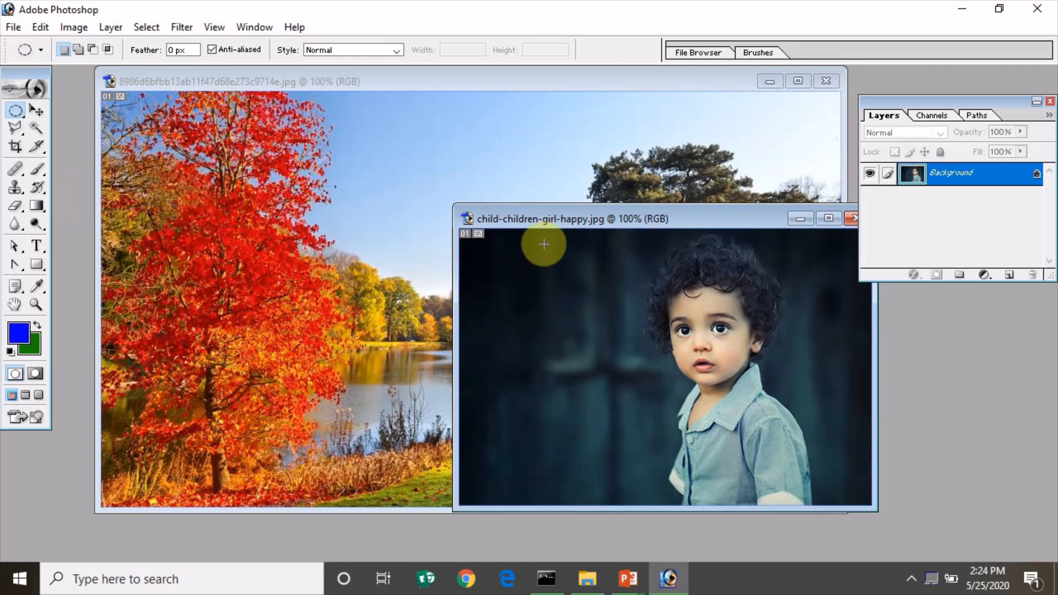
left_click_drag(568, 224, 492, 228)
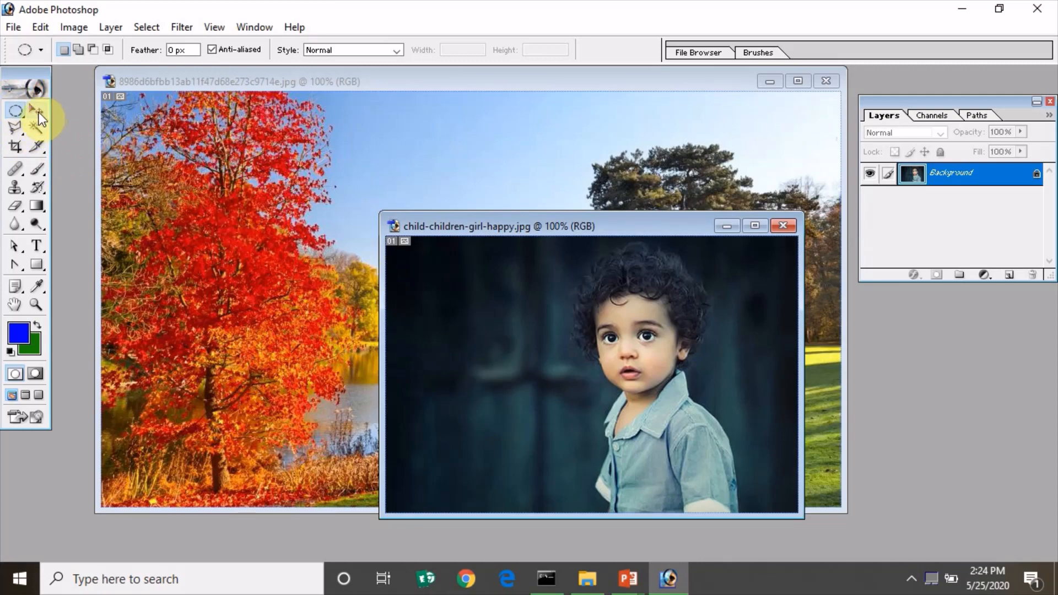
left_click_drag(450, 221, 547, 209)
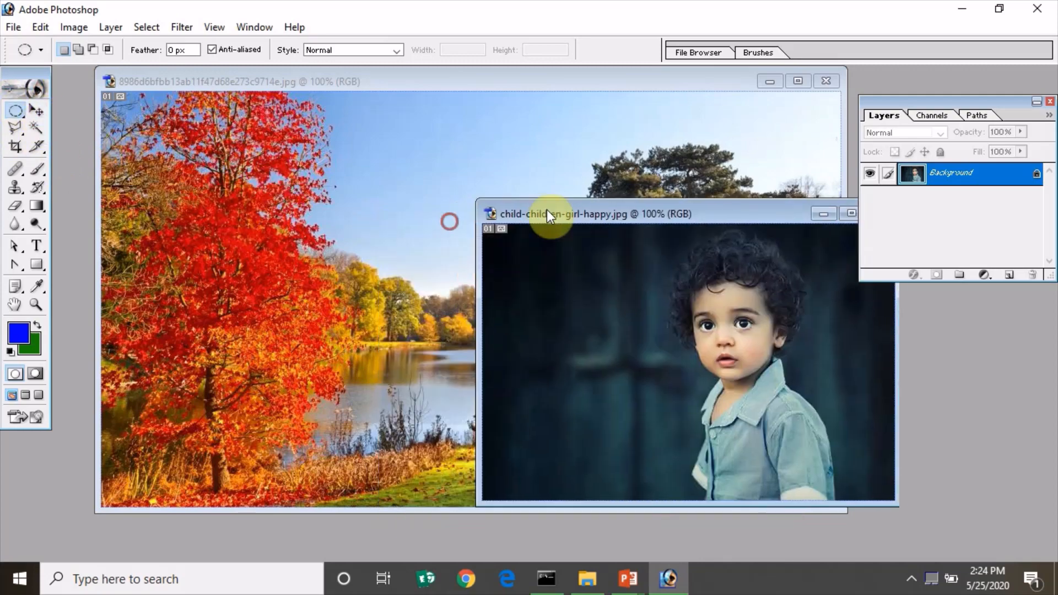
Copy the child photo into the autumn photo as a new layer with the Move tool and bring the autumn document to the front.
left_click(31, 108)
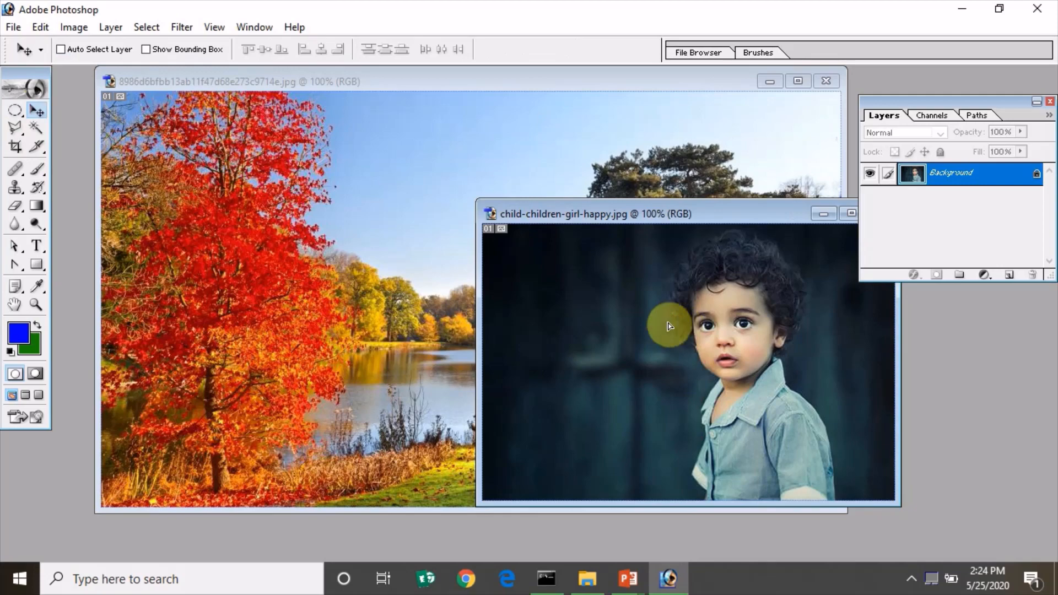
left_click_drag(504, 307, 448, 258)
left_click(870, 326)
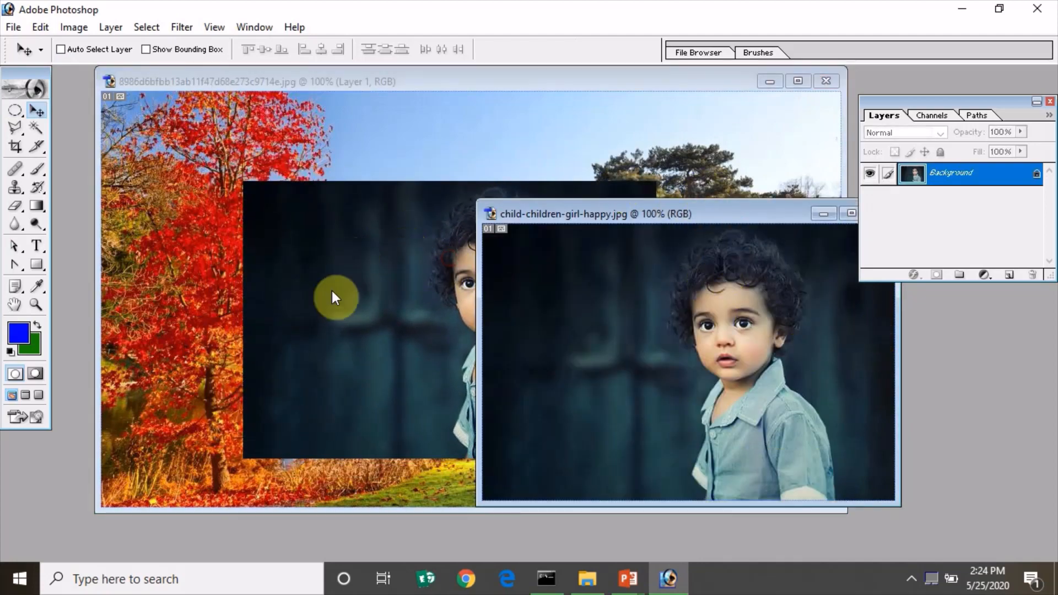
left_click(390, 270)
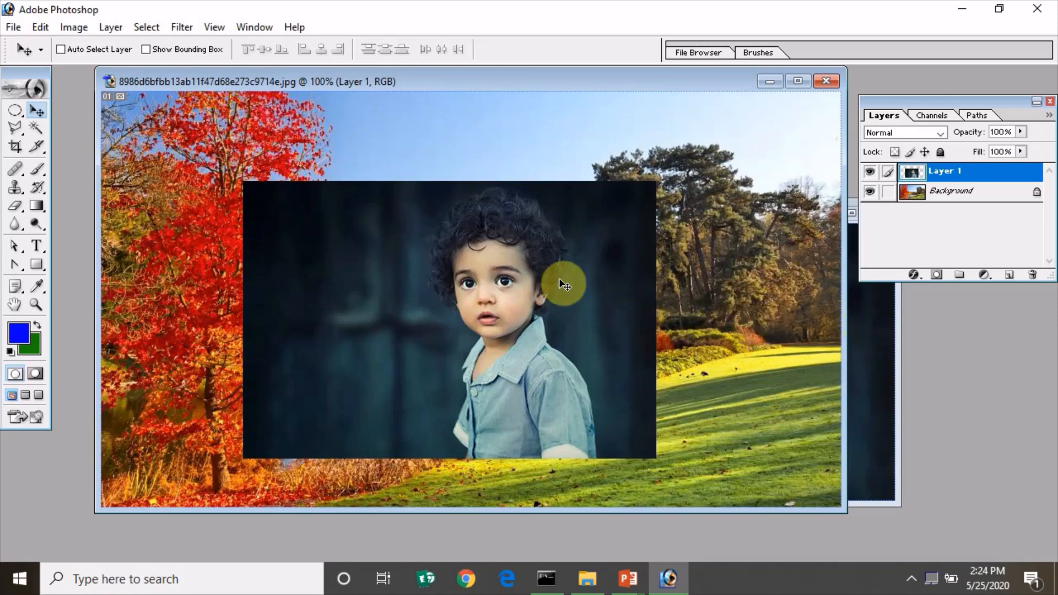
Return to the autumn document and move the child photo layer to the right and slightly down.
left_click(856, 306)
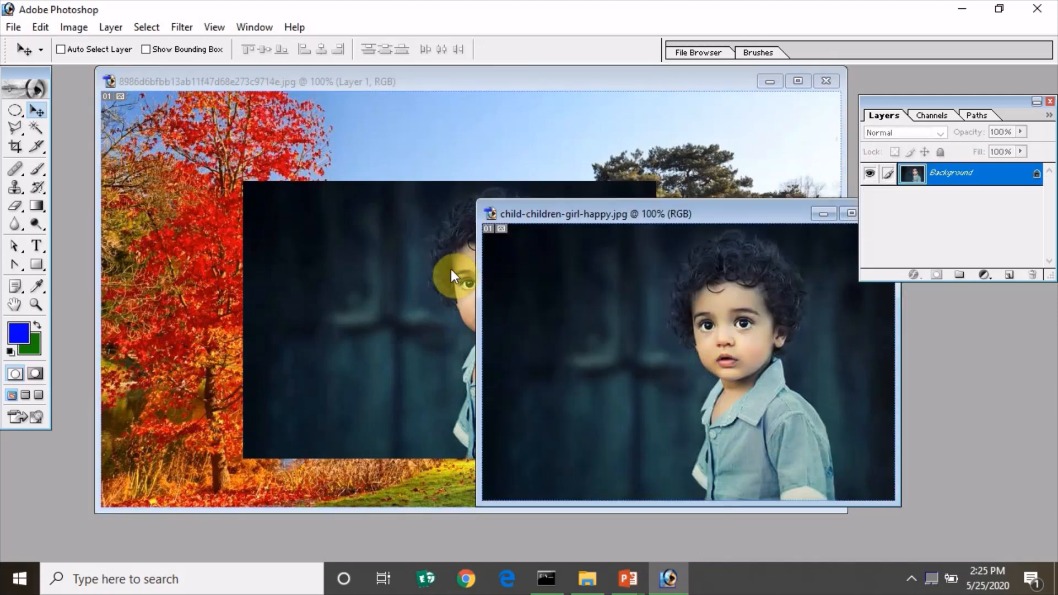
left_click(325, 102)
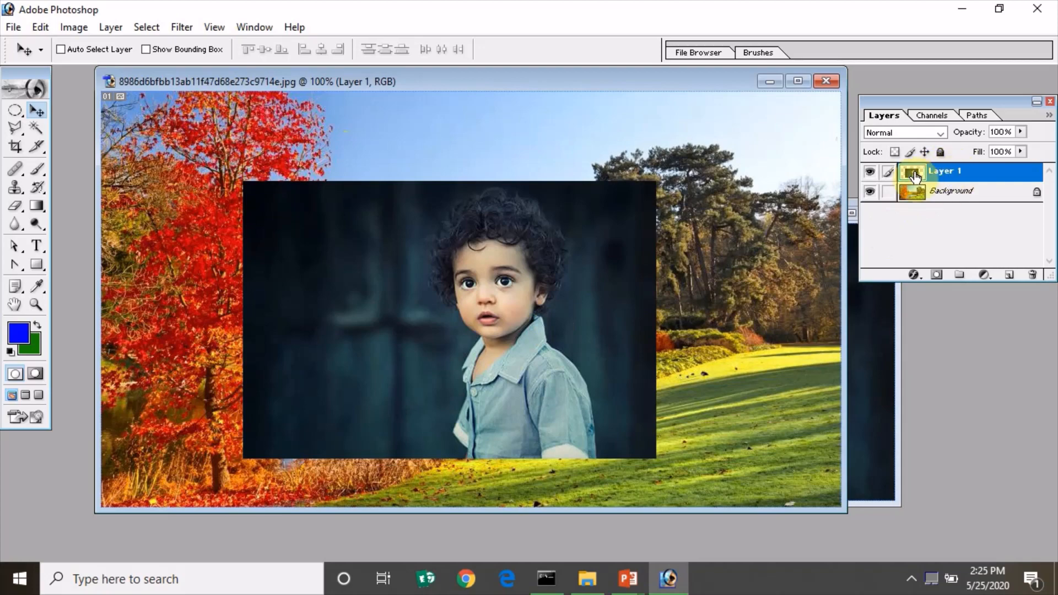
left_click_drag(446, 288, 432, 314)
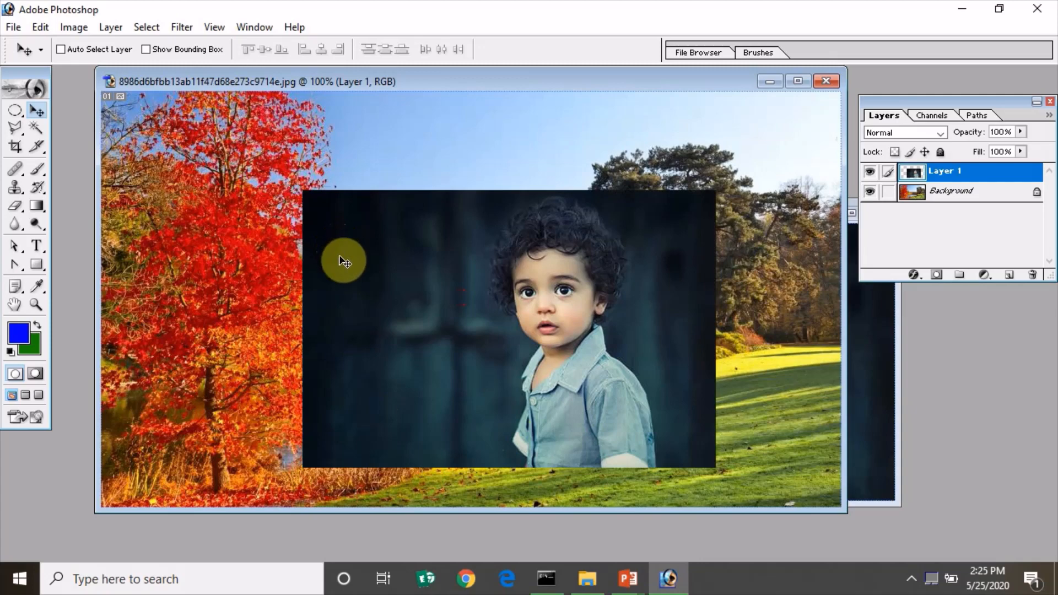
Free Transform the child photo layer to about 66.6% width and 63.0% height with a rotation of about 19.4 degrees.
left_click(49, 28)
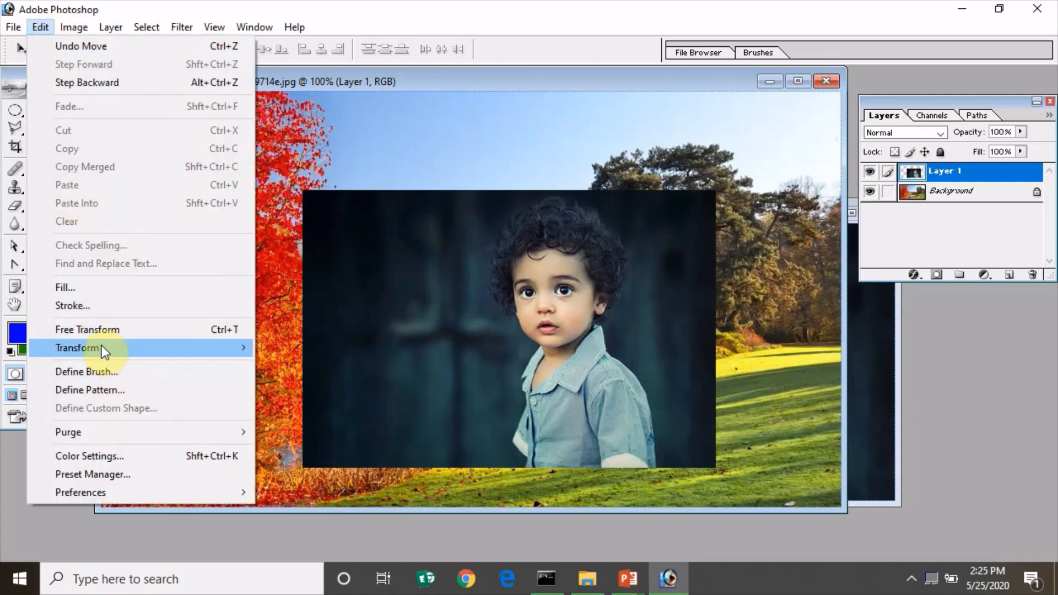
mouse_move(102, 347)
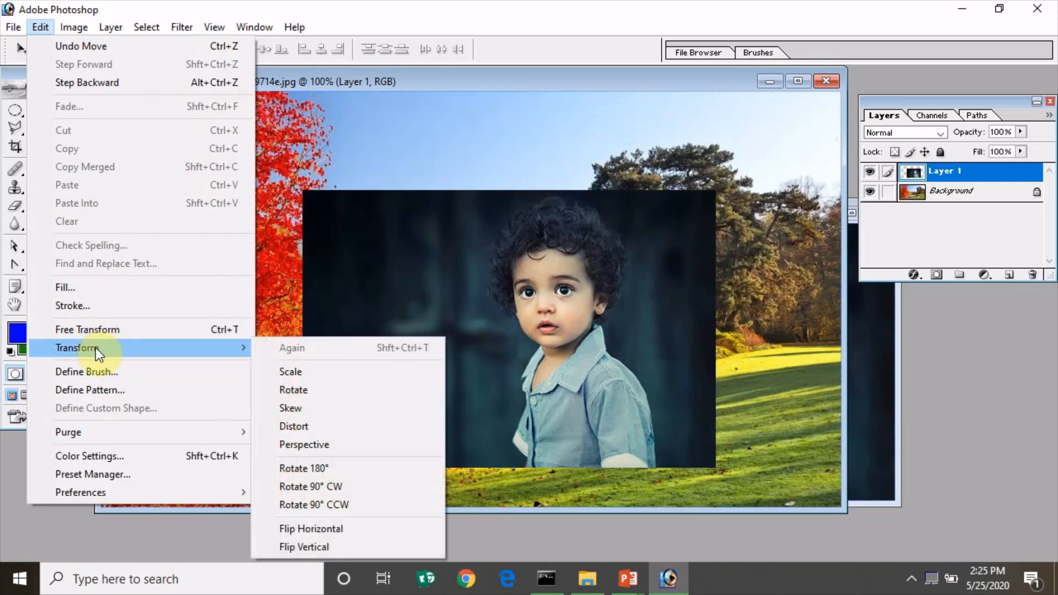
left_click(94, 332)
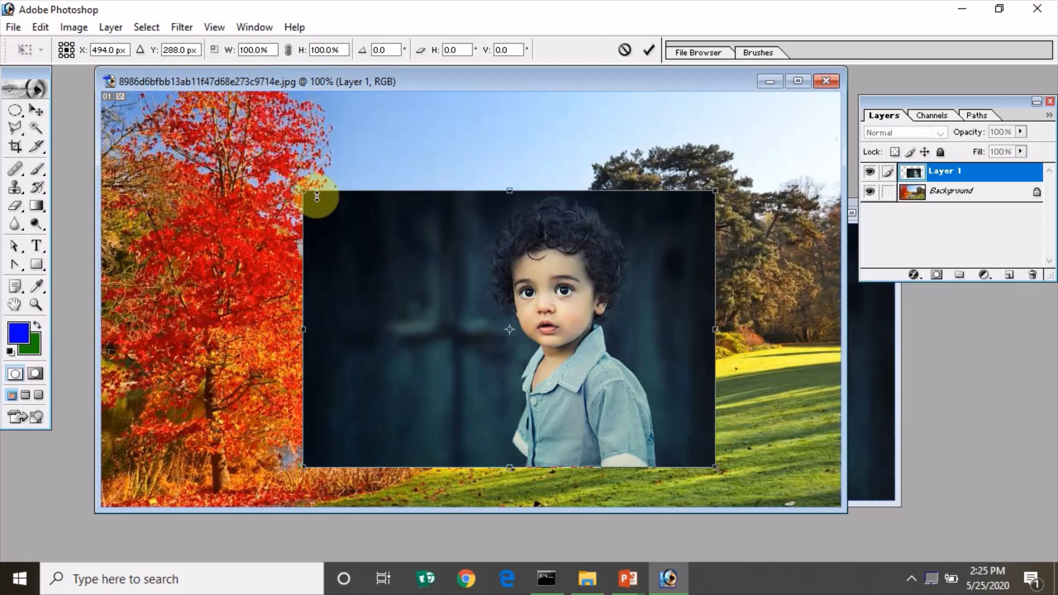
left_click_drag(309, 186, 371, 239)
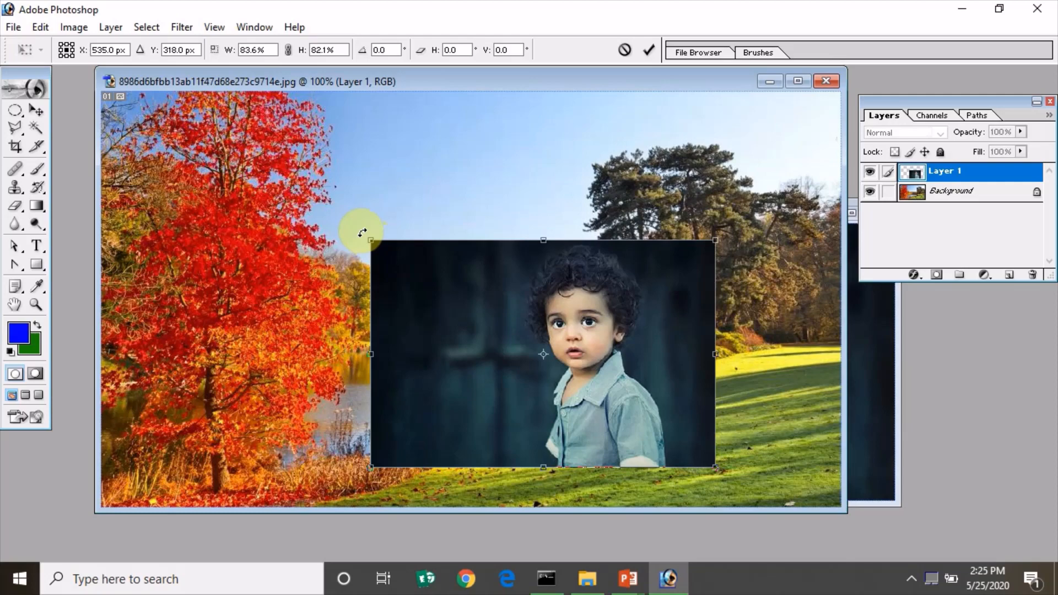
left_click_drag(360, 229, 429, 198)
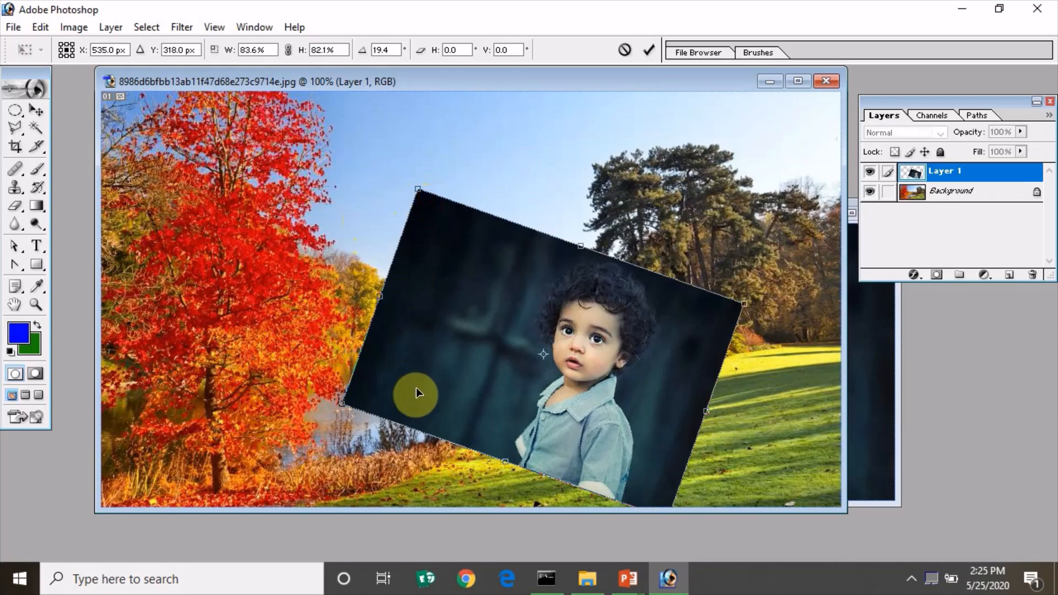
left_click_drag(413, 185, 466, 261)
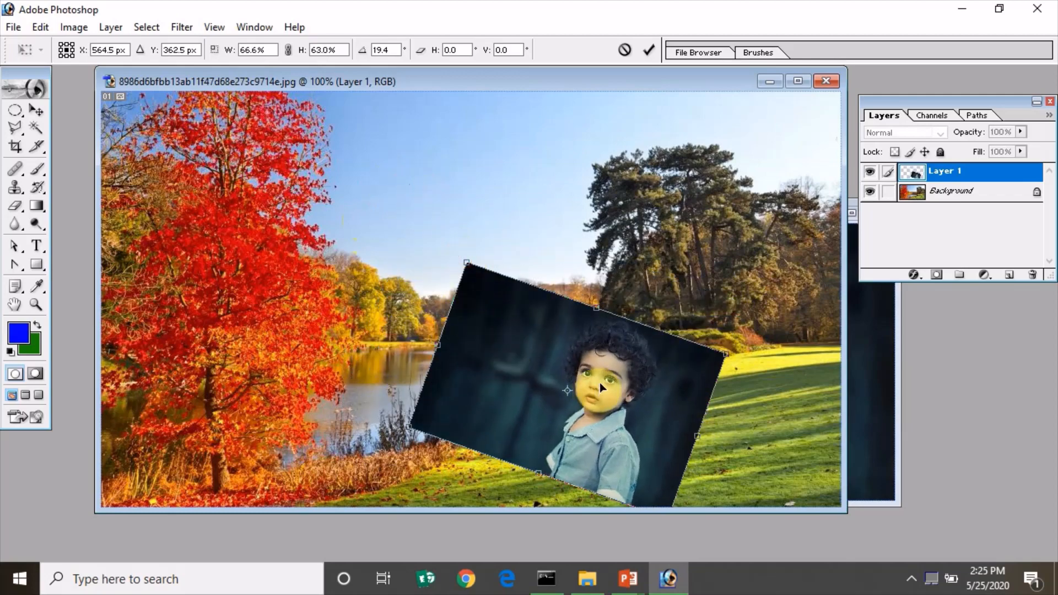
key("Return")
Move the rotated child photo layer over the trees at the upper right and undo the moves and the Free Transform.
left_click_drag(645, 376, 398, 267)
left_click_drag(379, 243, 693, 248)
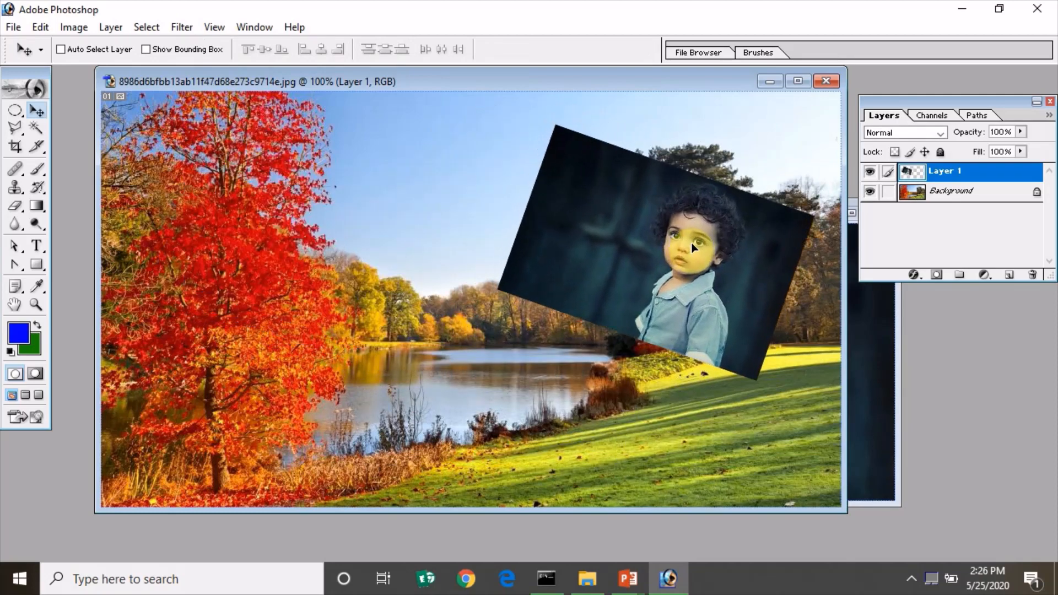
key("ctrl+z")
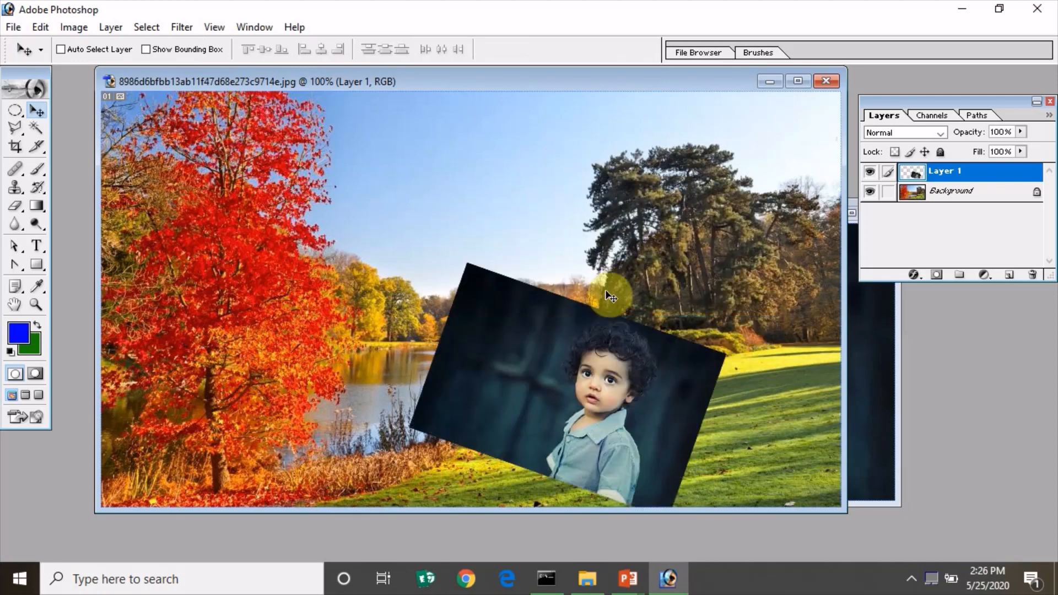
key("ctrl+z")
key("ctrl+alt+z")
key("ctrl+alt+z")
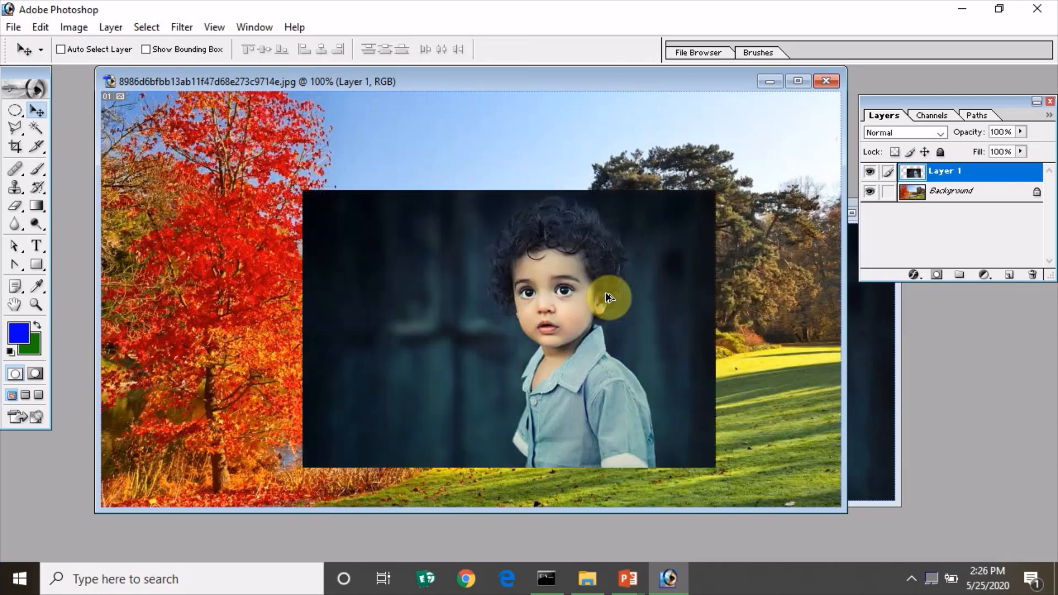
left_click(44, 30)
mouse_move(98, 348)
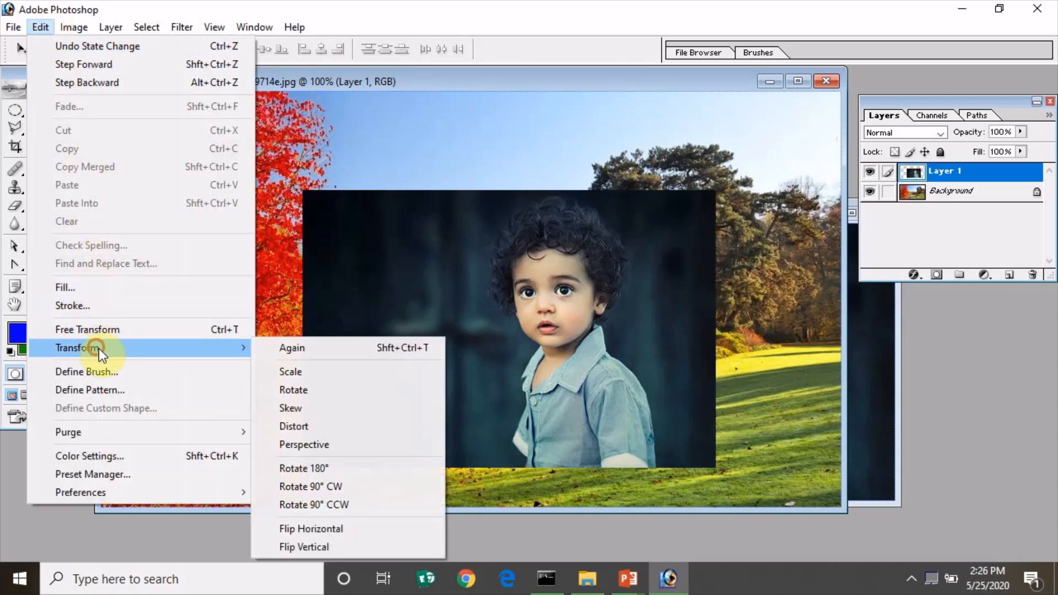
left_click(105, 329)
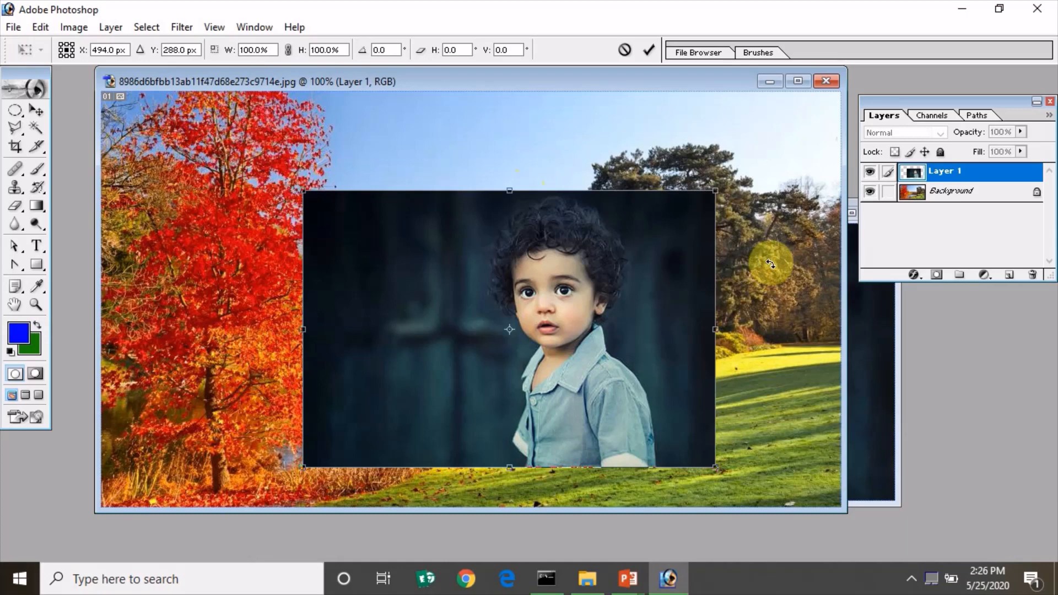
key("Return")
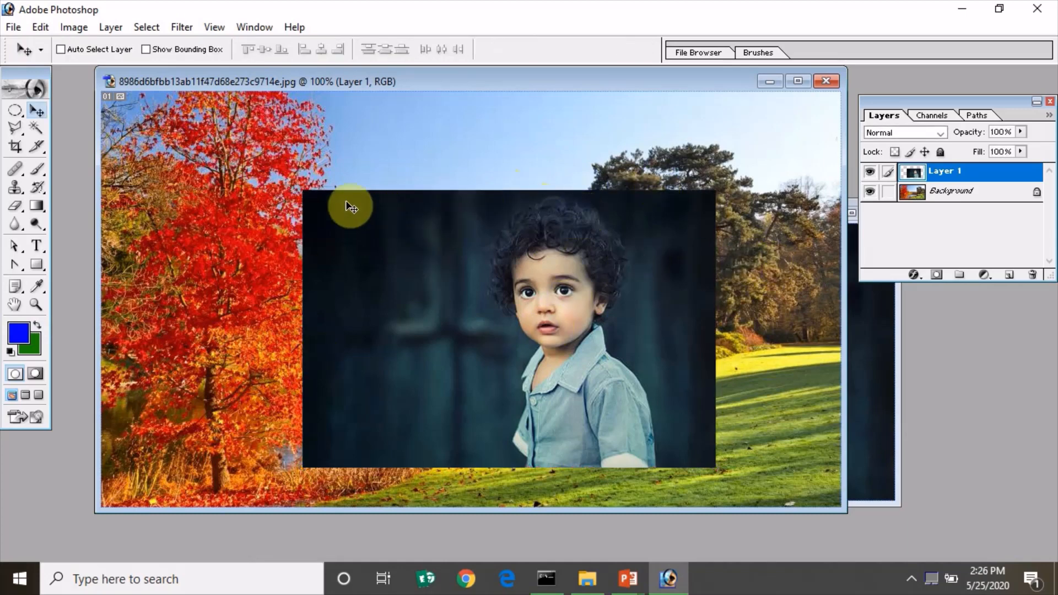
Move the child photo layer up and to the left within the autumn photo.
left_click(426, 250)
left_click_drag(425, 250, 352, 210)
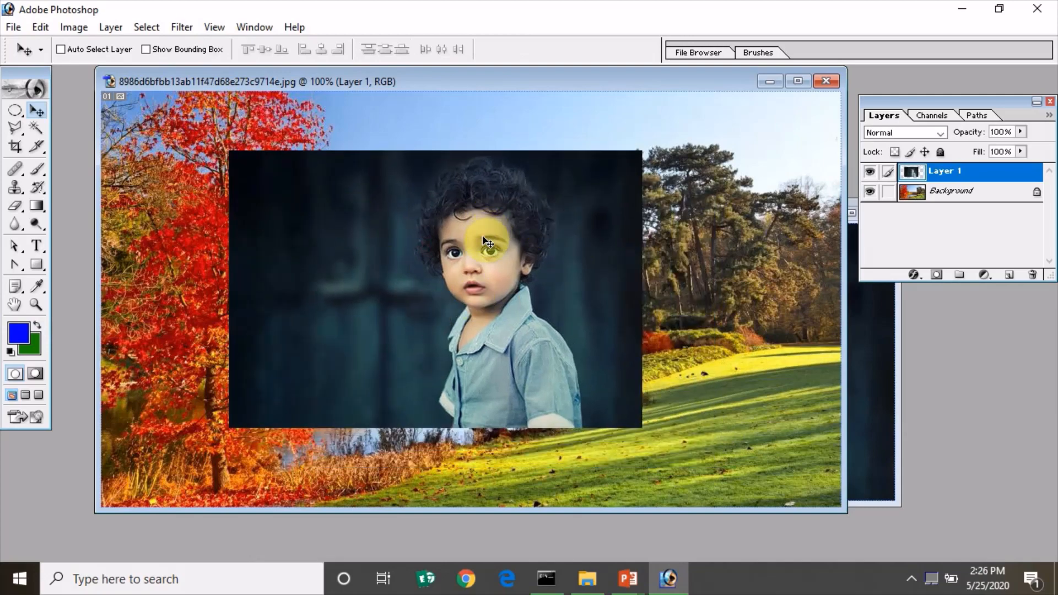
Undo the child photo layer's moves and its placement so the autumn document contains only its background.
key("ctrl+z")
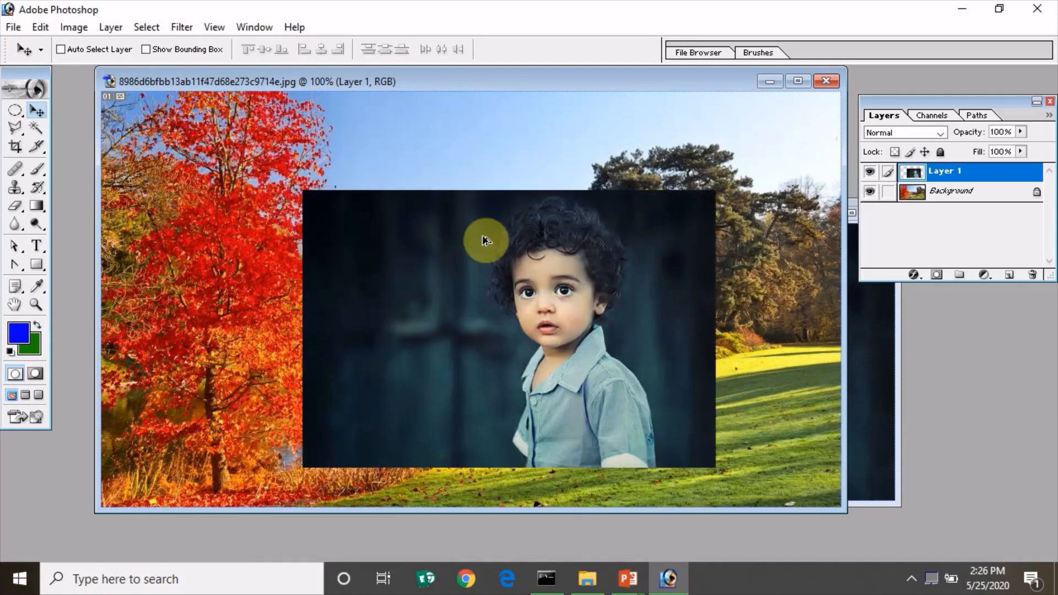
key("ctrl+alt+z")
key("ctrl+alt+z")
key("ctrl+alt+z")
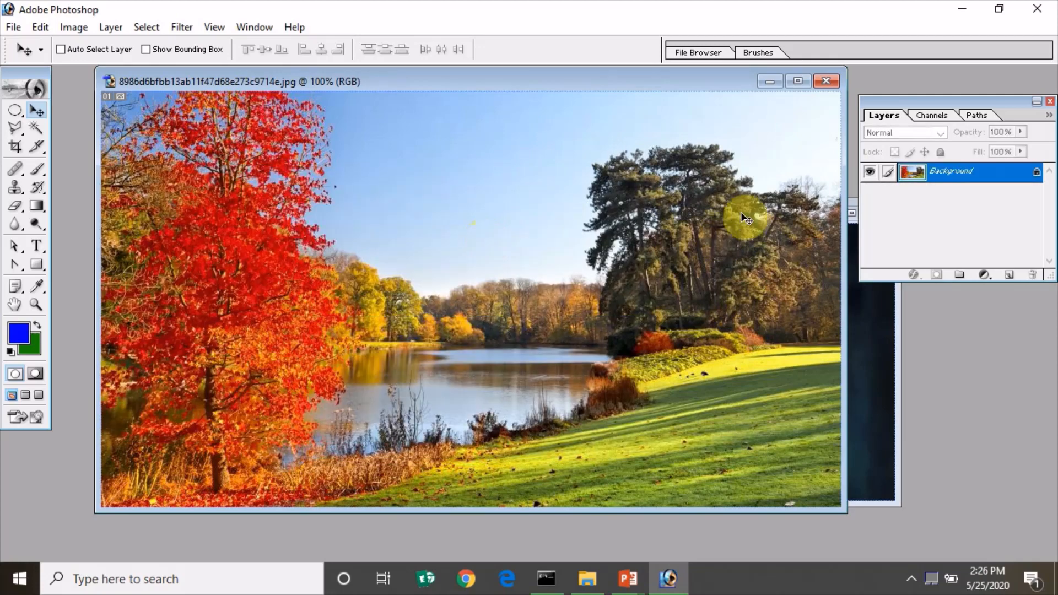
Switch to the child photo and draw an elliptical marquee with 0 px feather around the child's head and upper body.
left_click(886, 355)
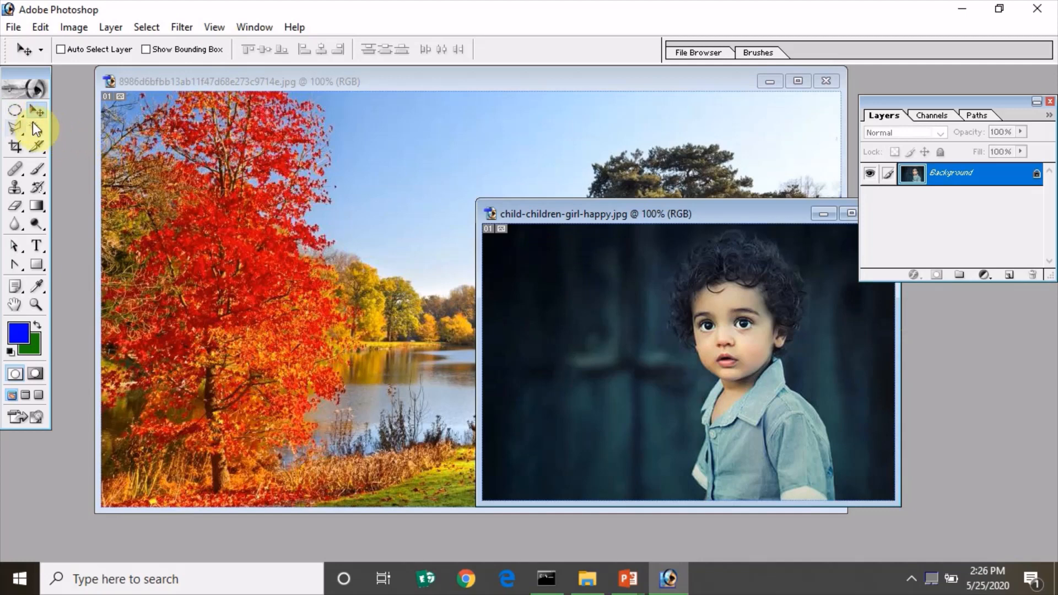
left_click_drag(18, 117, 78, 124)
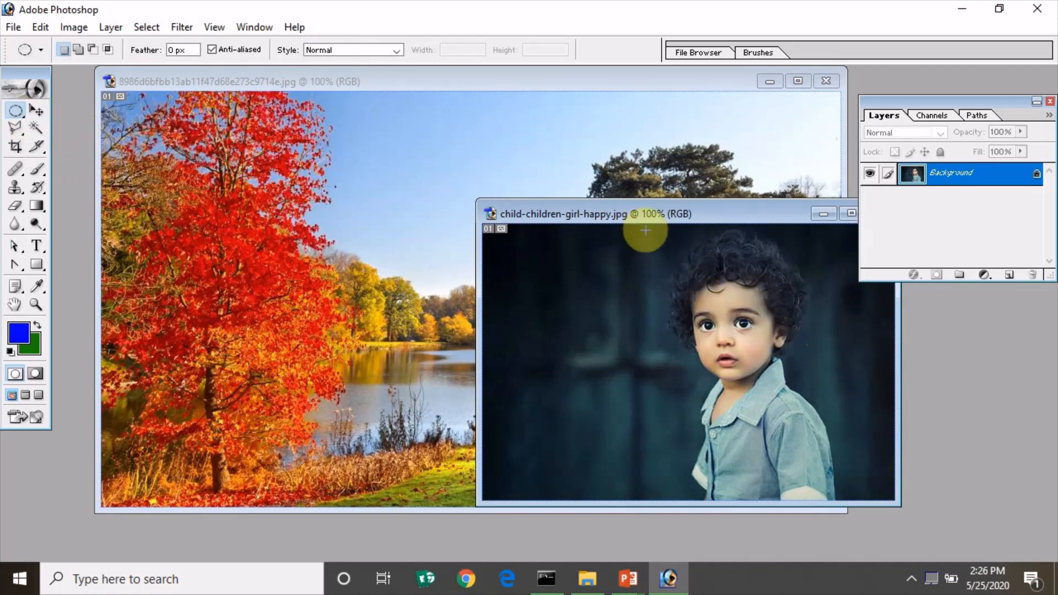
mouse_move(651, 233)
left_mouse_down()
mouse_move(853, 472)
mouse_move(844, 471)
left_mouse_up()
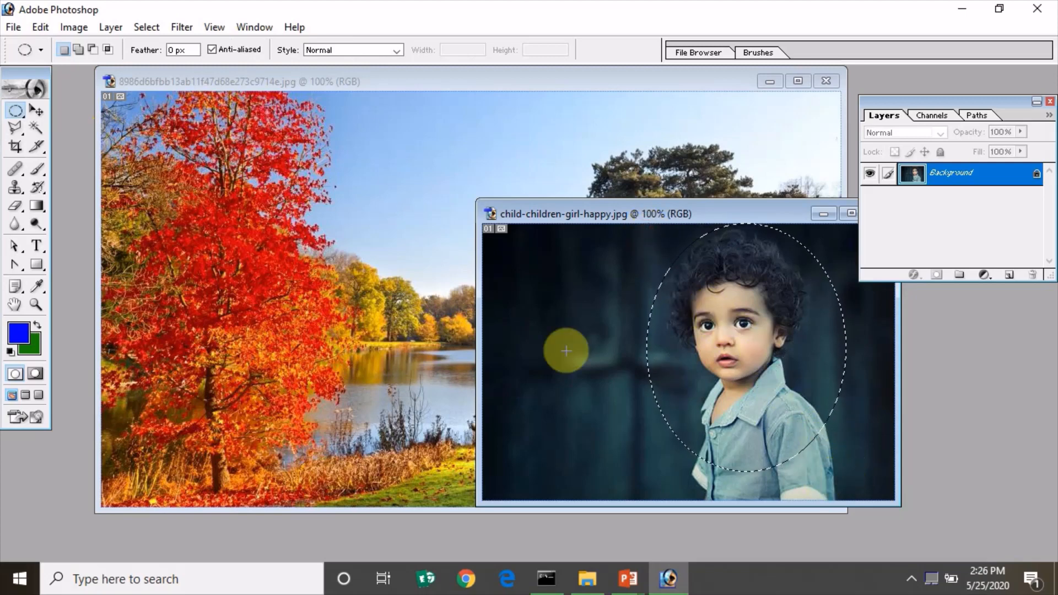
Copy the oval selection into the autumn document with the Move tool and place it over the lawn in the lower right corner.
left_click(36, 110)
left_click_drag(721, 302, 421, 303)
left_click_drag(226, 286, 479, 255)
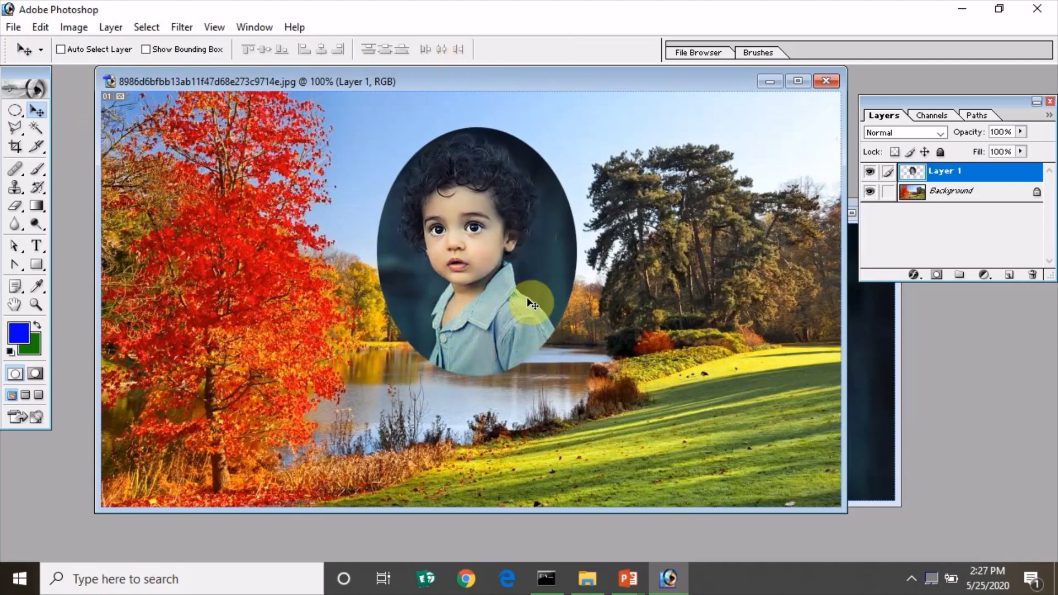
left_click_drag(476, 262, 742, 393)
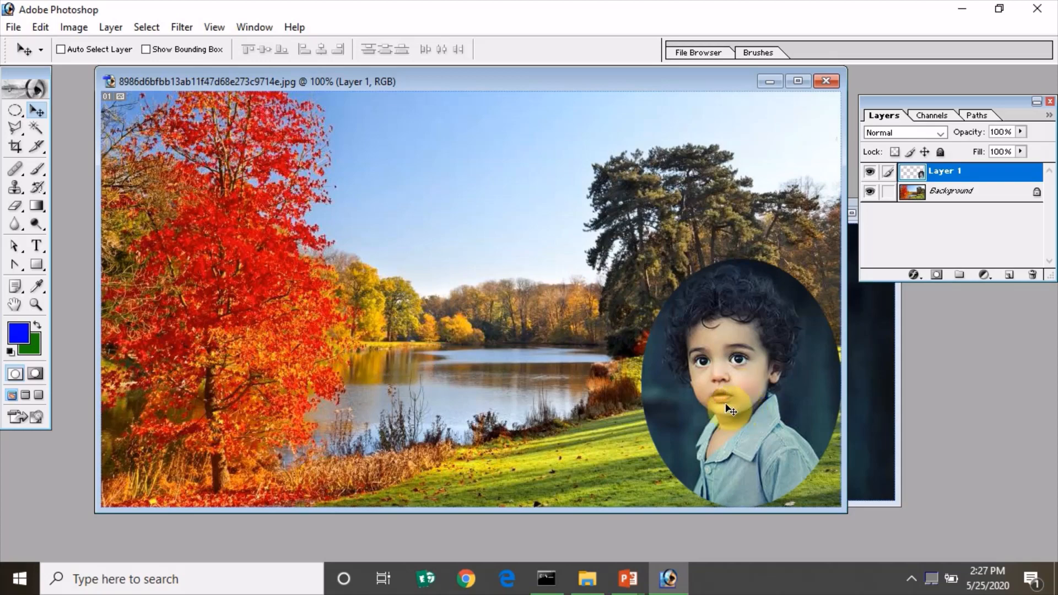
Activate the Elliptical Marquee tool and deselect the oval in the child photo.
left_click(15, 114)
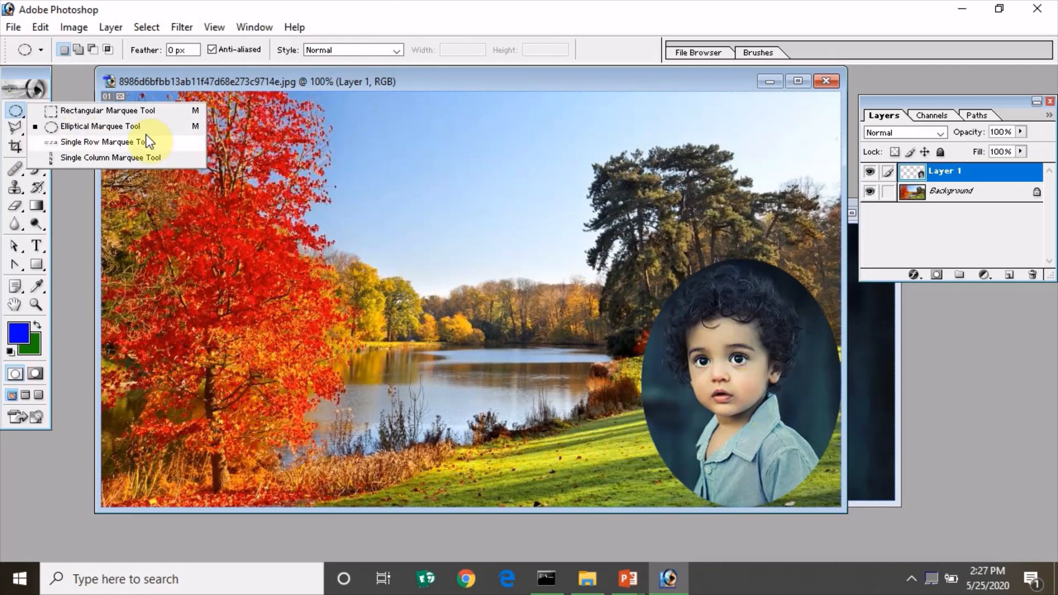
left_click(63, 79)
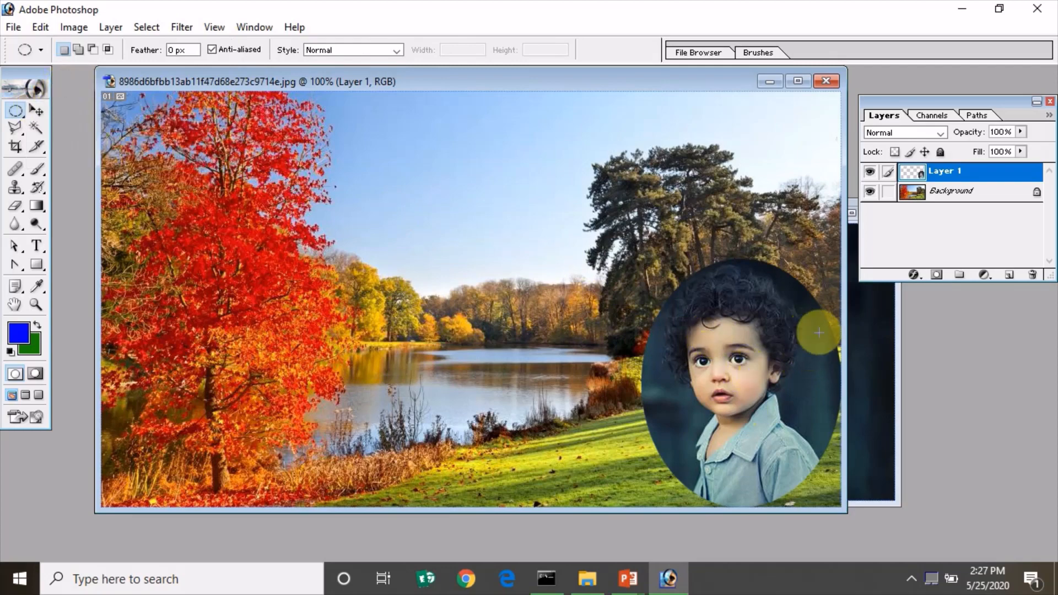
left_click(867, 340)
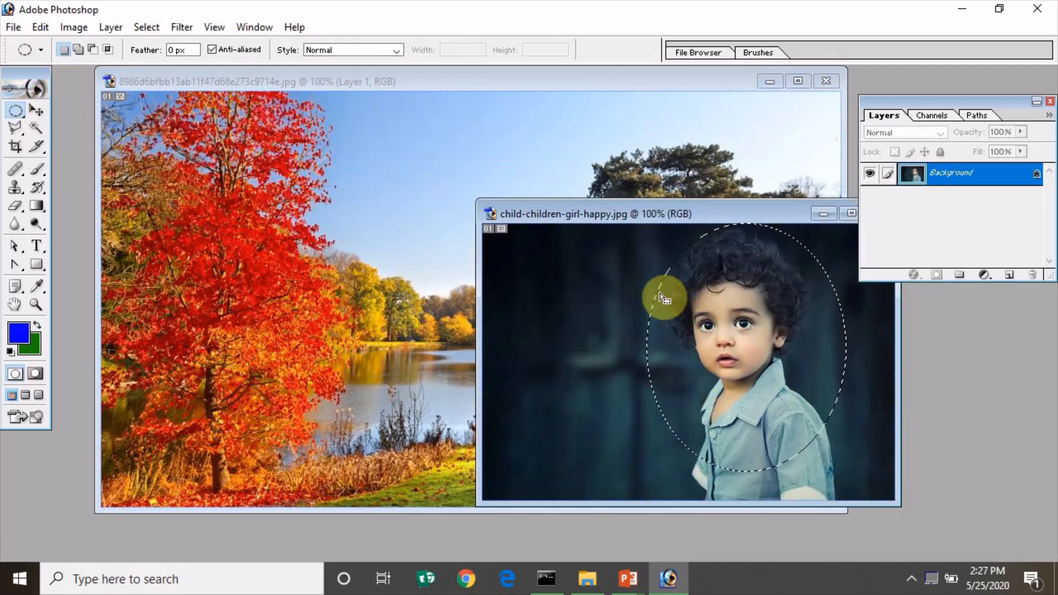
left_click(144, 28)
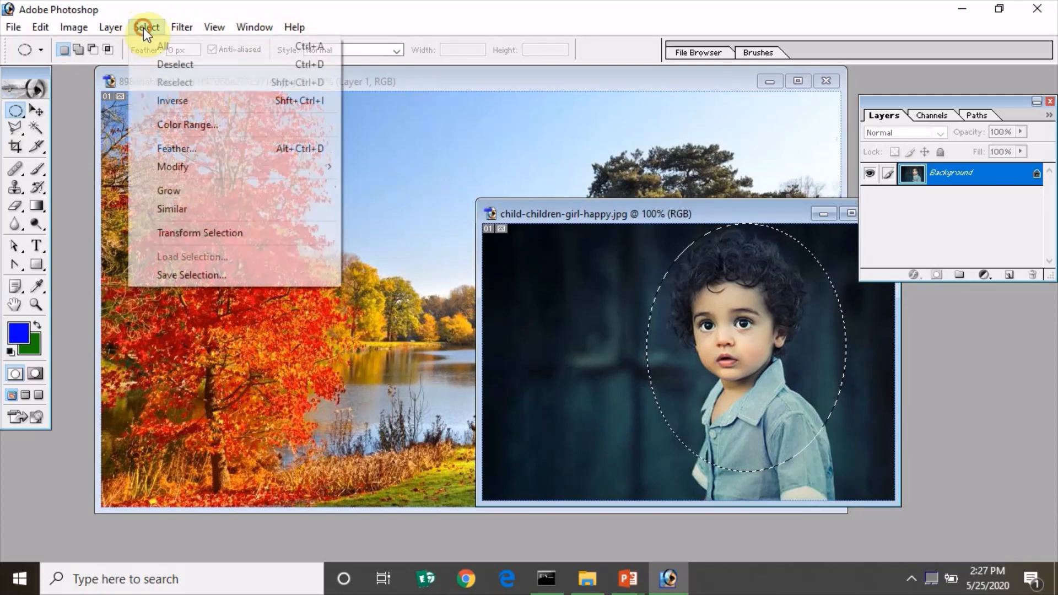
left_click(176, 65)
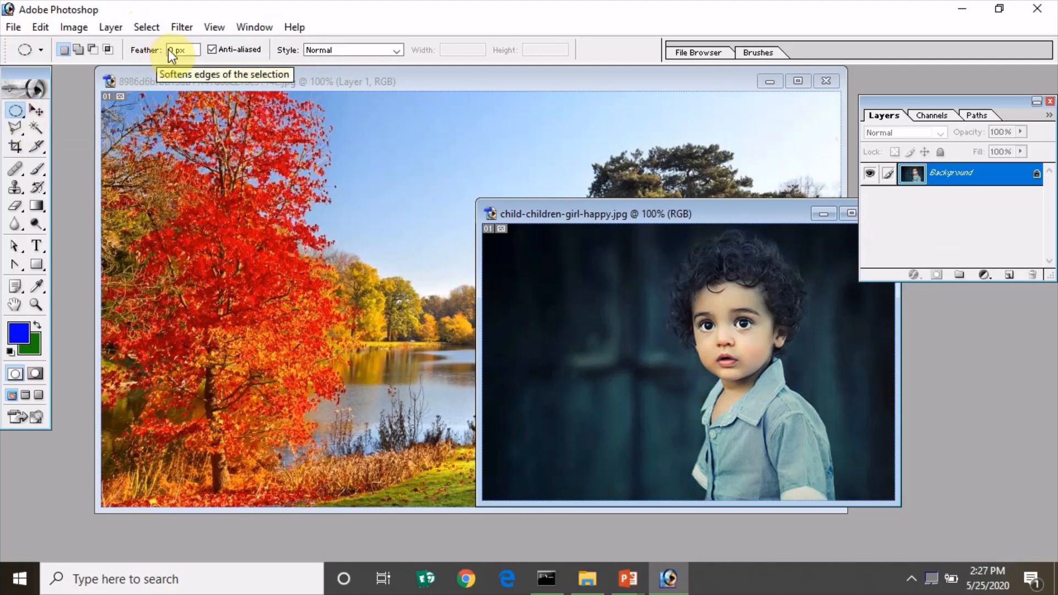
Set the marquee feather to 5 px and draw an elliptical selection around the child's head and upper body.
left_click(187, 50)
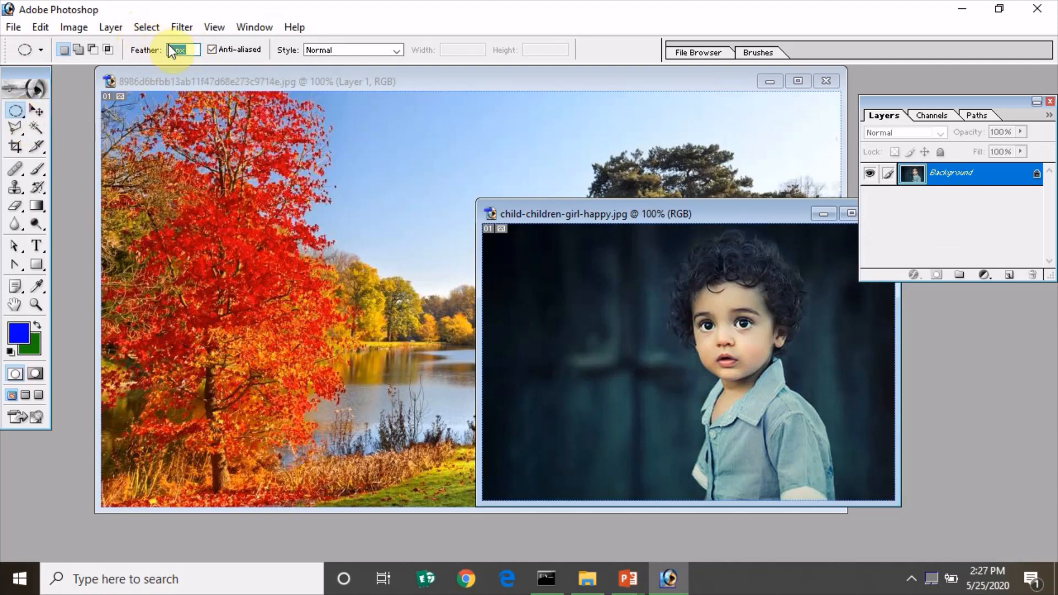
key("BackSpace")
type("5")
key("Return")
left_click(23, 107)
left_click_drag(648, 228, 833, 467)
Copy the 5 px feathered oval into the autumn document with the Move tool and place it beside the sharp-edged oval.
left_click(35, 108)
left_click_drag(681, 355, 554, 377)
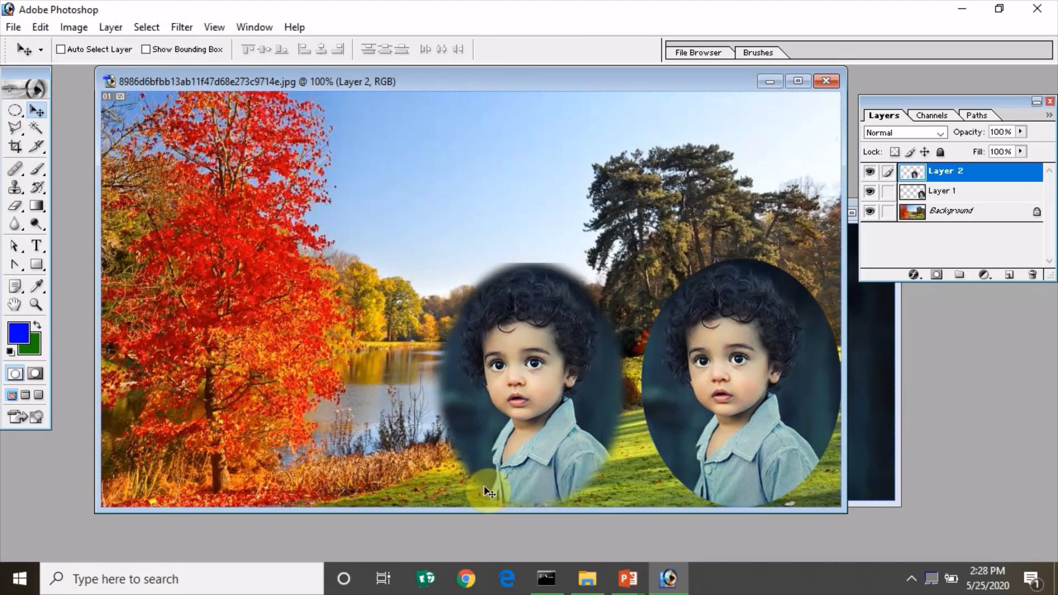
left_click_drag(515, 380, 499, 364)
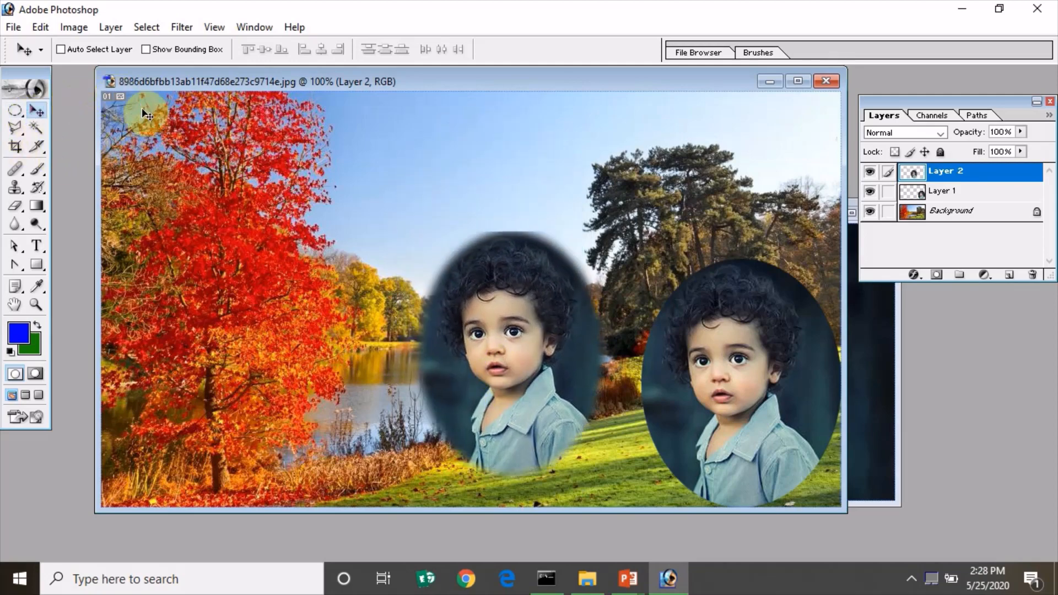
Deselect the oval in the child photo and set the Elliptical Marquee feather to 25 px.
left_click(879, 335)
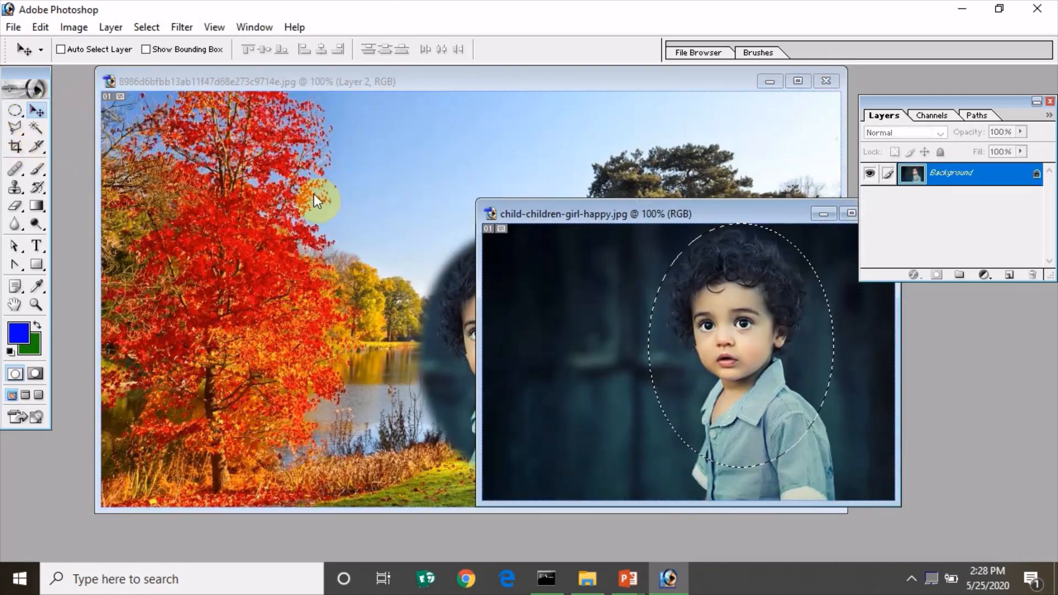
left_click(149, 27)
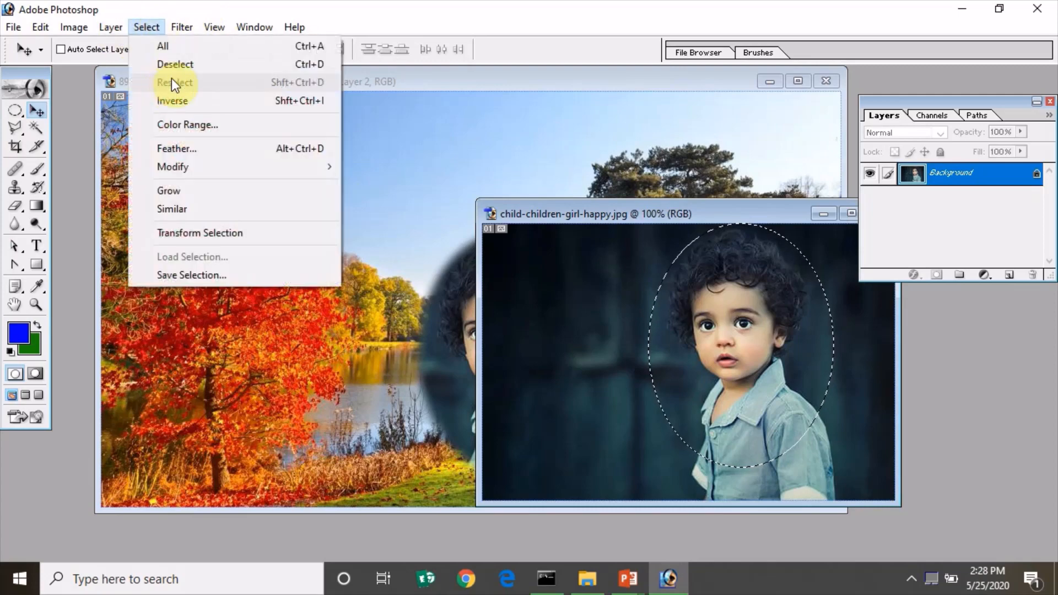
left_click(188, 66)
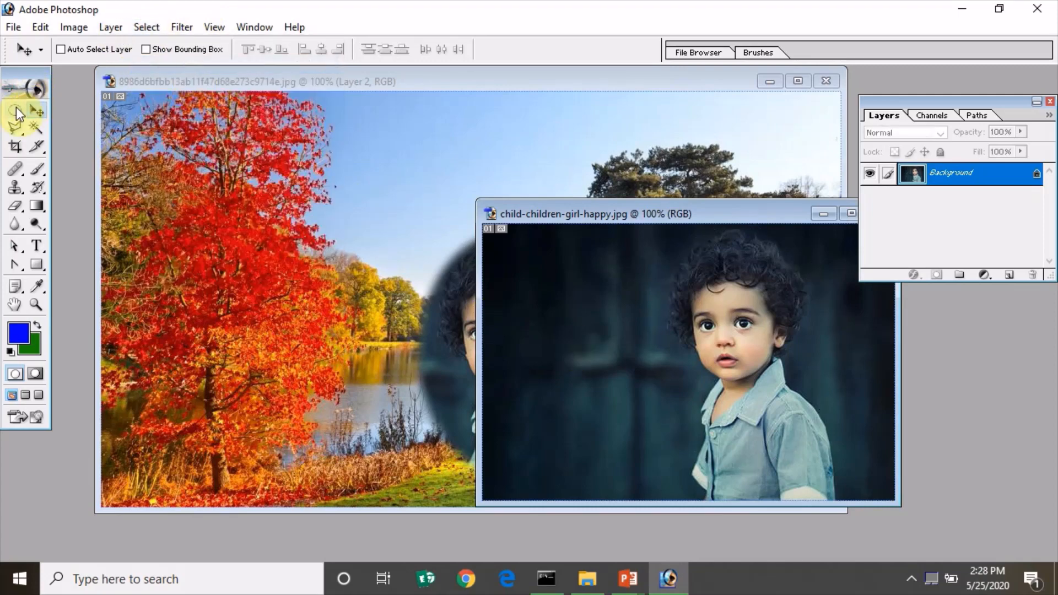
left_click(16, 112)
double_click(185, 50)
type("25")
left_click(220, 135)
Draw an elliptical selection around the child's head and chest, shift it slightly up, and move the selected area into the autumn photo.
left_click_drag(673, 224, 822, 433)
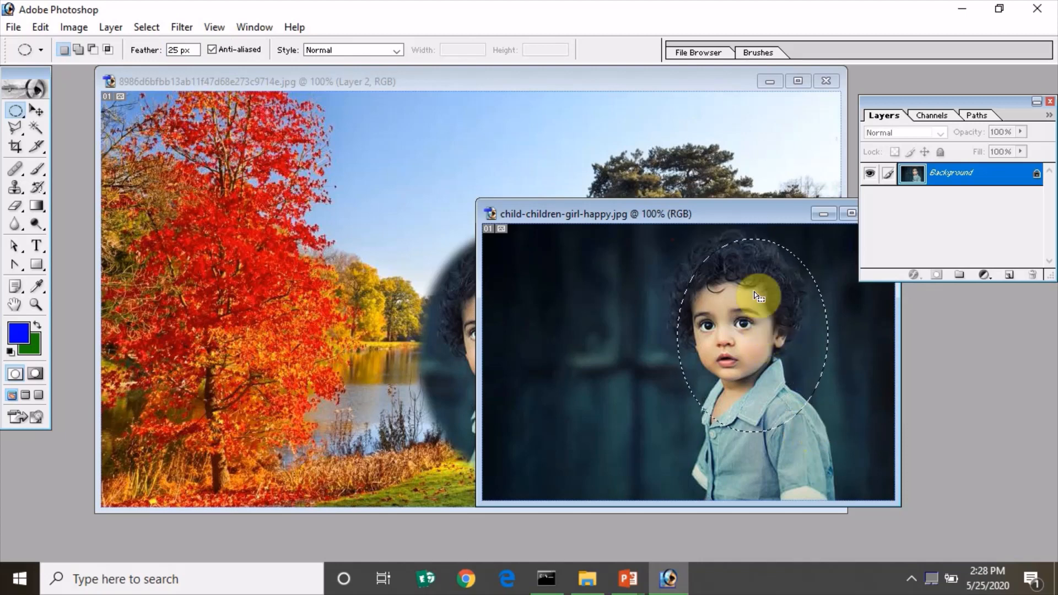
left_click_drag(739, 249, 720, 233)
left_click(37, 110)
left_click_drag(711, 422, 444, 146)
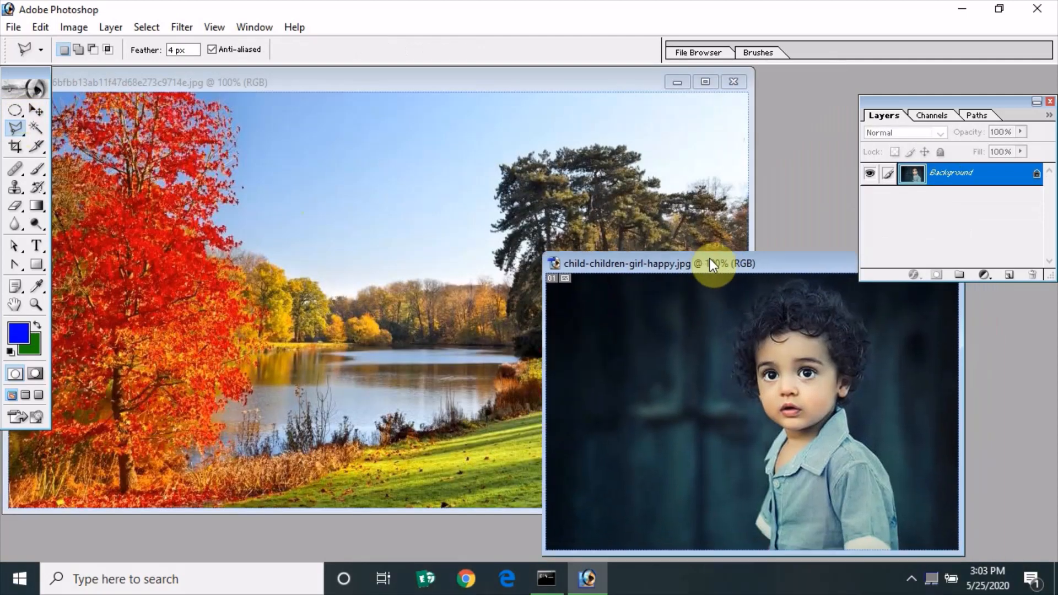
Reposition the child photo window and draw a 25 px feathered elliptical selection around the child's head and shoulders.
left_click(706, 256)
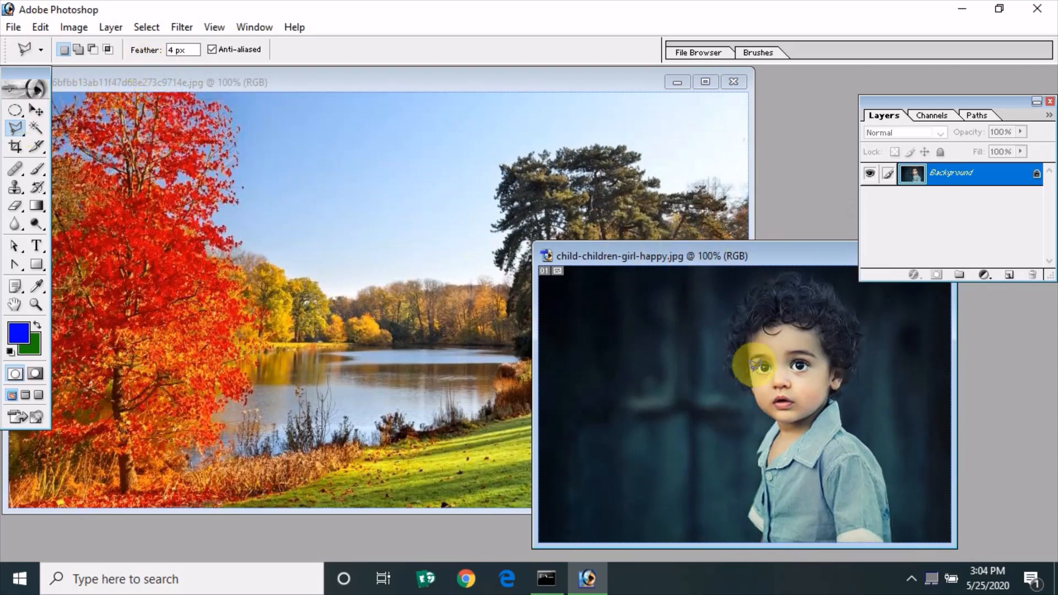
left_click(14, 111)
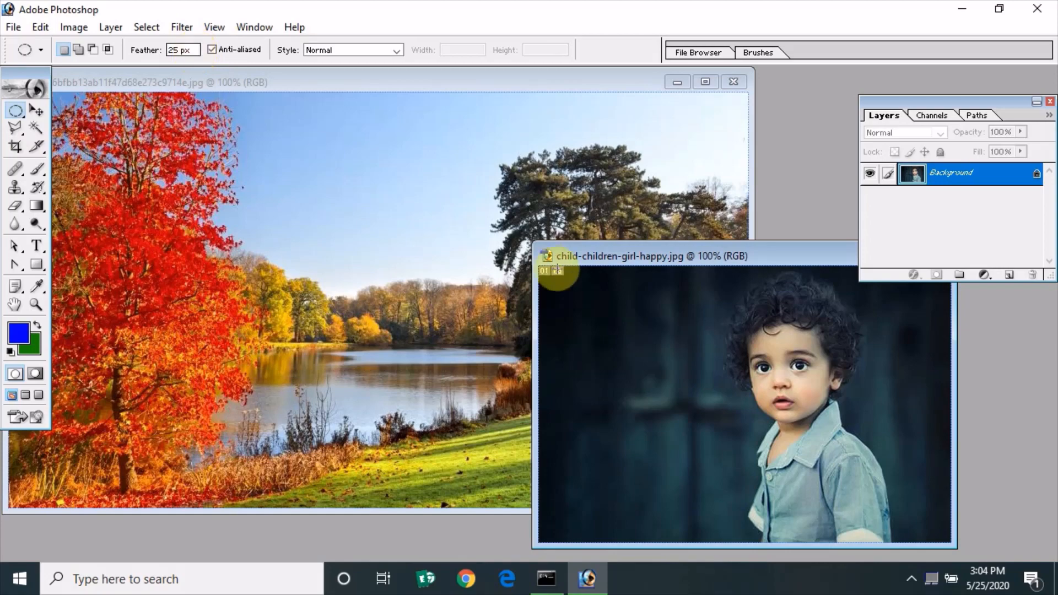
left_click_drag(724, 273, 874, 468)
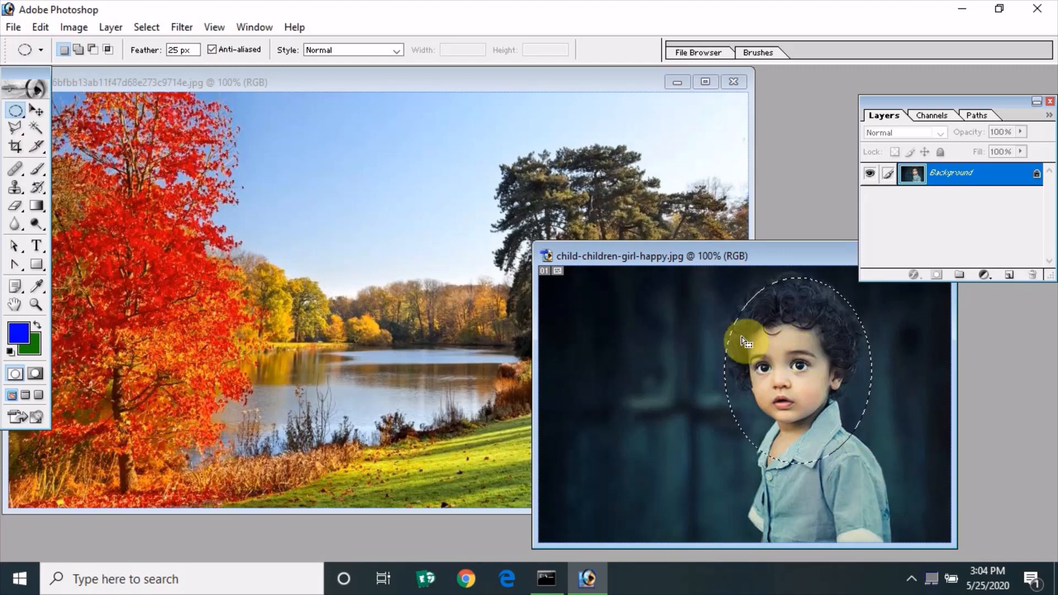
Copy the softly feathered oval into the autumn document with the Move tool and position it in the sky above the lake.
left_click(34, 108)
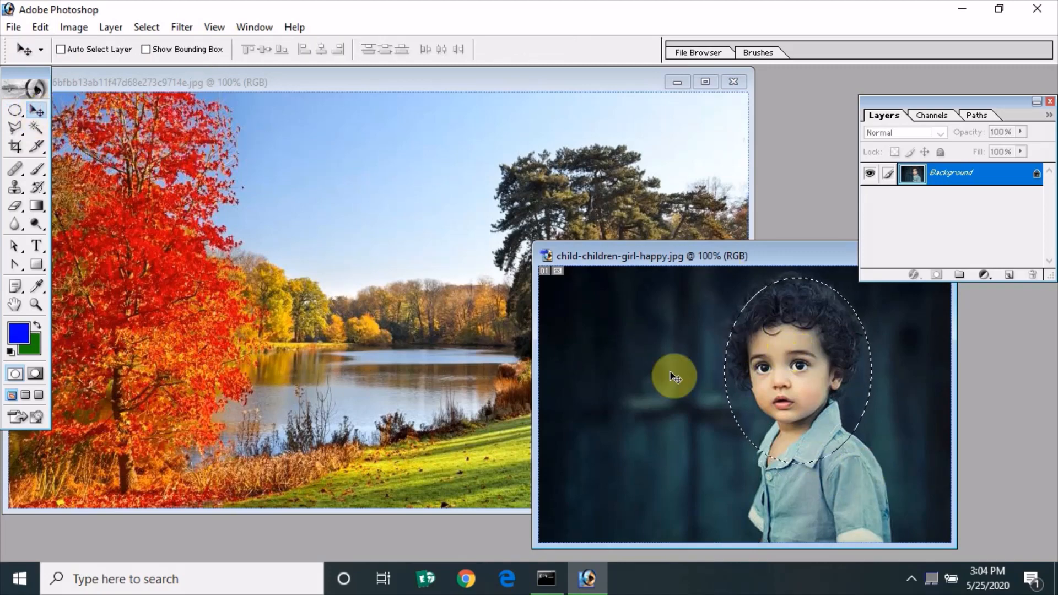
left_click_drag(794, 369, 501, 310)
left_click_drag(353, 189, 375, 199)
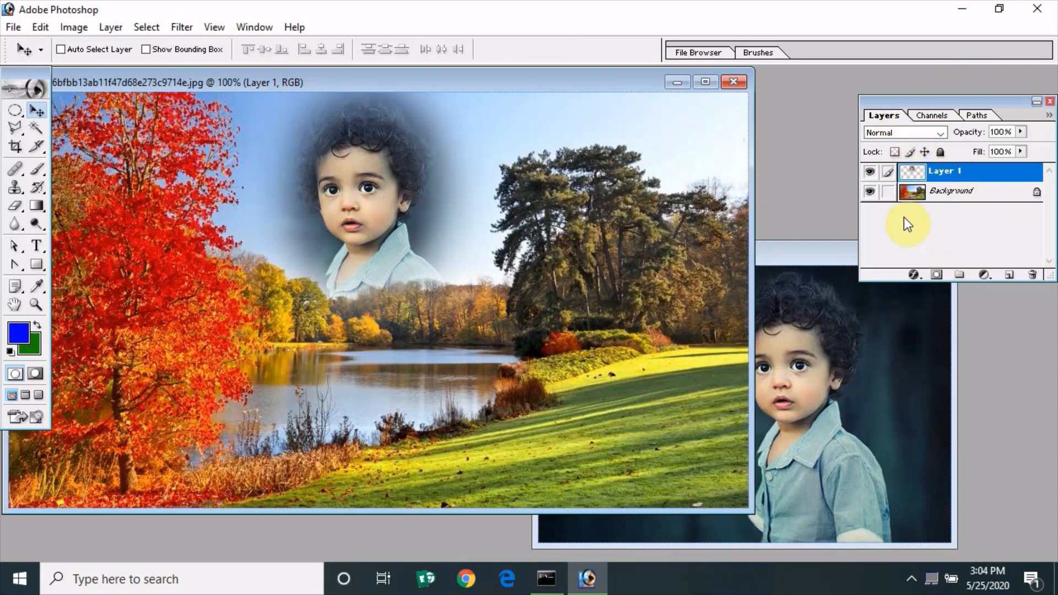
Lower the opacity of the child portrait layer to 36%.
left_click(1021, 133)
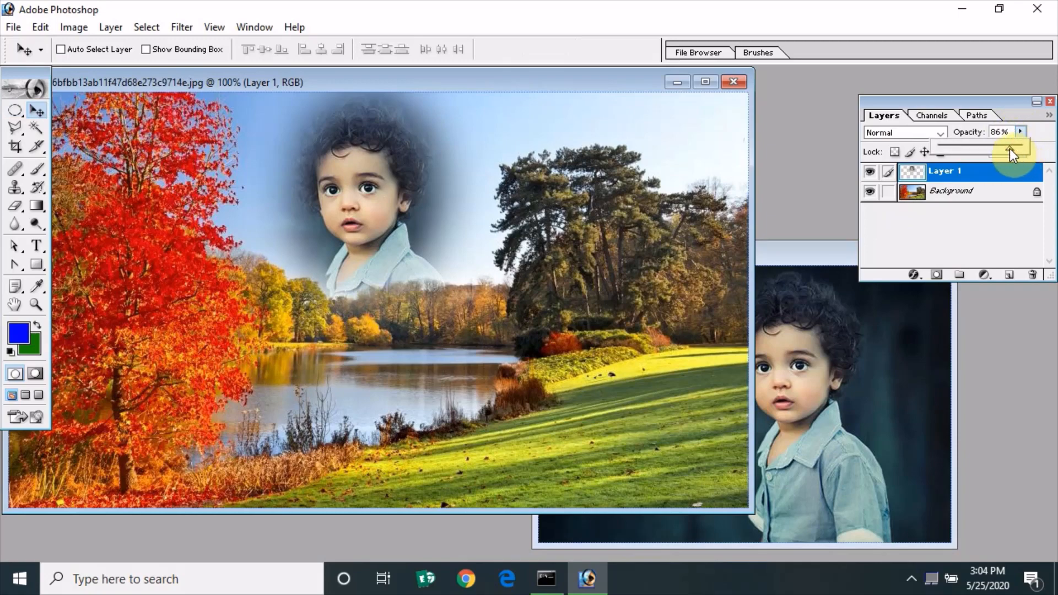
left_click_drag(1005, 152, 1000, 151)
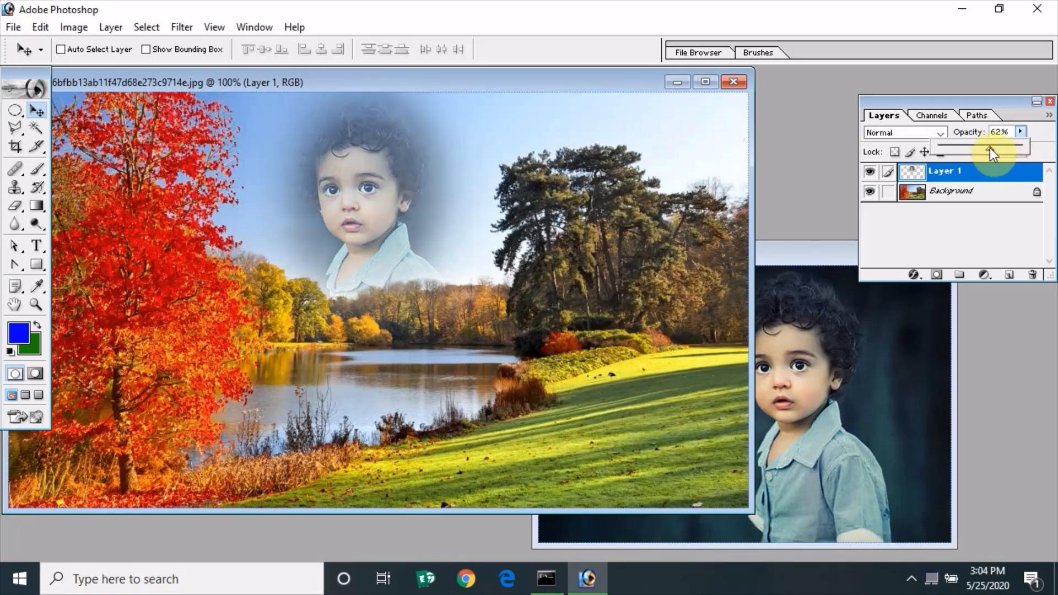
left_click_drag(1001, 148, 960, 148)
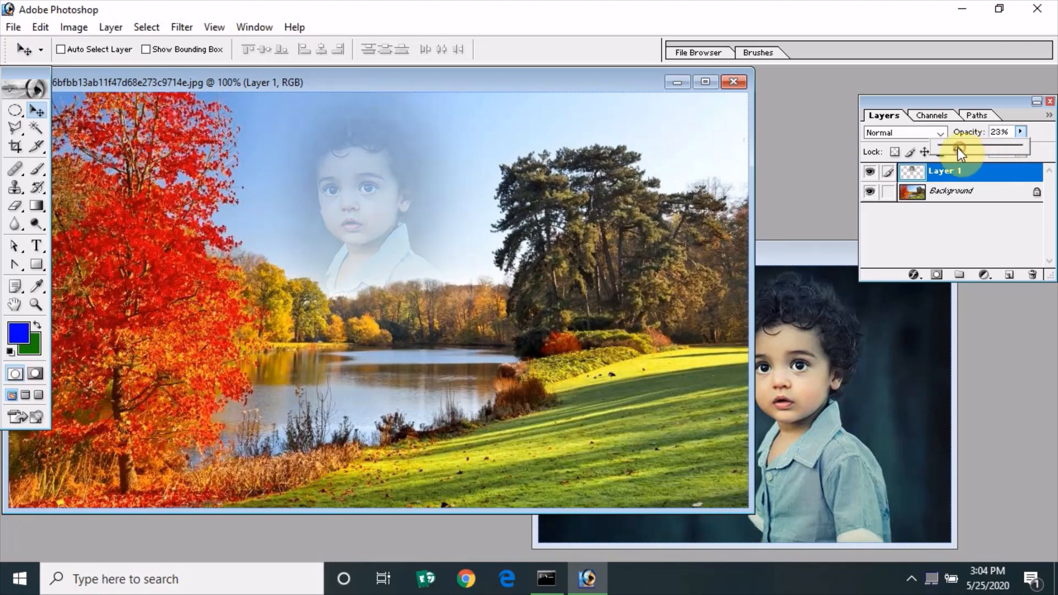
left_click_drag(958, 148, 971, 148)
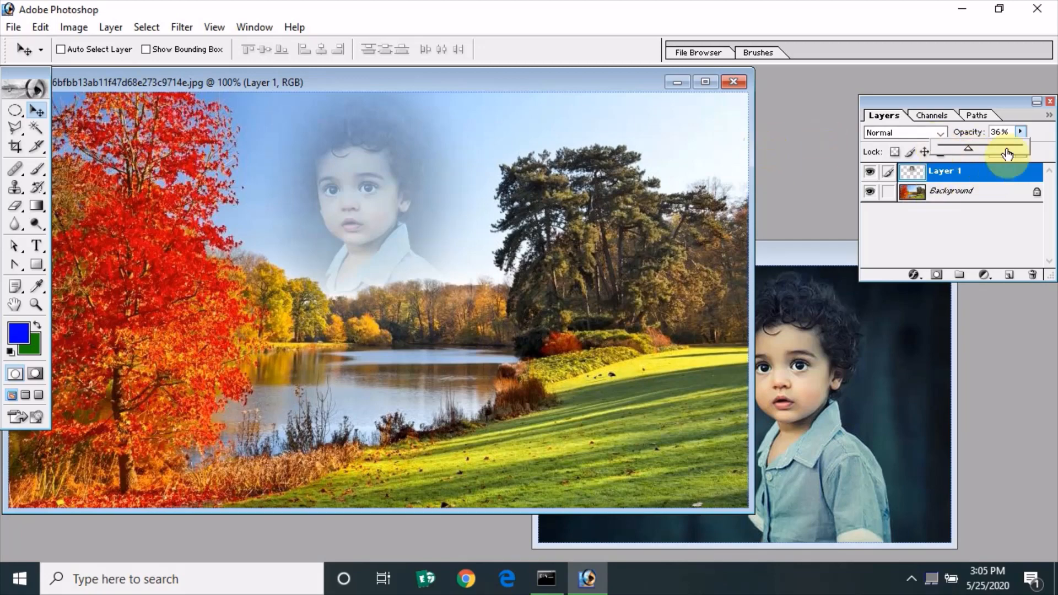
Close the child photo document without saving its changes.
left_click(805, 252)
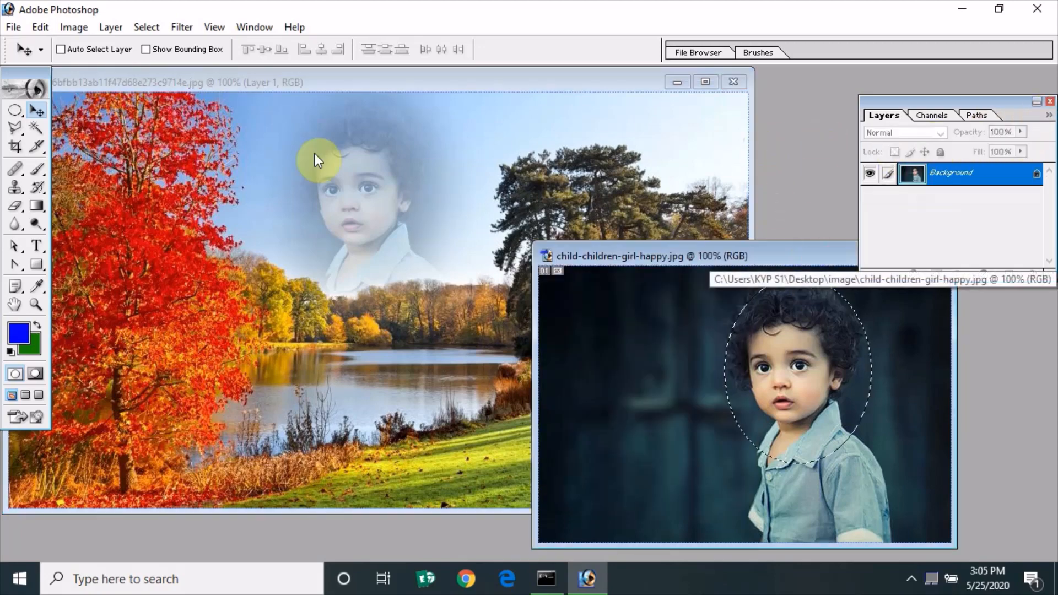
left_click_drag(728, 256, 619, 255)
left_click(825, 255)
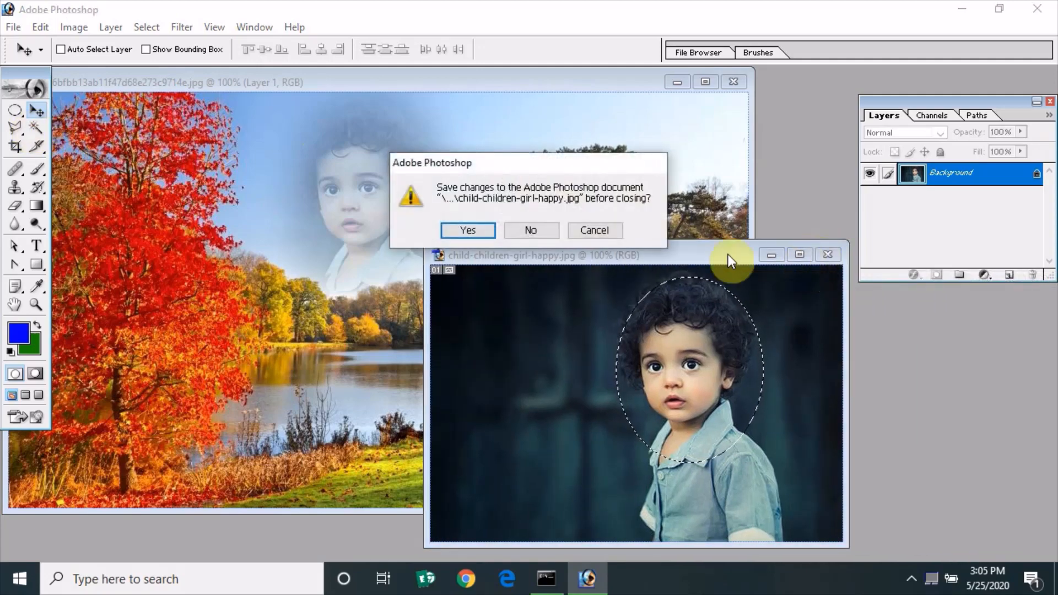
left_click(525, 235)
Choose the Polygonal Lasso tool and open the portrait photo of the man with glasses and a red tie.
left_click_drag(15, 128, 88, 145)
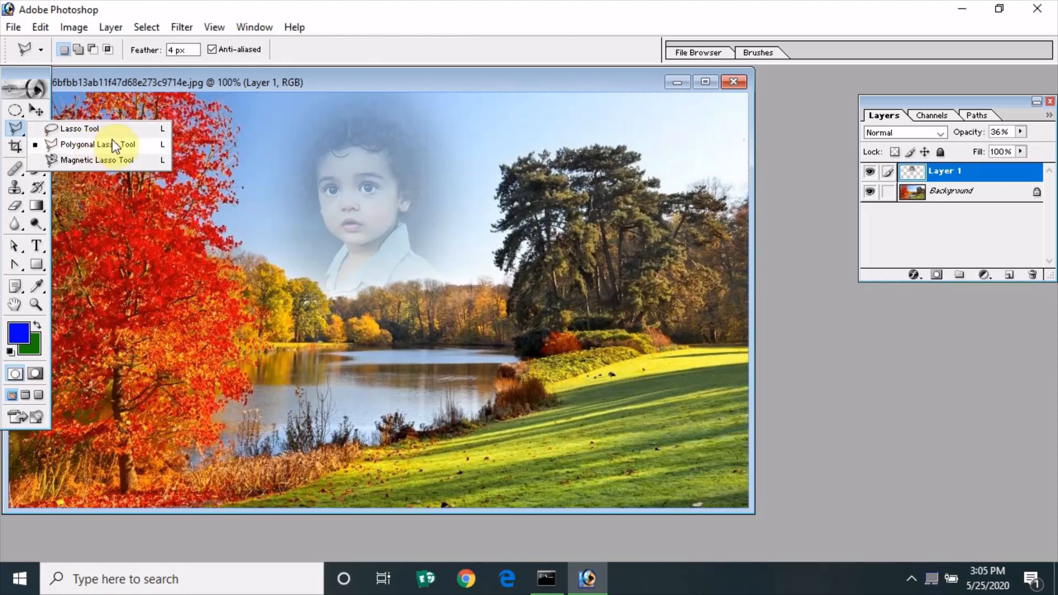
left_click(15, 28)
left_click(16, 28)
left_click(33, 65)
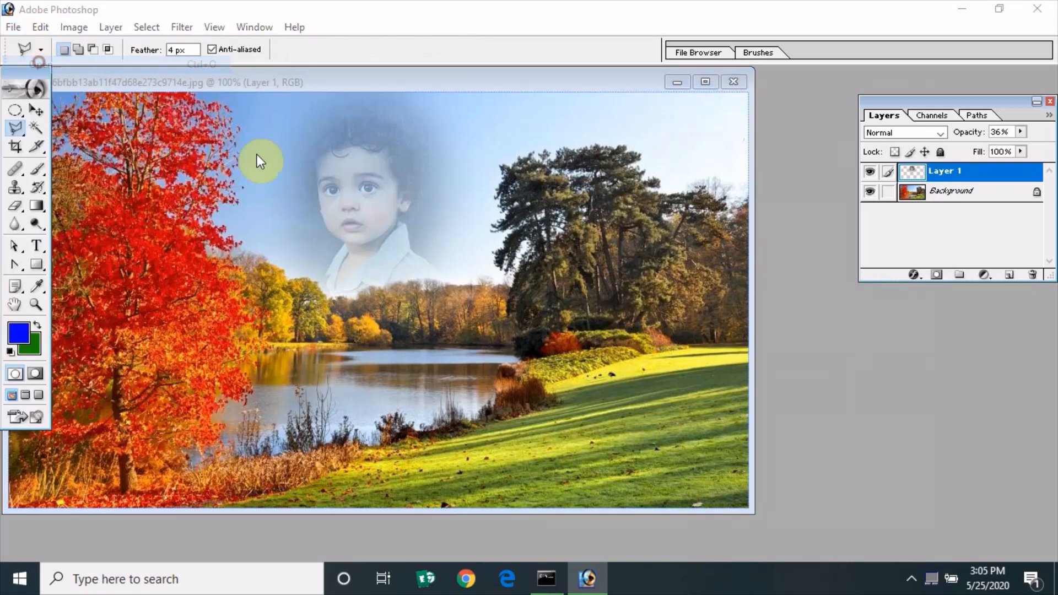
double_click(699, 250)
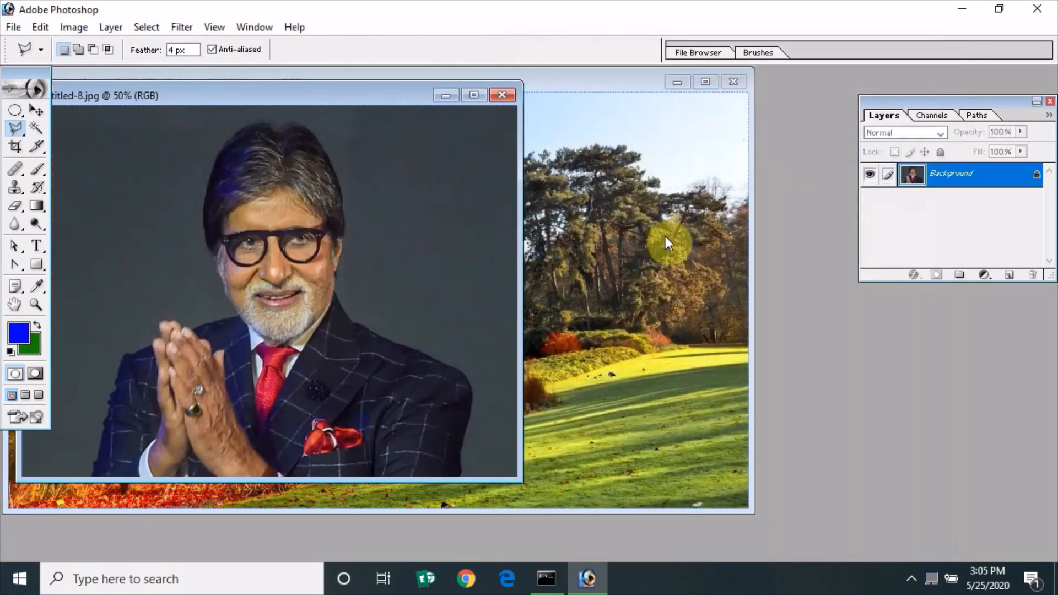
left_click(353, 101)
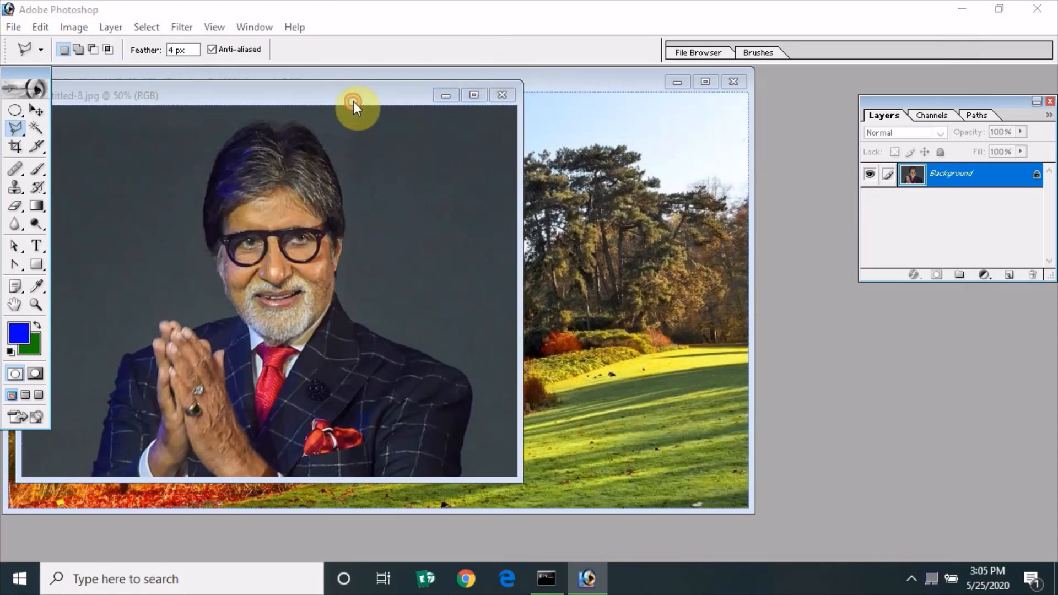
Outline the man in the portrait photo with the freehand Lasso tool and copy the cutout into the autumn document.
left_click(504, 230)
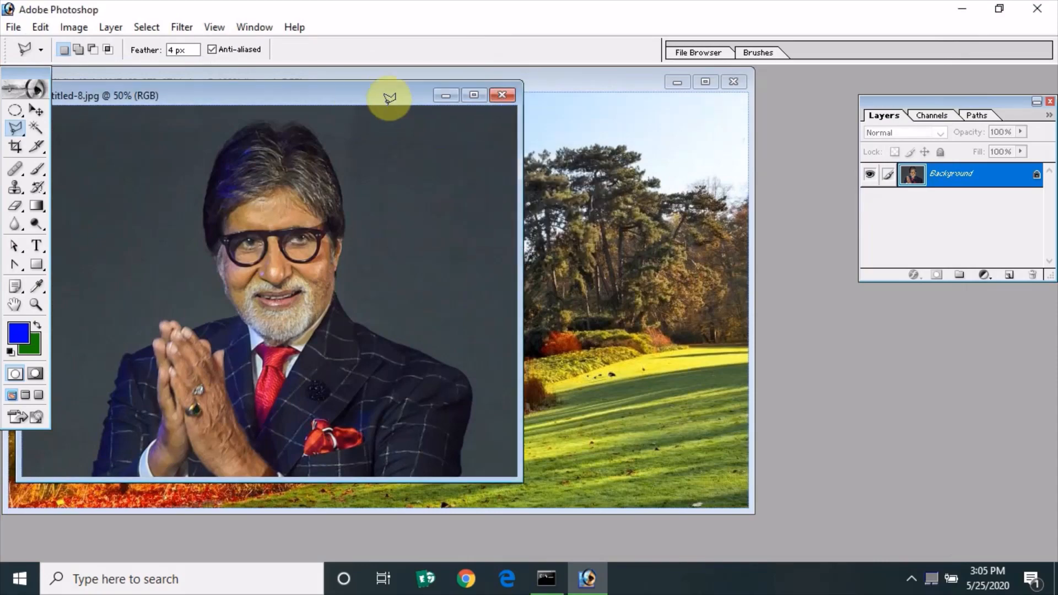
left_click_drag(379, 95, 640, 147)
left_click_drag(13, 128, 58, 130)
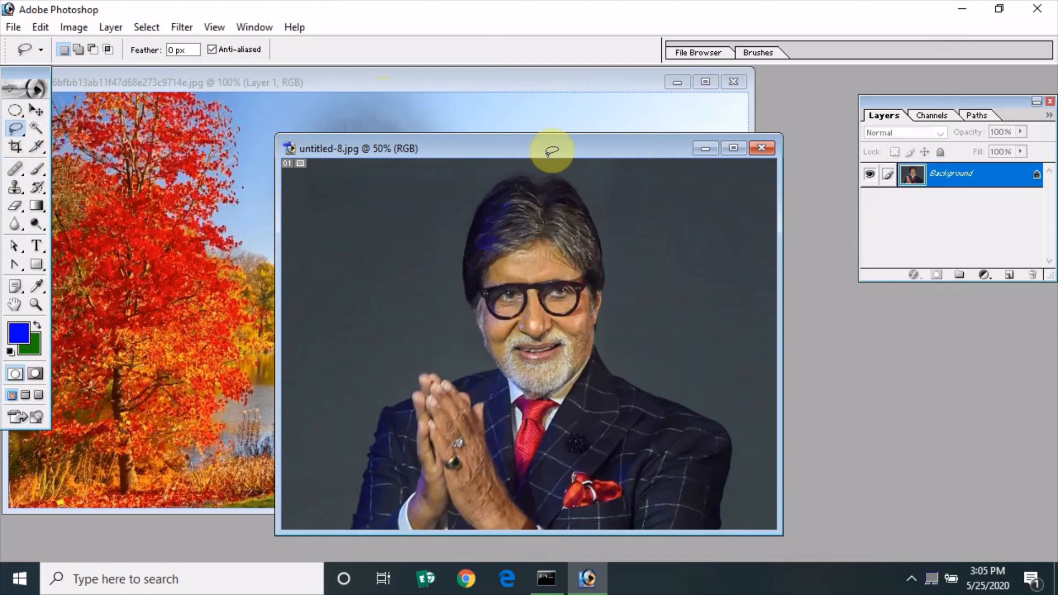
mouse_move(551, 150)
left_mouse_down()
mouse_move(725, 89)
mouse_move(713, 97)
left_mouse_up()
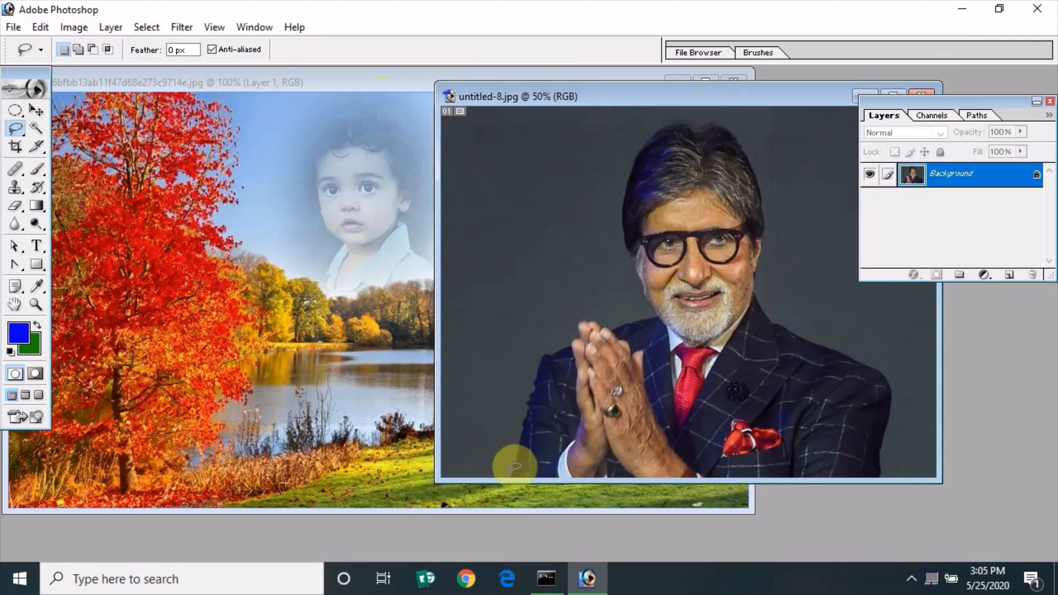
mouse_move(516, 467)
left_mouse_down()
mouse_move(547, 346)
mouse_move(575, 339)
mouse_move(586, 314)
mouse_move(616, 320)
mouse_move(666, 305)
mouse_move(652, 297)
mouse_move(622, 218)
mouse_move(643, 136)
mouse_move(666, 118)
mouse_move(722, 113)
mouse_move(756, 160)
mouse_move(769, 315)
mouse_move(874, 354)
mouse_move(892, 379)
mouse_move(884, 473)
mouse_move(511, 479)
left_mouse_up()
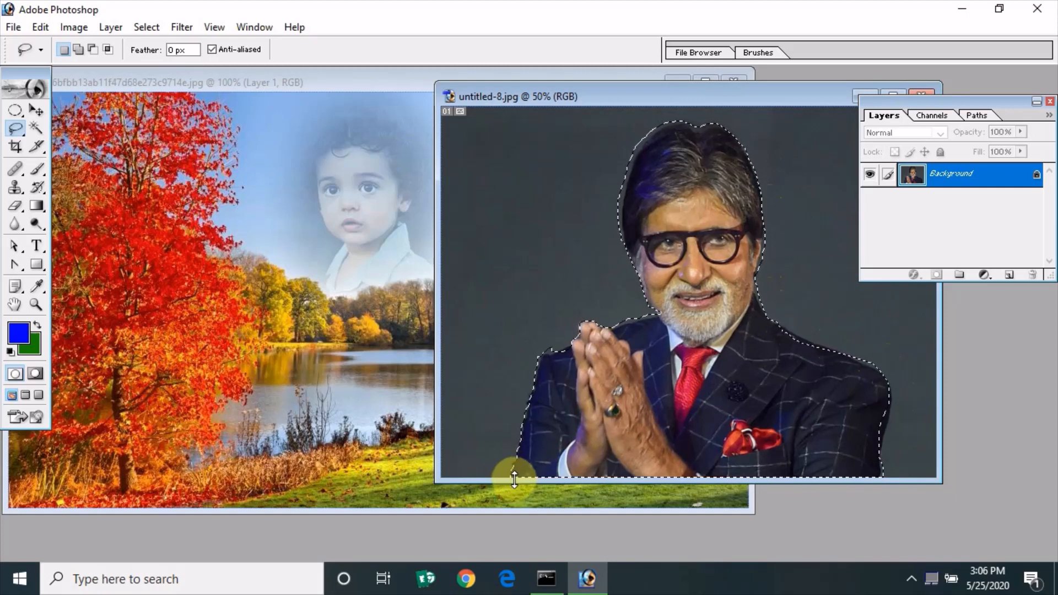
left_click(35, 110)
left_click_drag(710, 329, 319, 307)
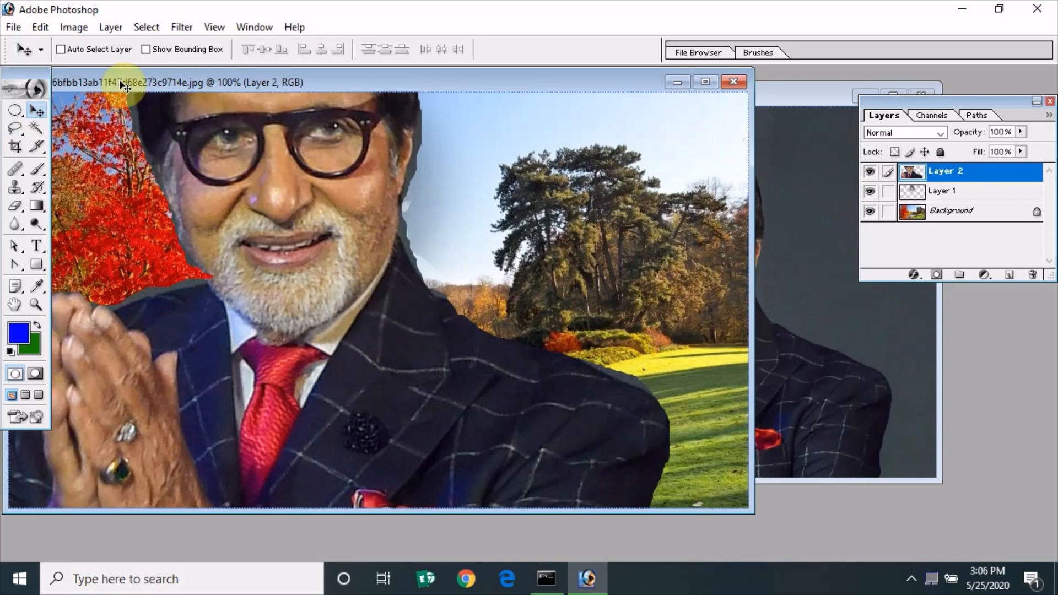
Scale the man's layer with Free Transform to about 35.3% width and 33.6% height, placing him on the grass in the lower-right corner of the landscape.
left_click(41, 28)
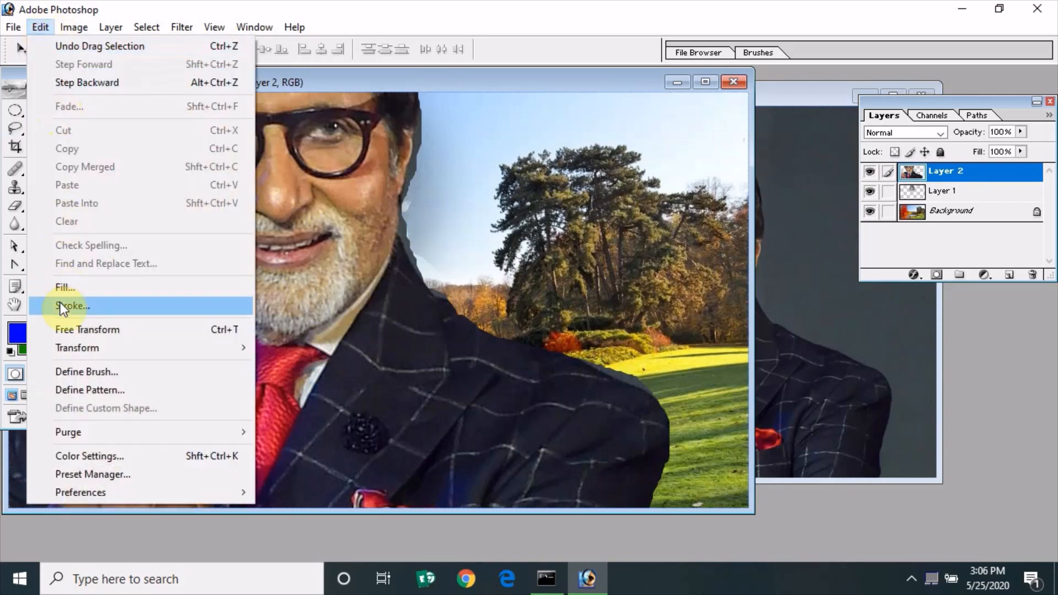
left_click(94, 330)
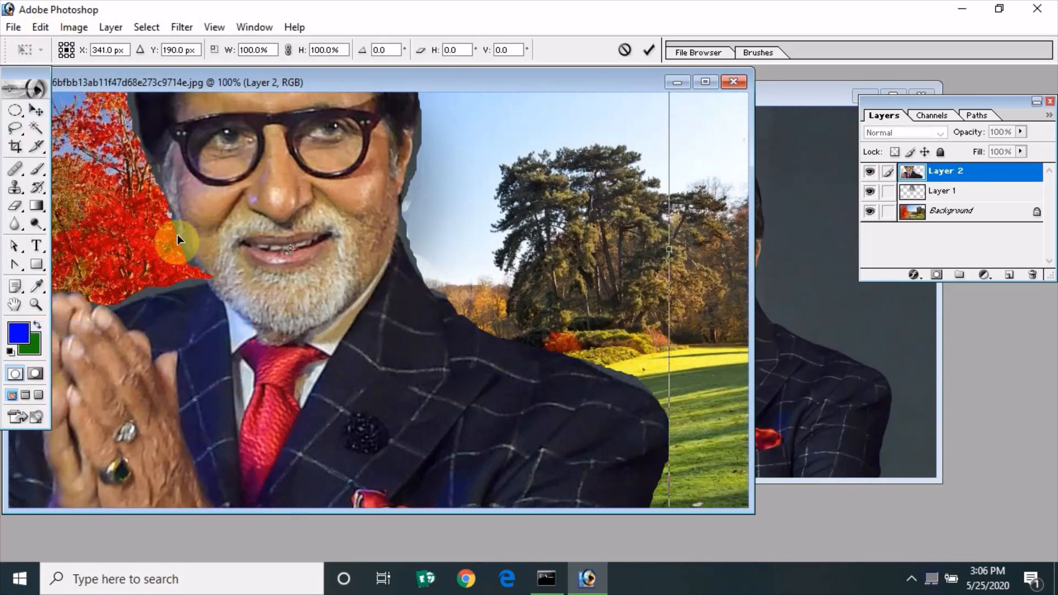
left_click(707, 83)
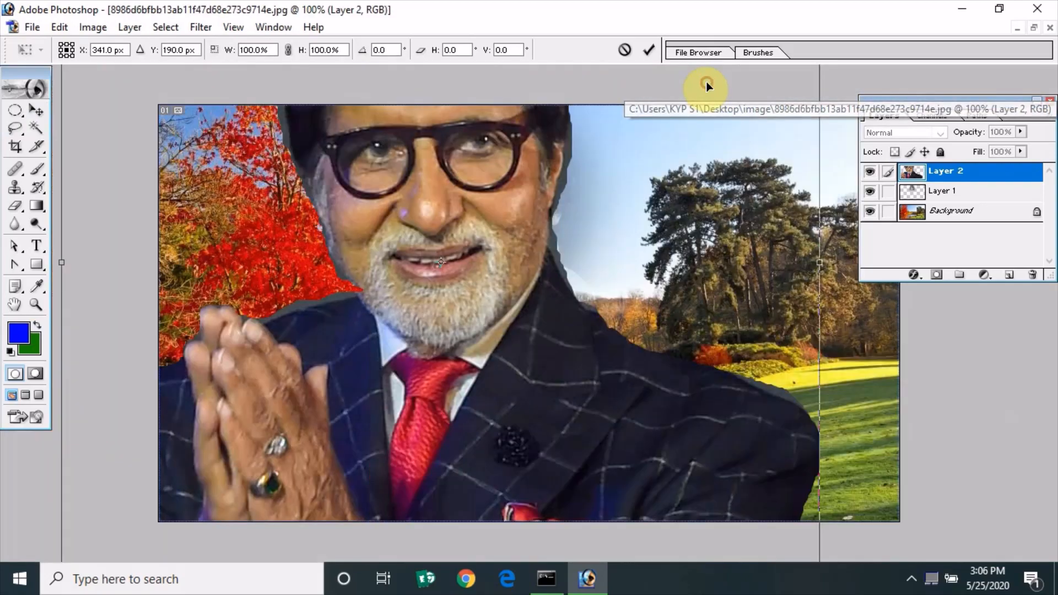
key("ctrl+plus")
key("ctrl+minus")
key("ctrl+minus")
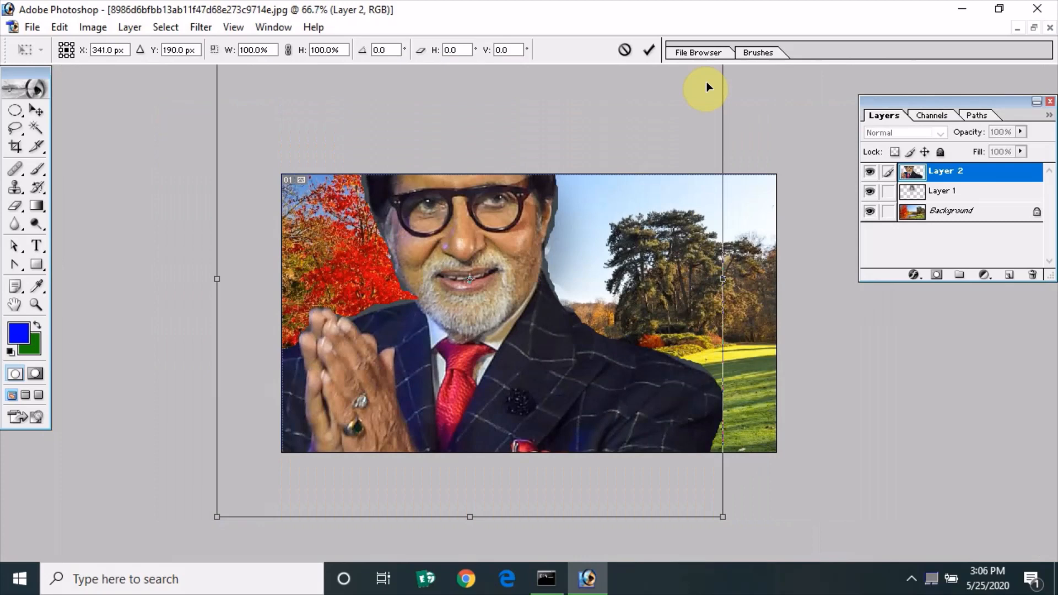
key("ctrl+minus")
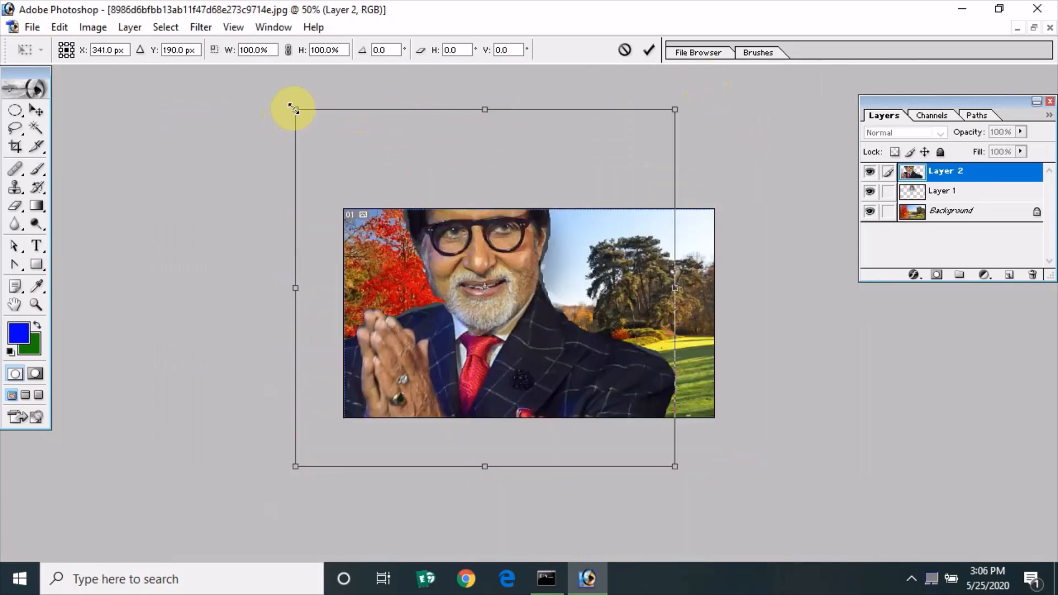
left_click_drag(296, 110, 538, 296)
left_click_drag(616, 375, 656, 333)
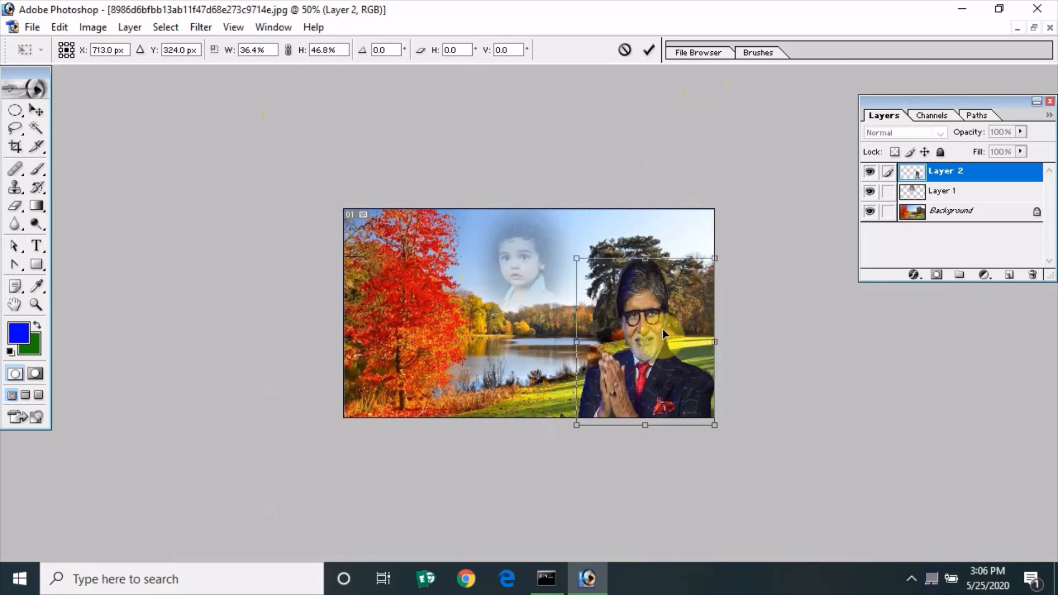
left_click_drag(575, 265, 581, 306)
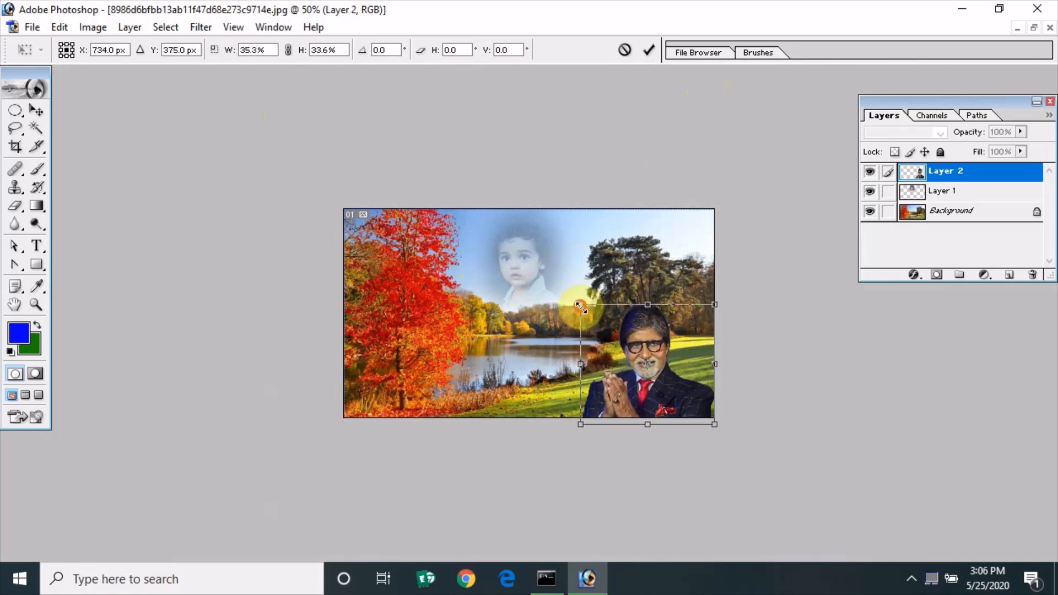
key("Return")
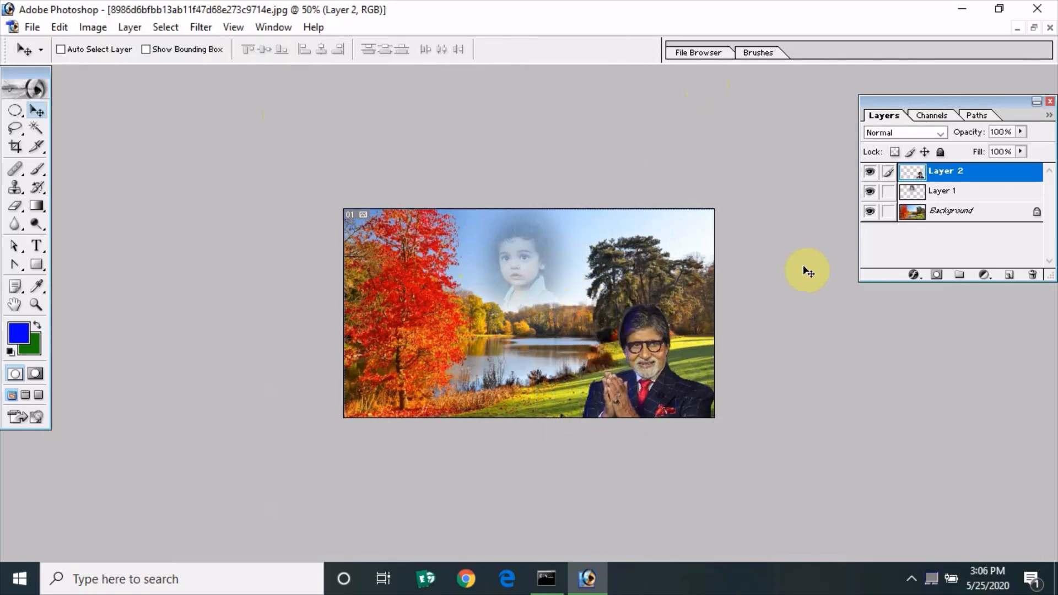
key("ctrl+plus")
key("ctrl+plus")
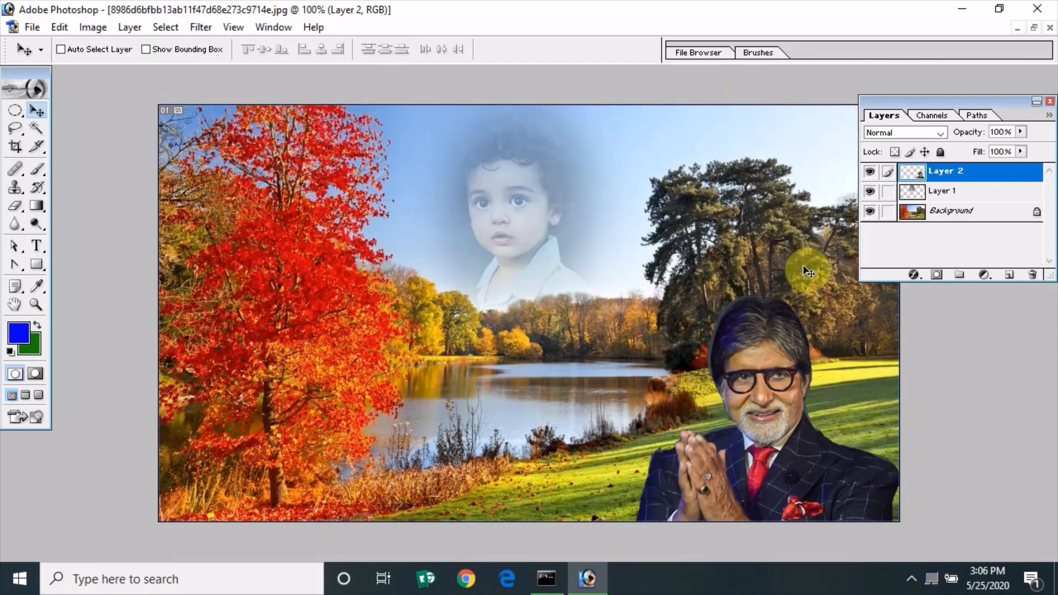
key("ctrl+plus")
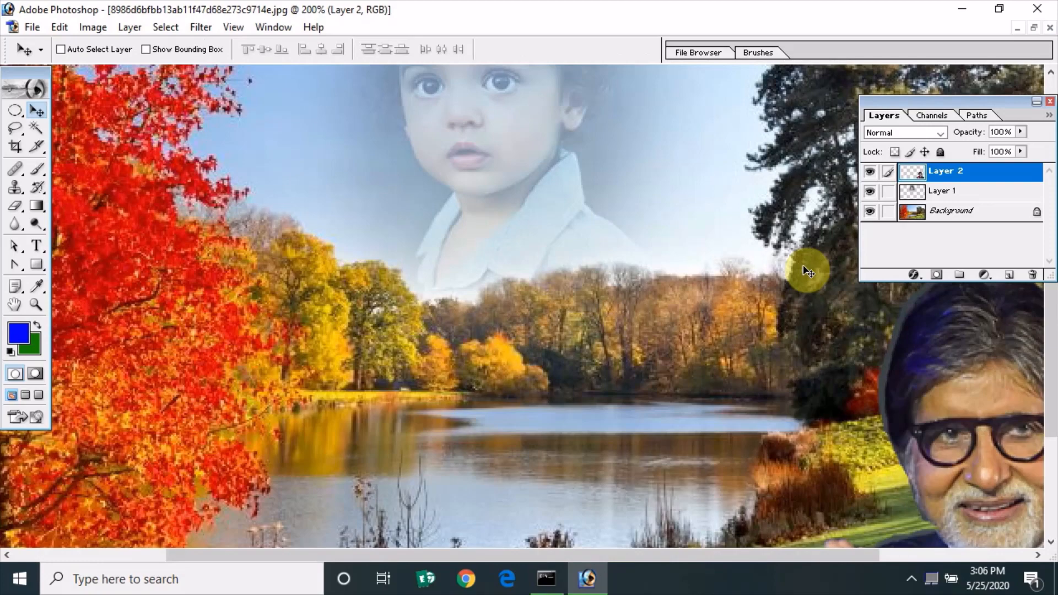
key("ctrl+minus")
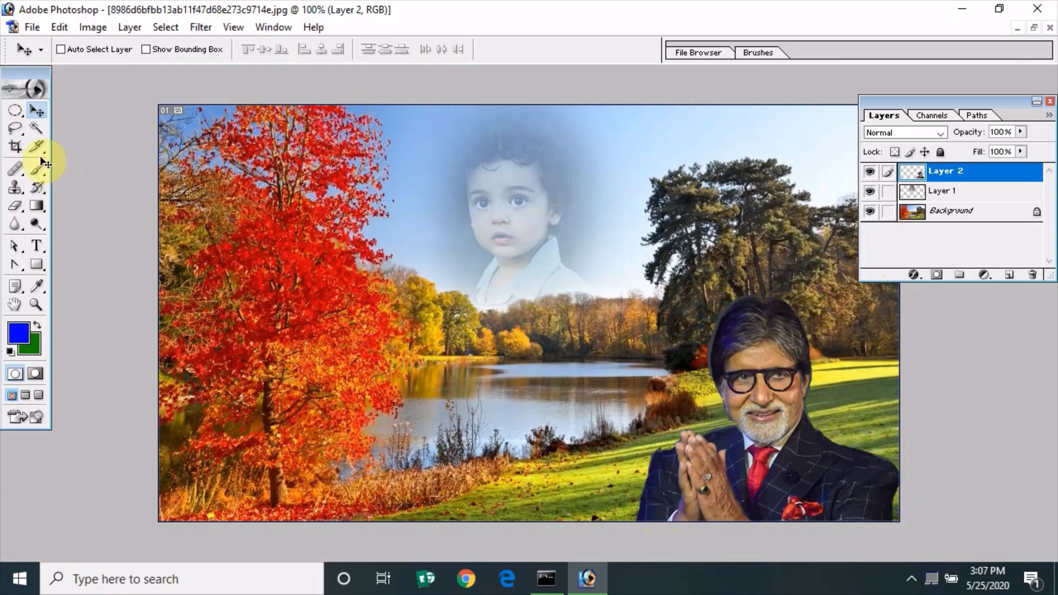
Choose the Polygonal Lasso tool and clear the existing selection in the man's portrait photo.
left_click(22, 133)
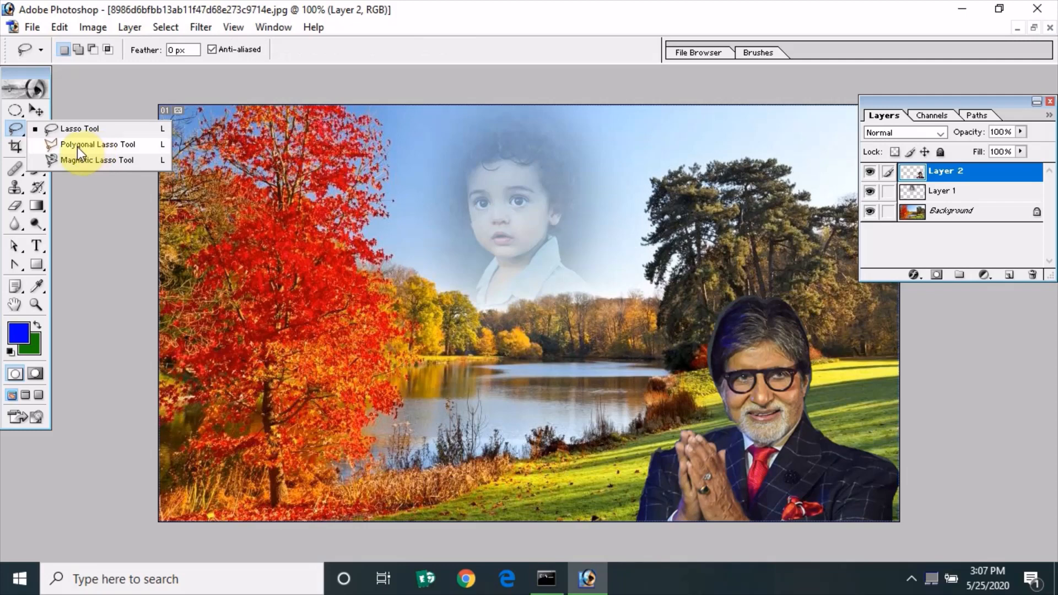
left_click(77, 146)
left_click(589, 580)
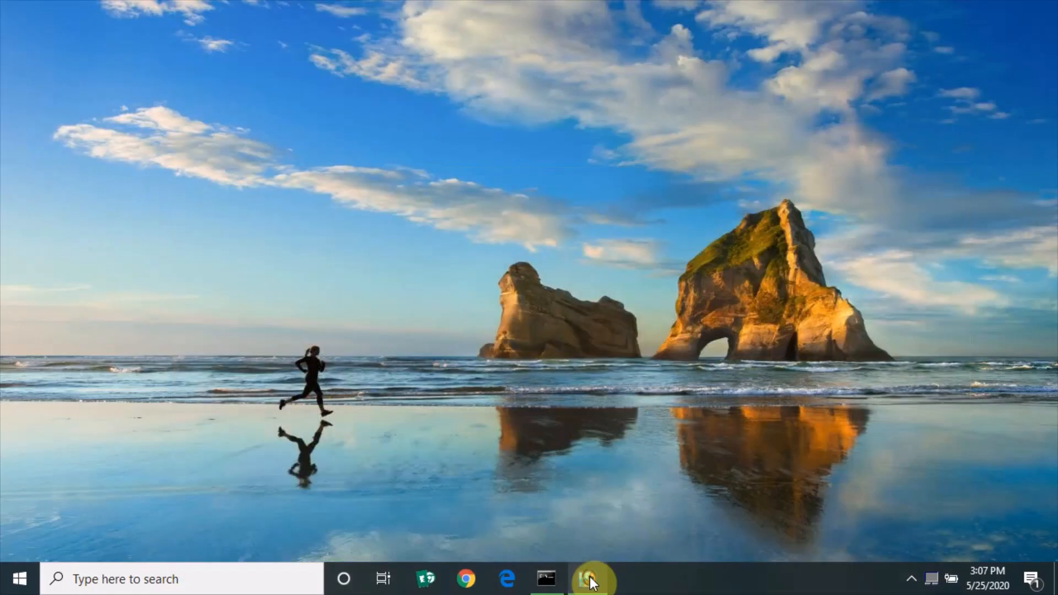
left_click(589, 579)
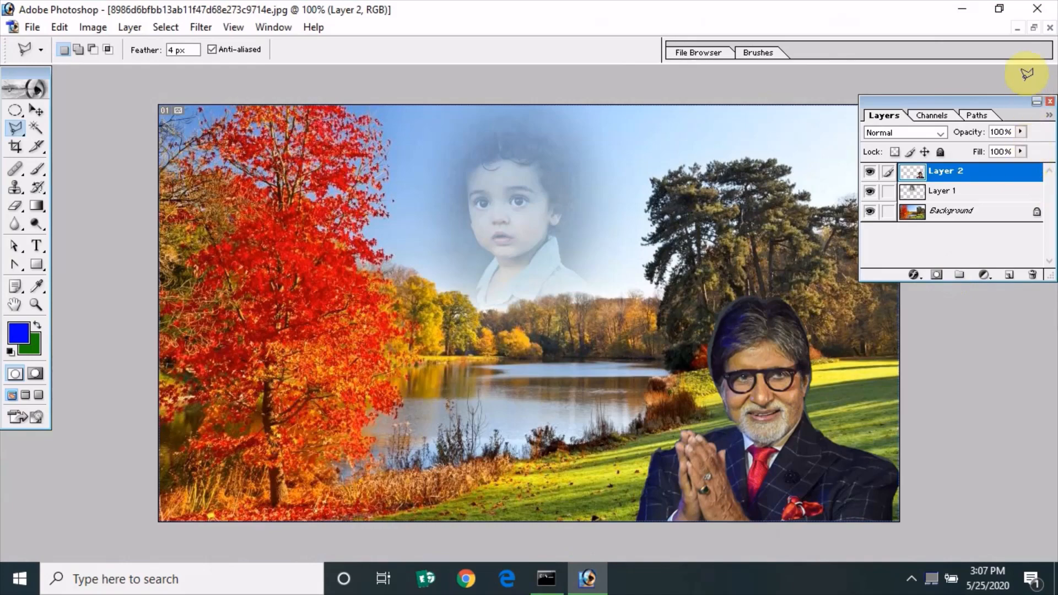
left_click(1034, 27)
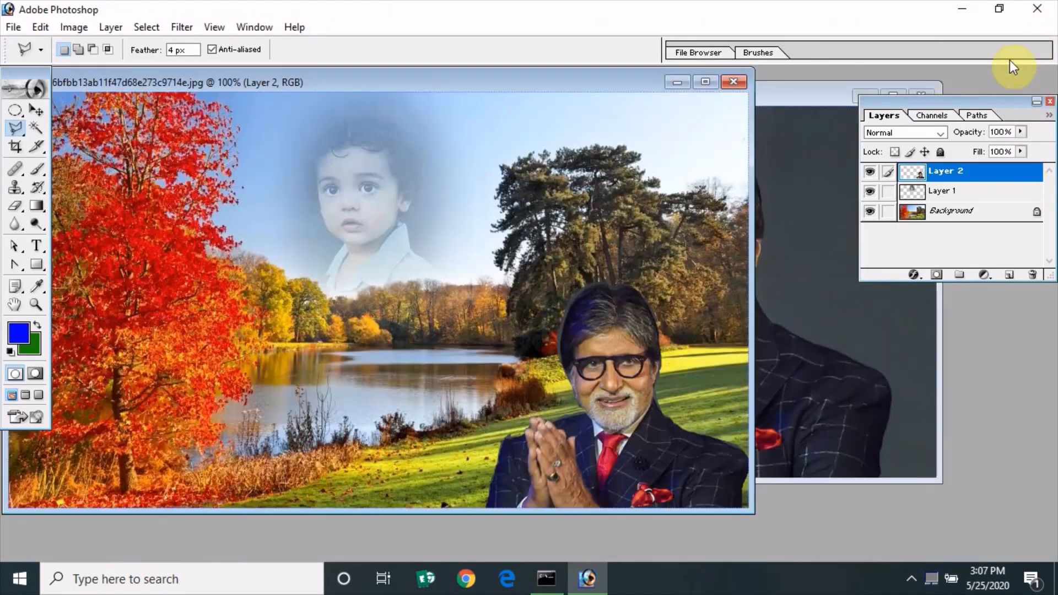
left_click(785, 101)
left_click(149, 27)
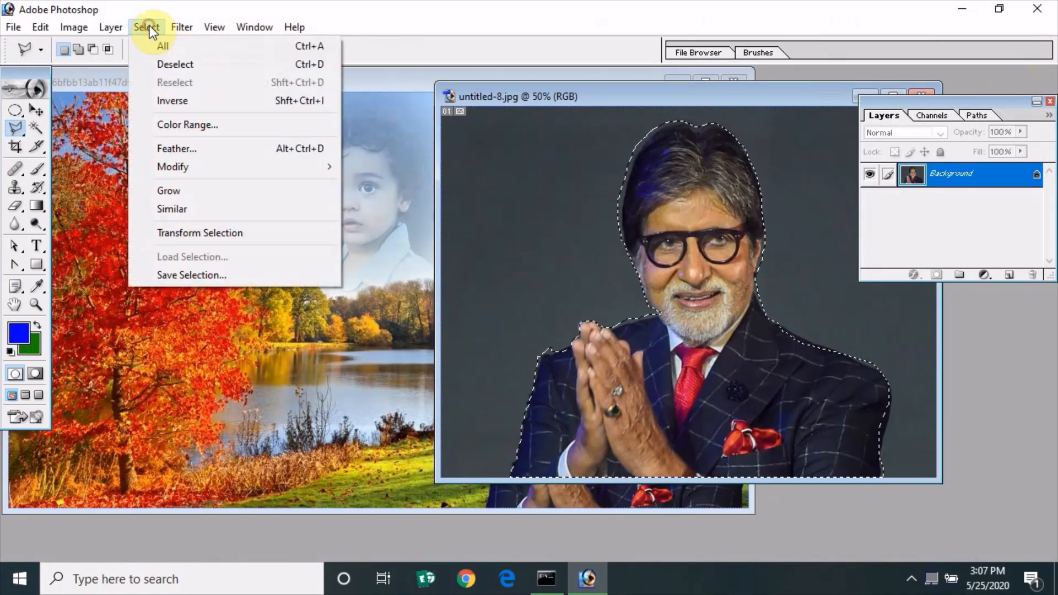
left_click(186, 66)
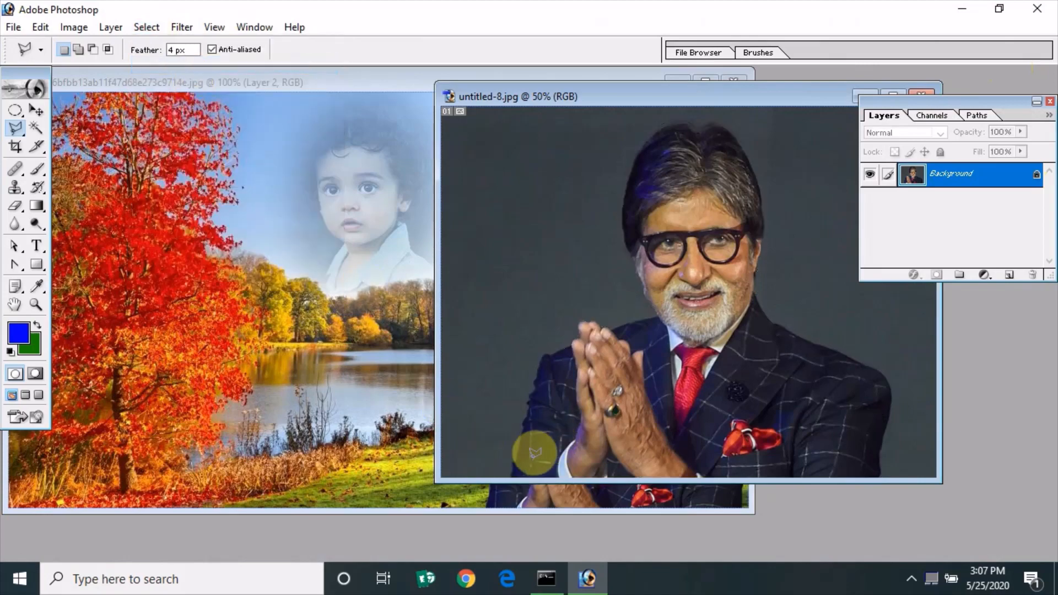
Outline the man in the portrait photo with the Polygonal Lasso tool, following his arm, hands, head and shoulders, and close the selection.
left_click(511, 477)
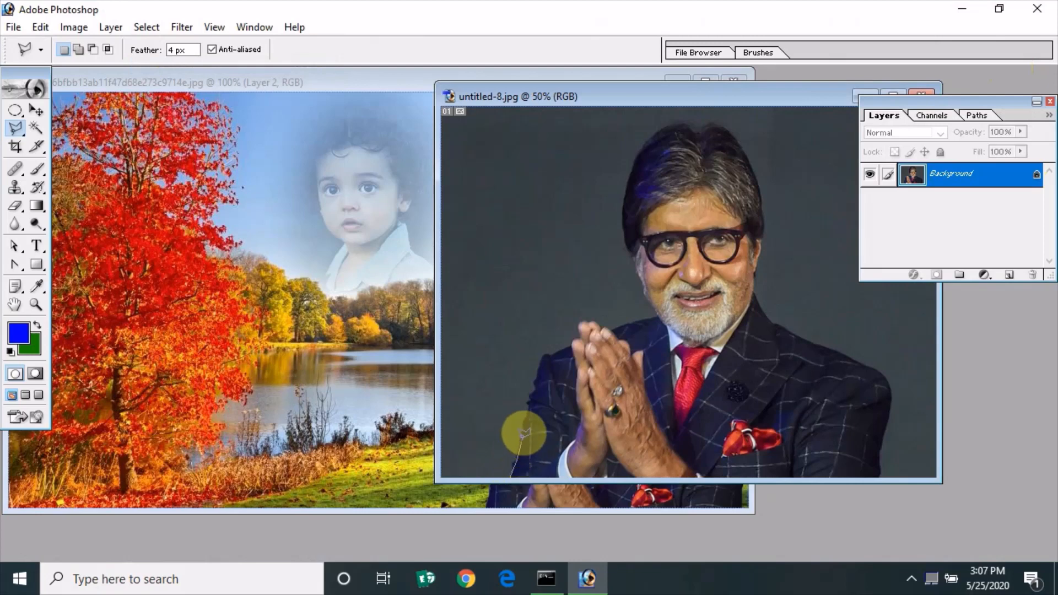
left_click(523, 429)
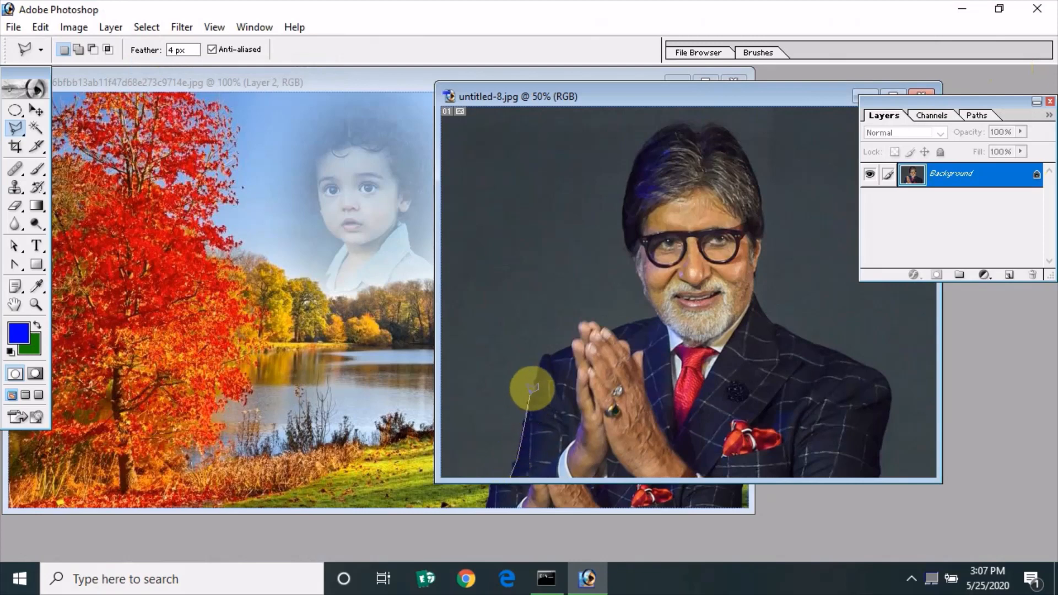
left_click(531, 392)
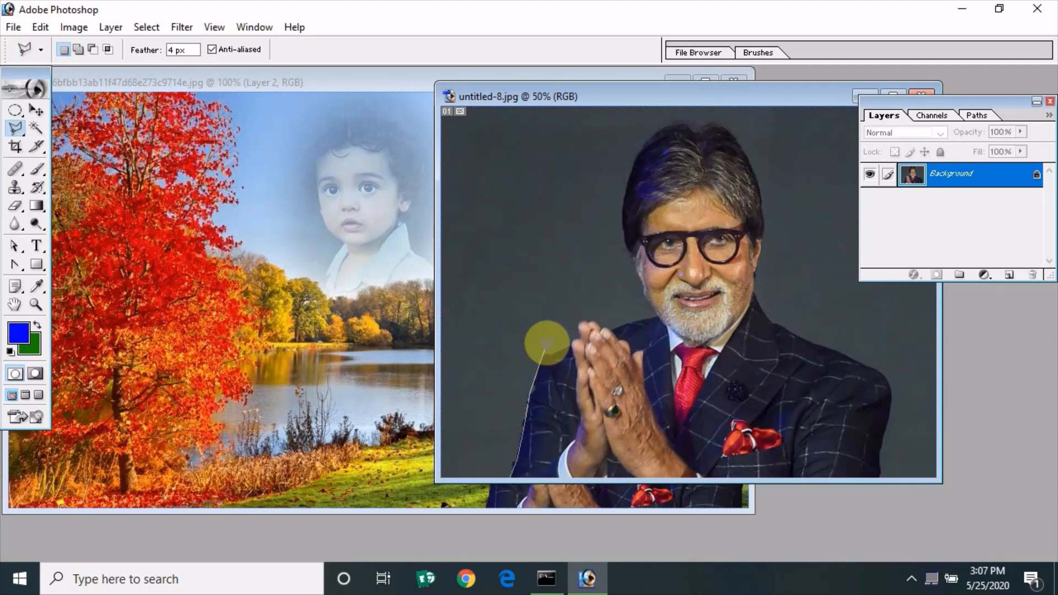
left_click(543, 354)
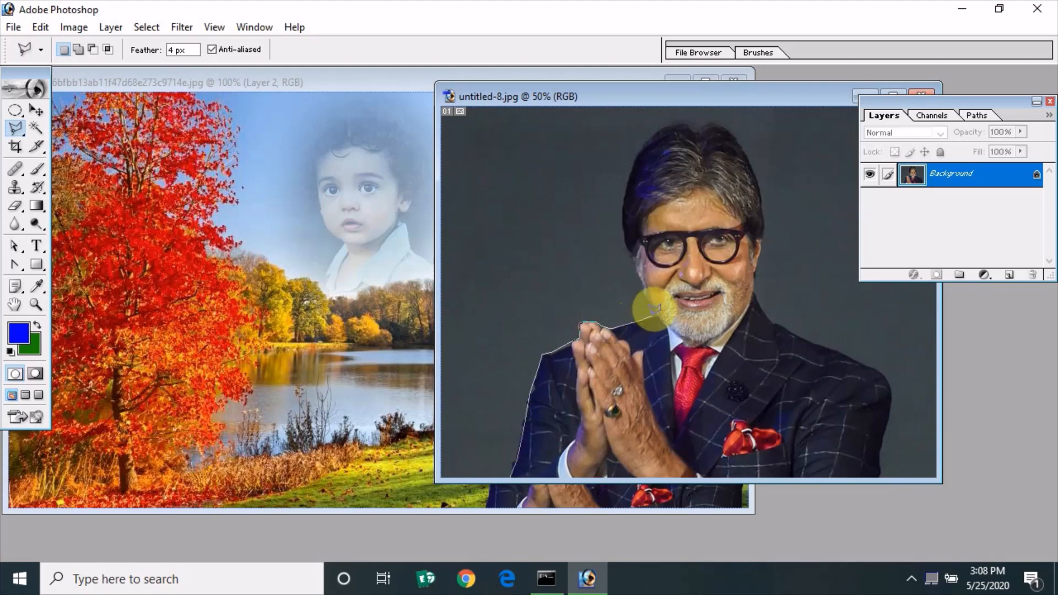
left_click(655, 313)
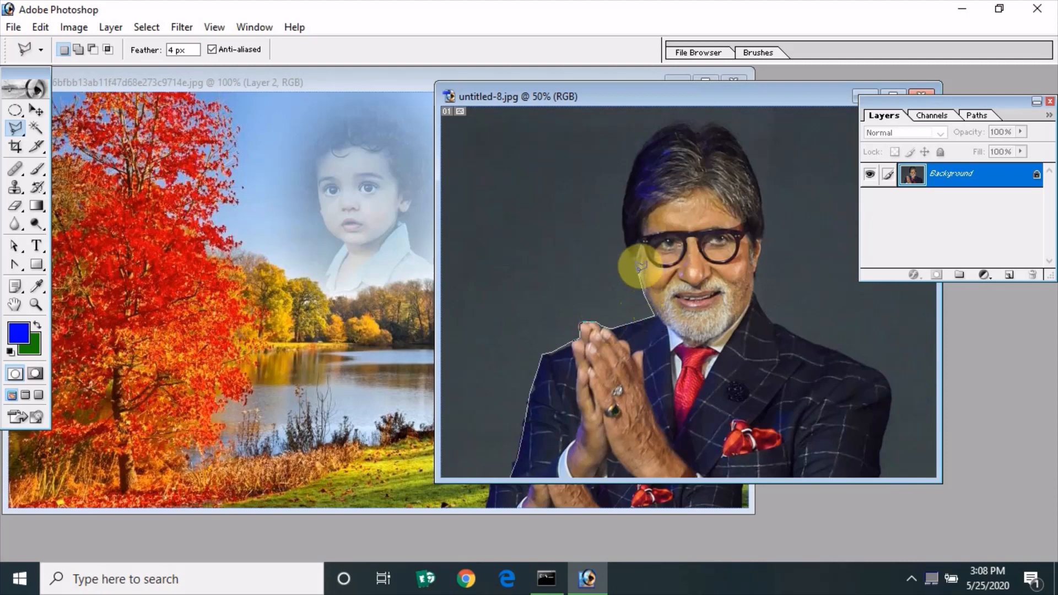
left_click(623, 209)
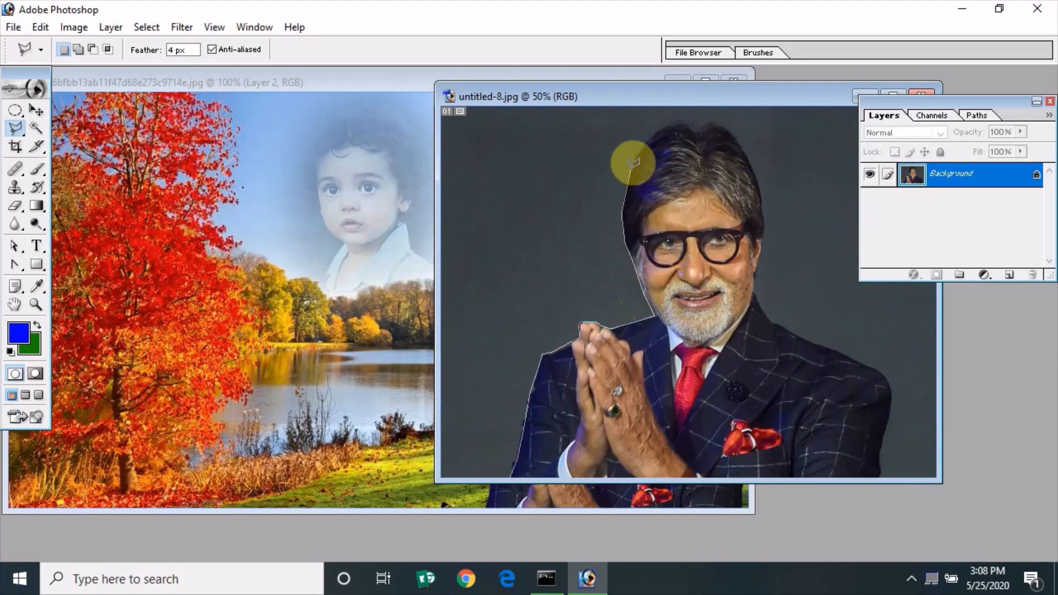
left_click(633, 161)
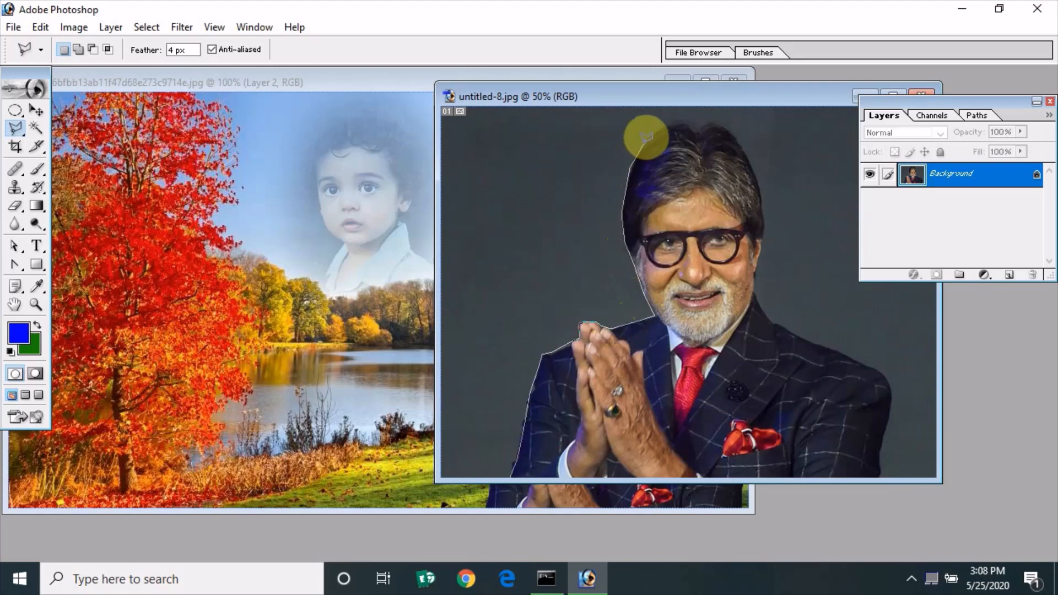
left_click(664, 122)
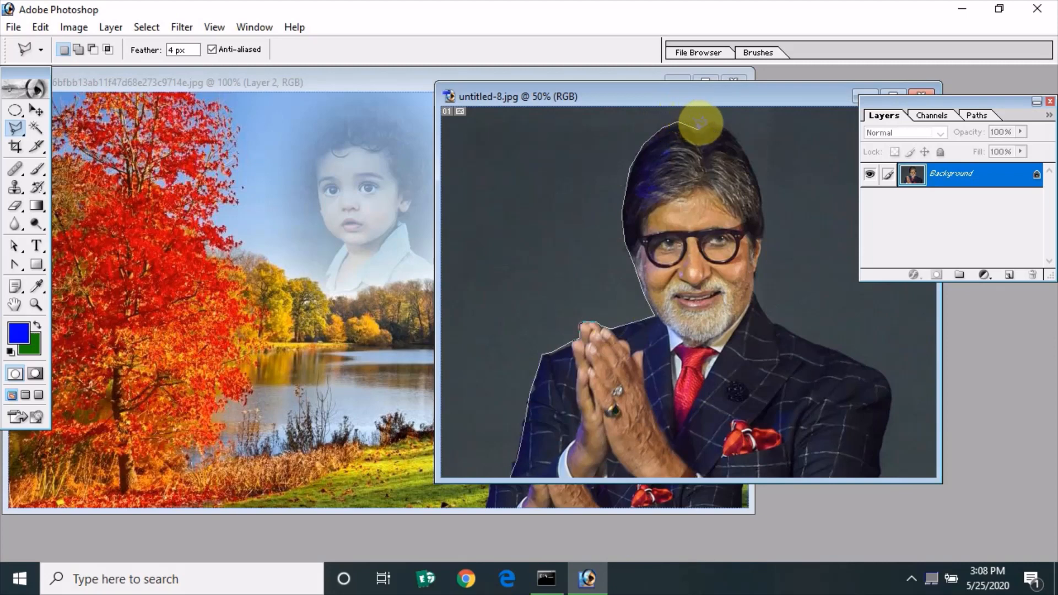
left_click(698, 127)
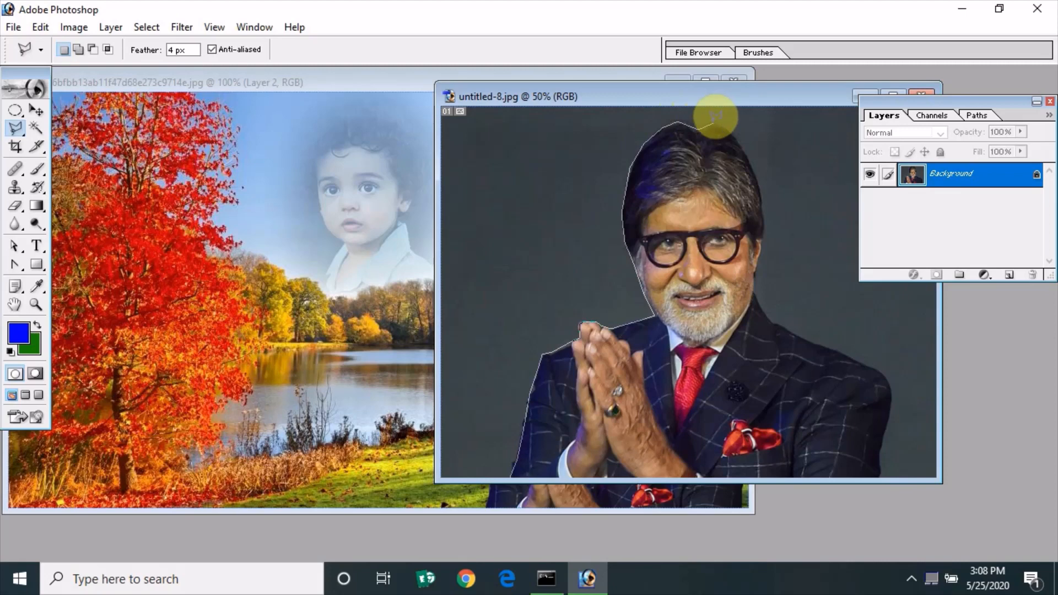
left_click(713, 122)
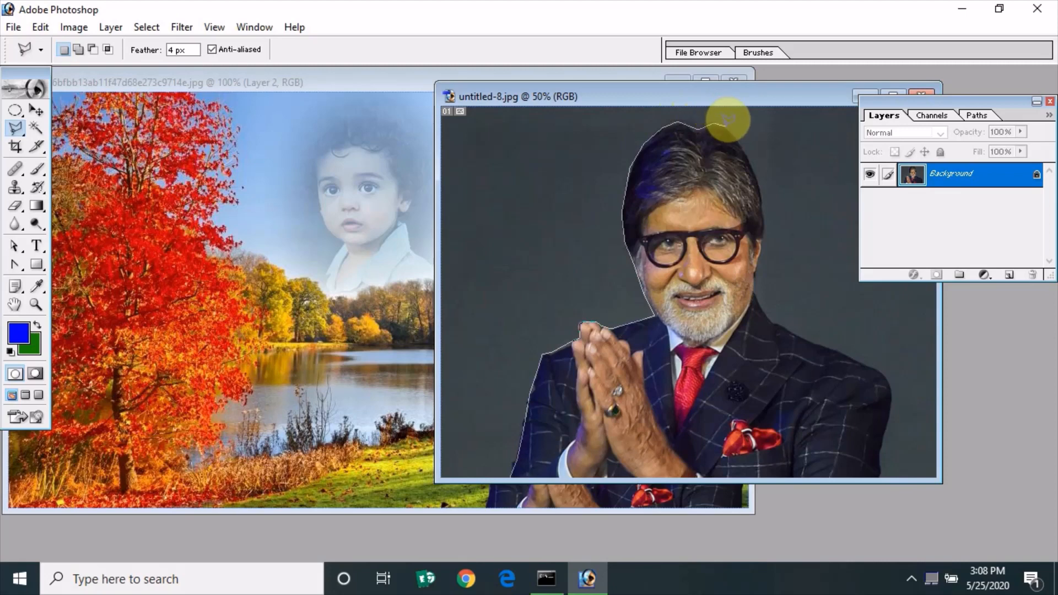
left_click(747, 149)
left_click(762, 192)
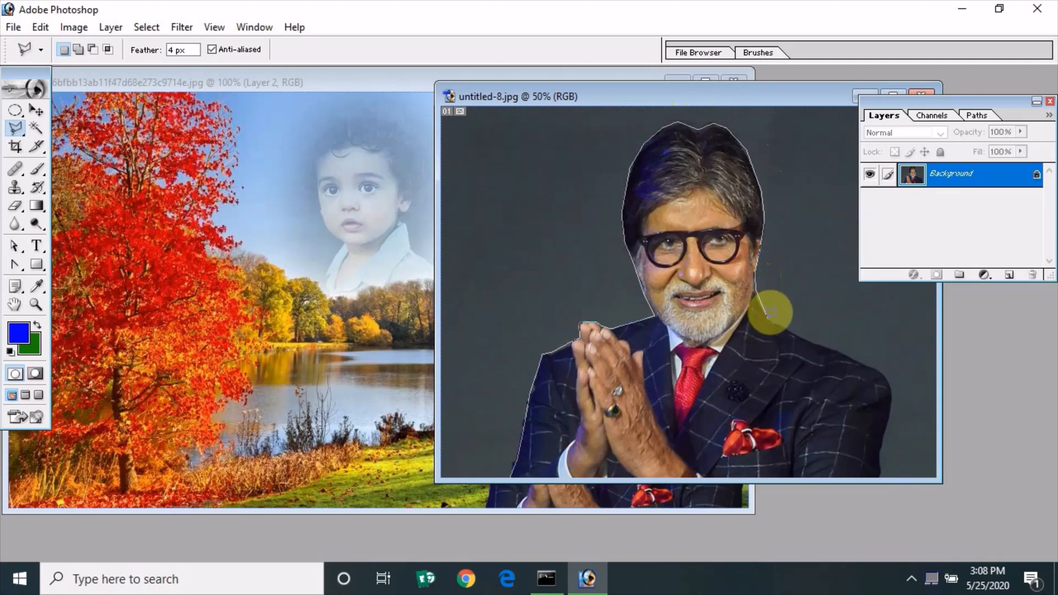
left_click(769, 318)
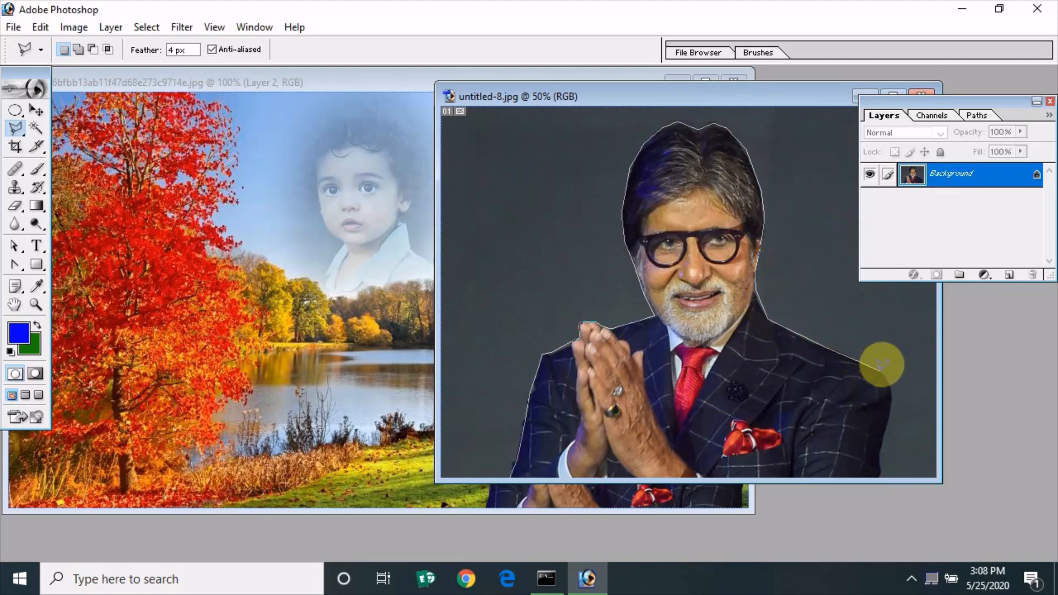
left_click(892, 391)
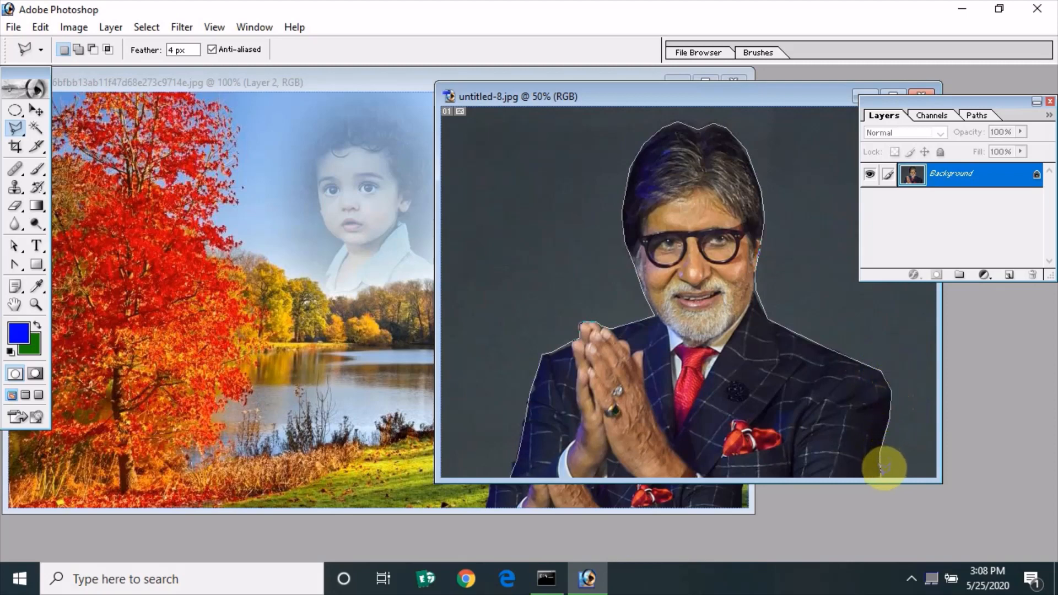
left_click(882, 477)
double_click(510, 474)
Copy the cutout into the autumn document and shrink it with Free Transform so the man stands in front of the lake beside his first copy.
left_click(36, 110)
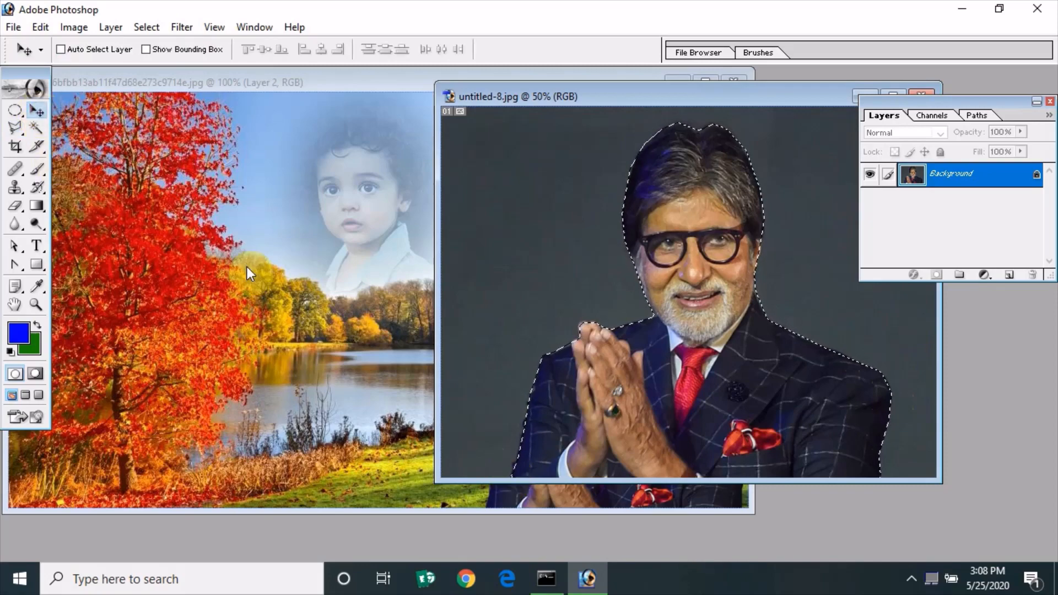
left_click_drag(709, 302, 304, 340)
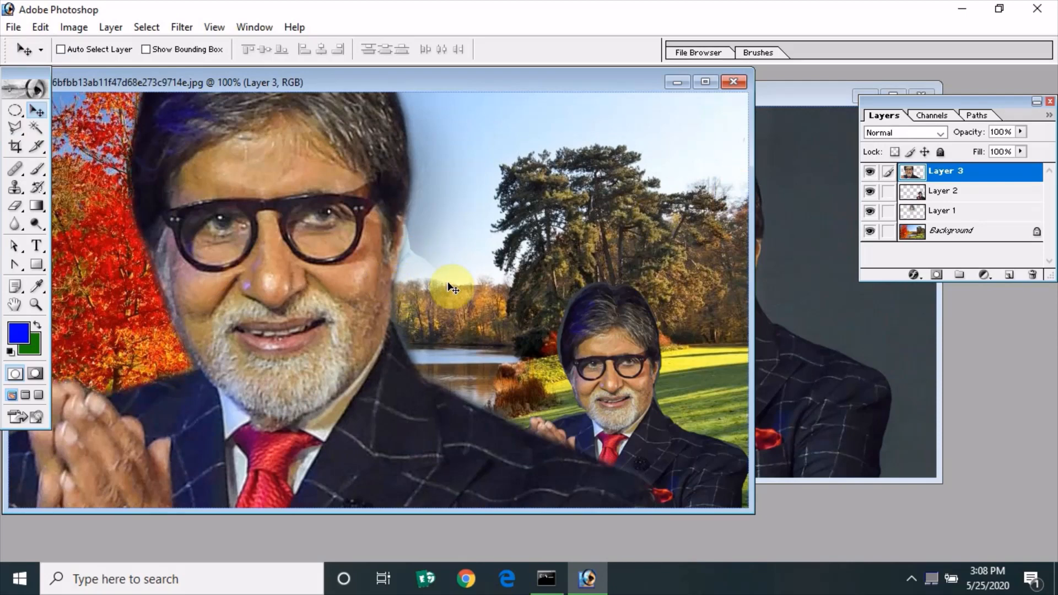
key("ctrl+t")
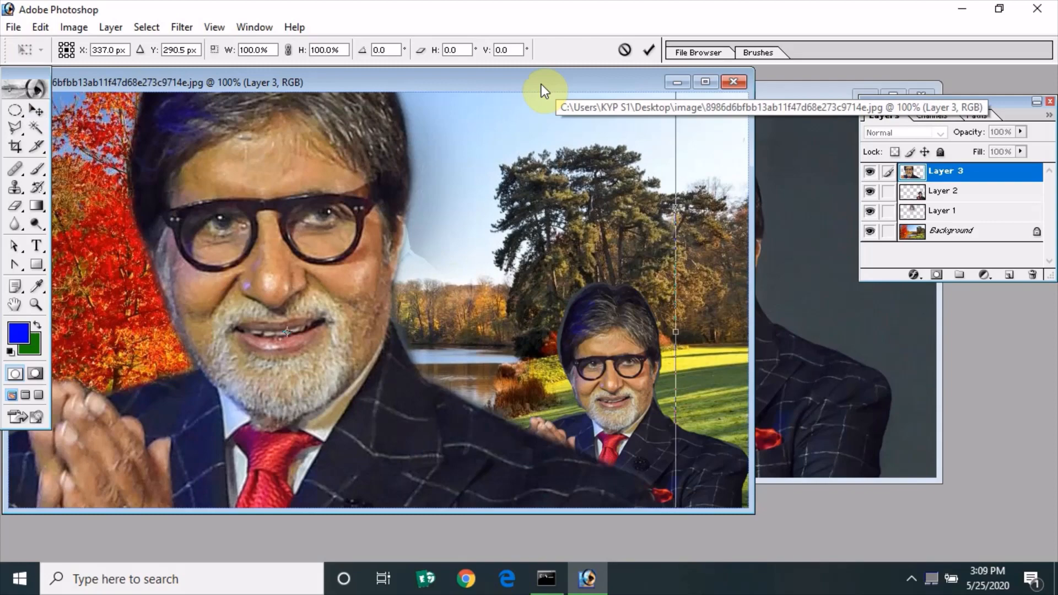
key("ctrl+minus")
key("ctrl+minus")
left_click_drag(138, 136, 302, 293)
left_click_drag(526, 495, 436, 412)
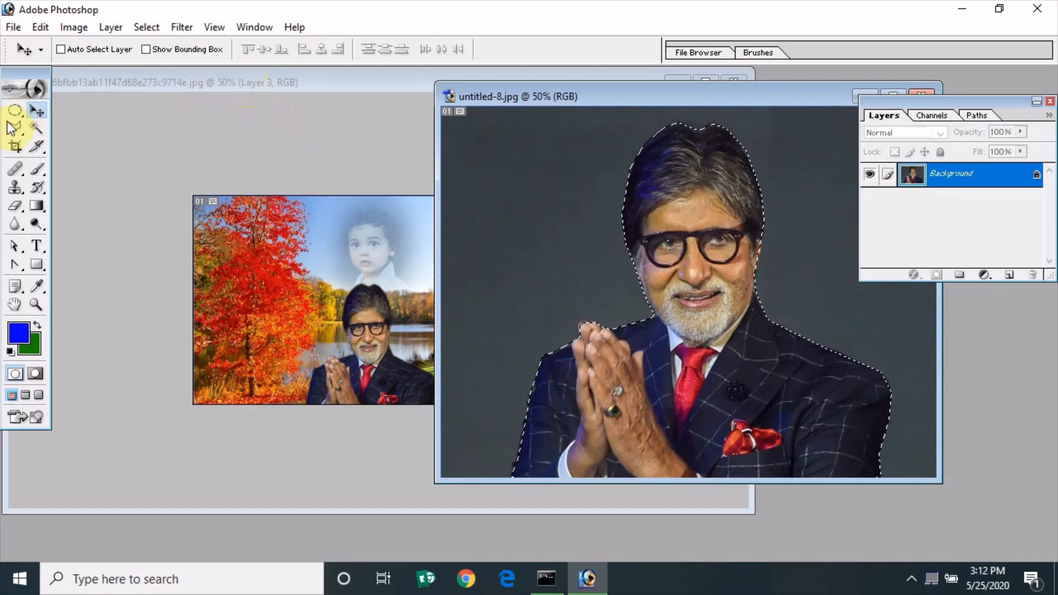
Clear the selection in the man's portrait photo and choose the Magnetic Lasso tool.
left_click_drag(12, 130, 87, 164)
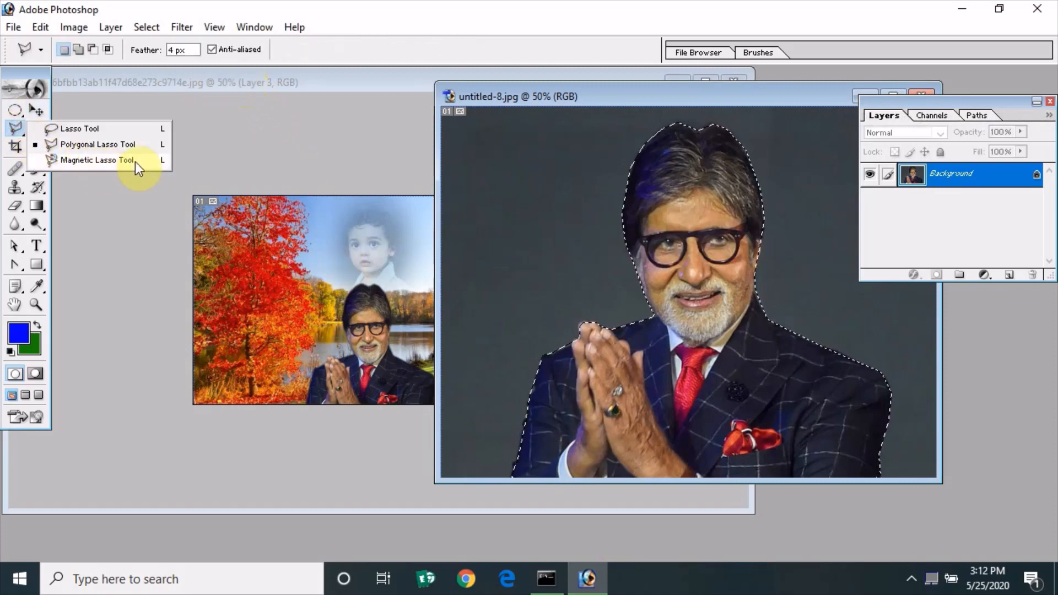
left_click(306, 144)
left_click(783, 94)
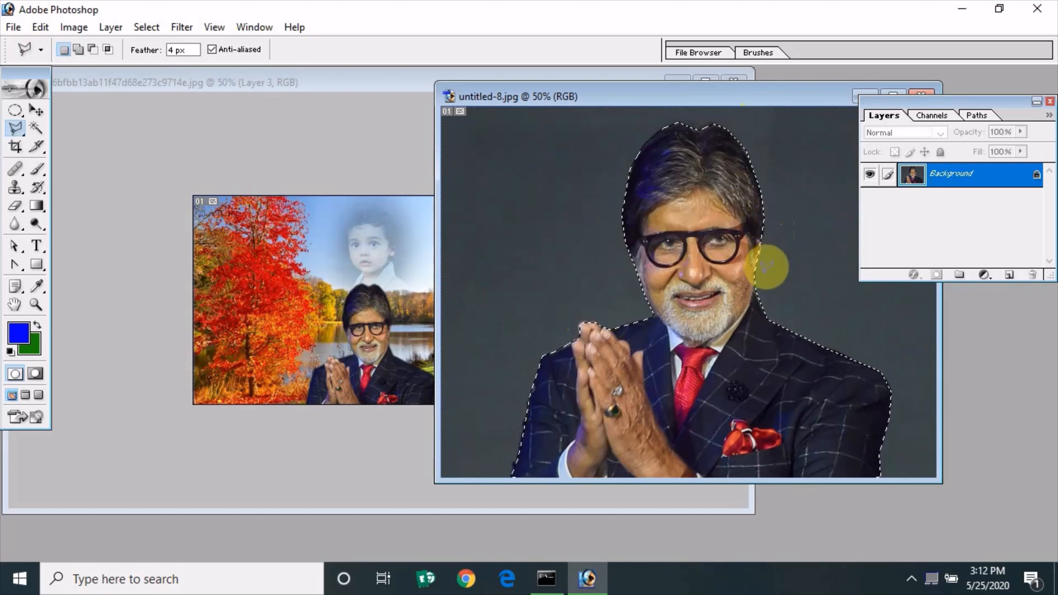
left_click(17, 129)
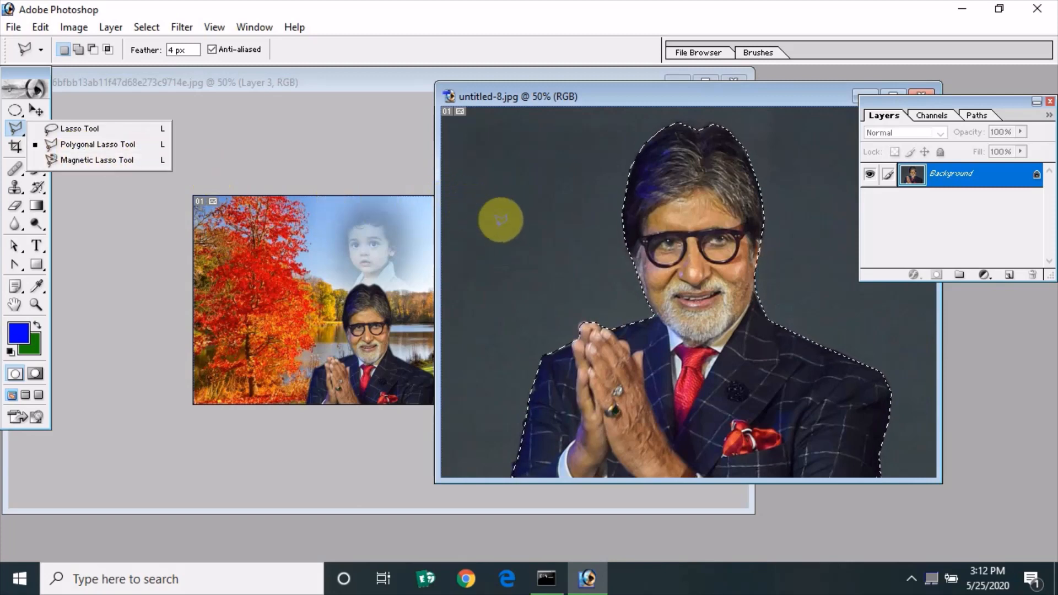
left_click(516, 193)
double_click(494, 189)
left_click(502, 231)
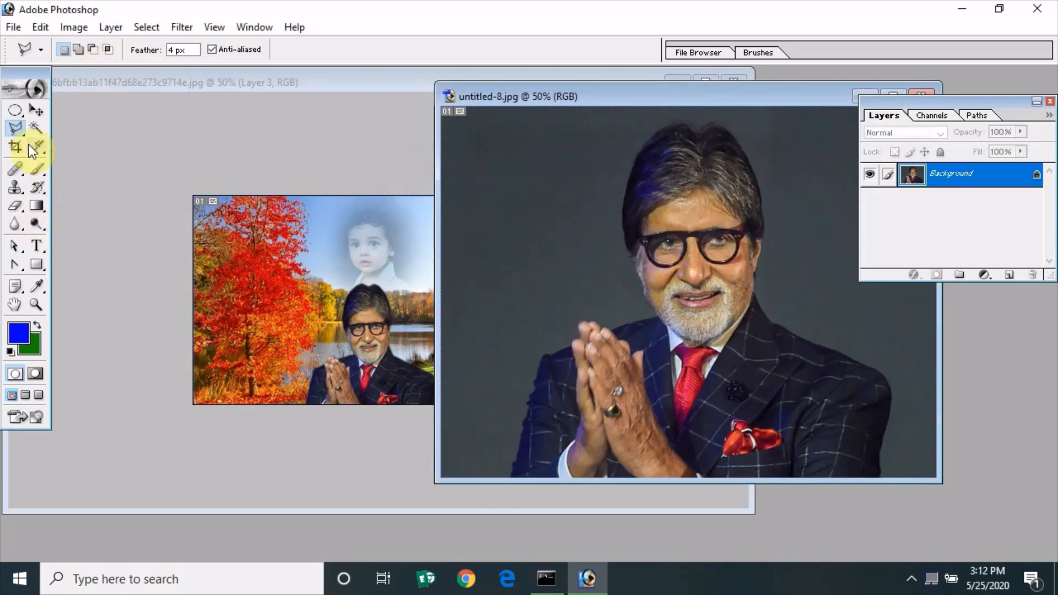
left_click_drag(21, 131, 97, 161)
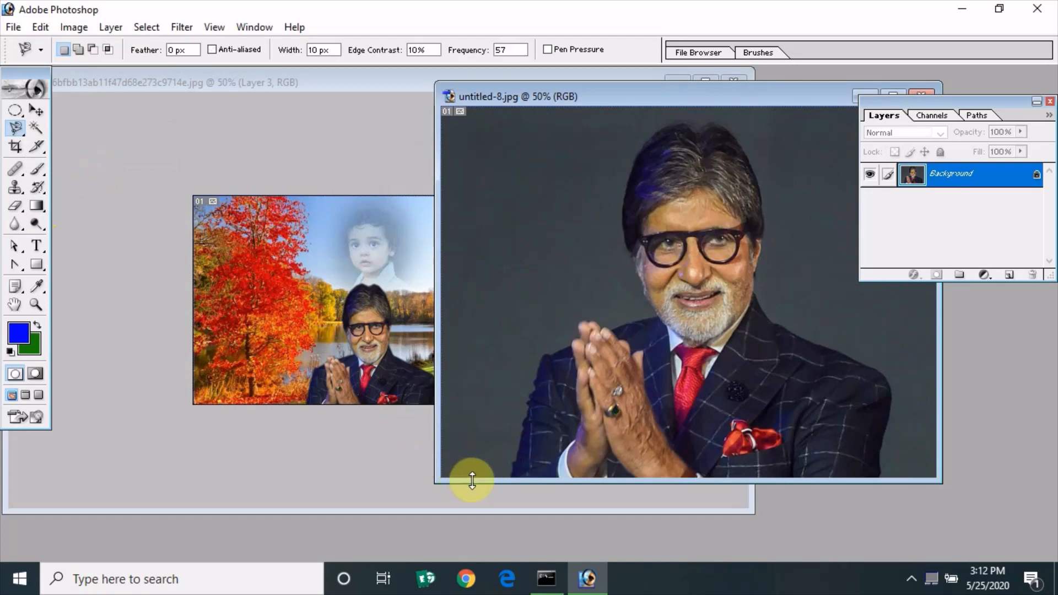
Try to trace the man's sleeve edge with the Magnetic Lasso tool, and deselect the partial selection.
left_click(514, 464)
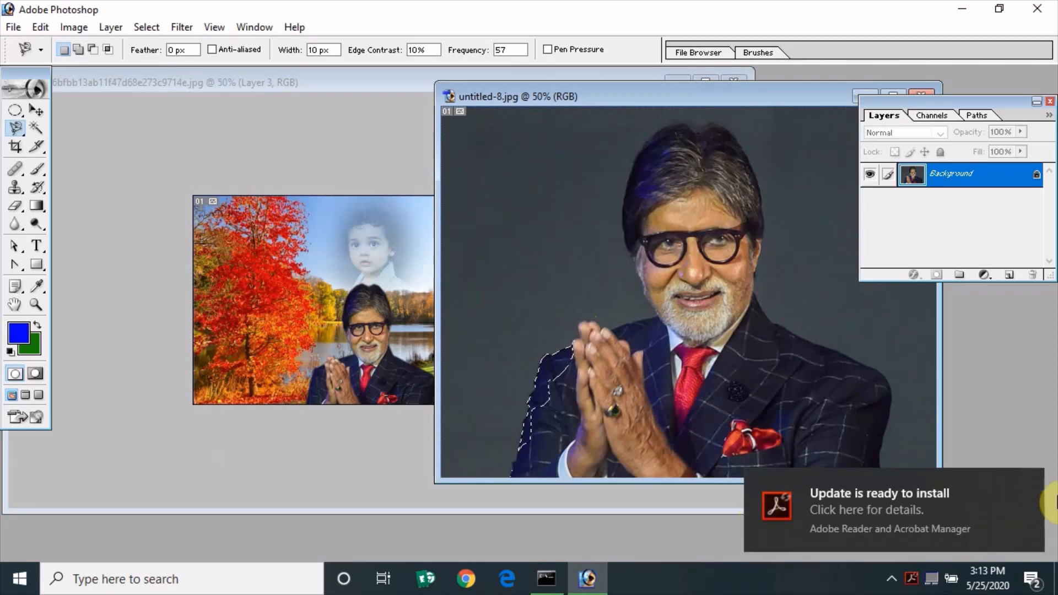
left_click(1026, 477)
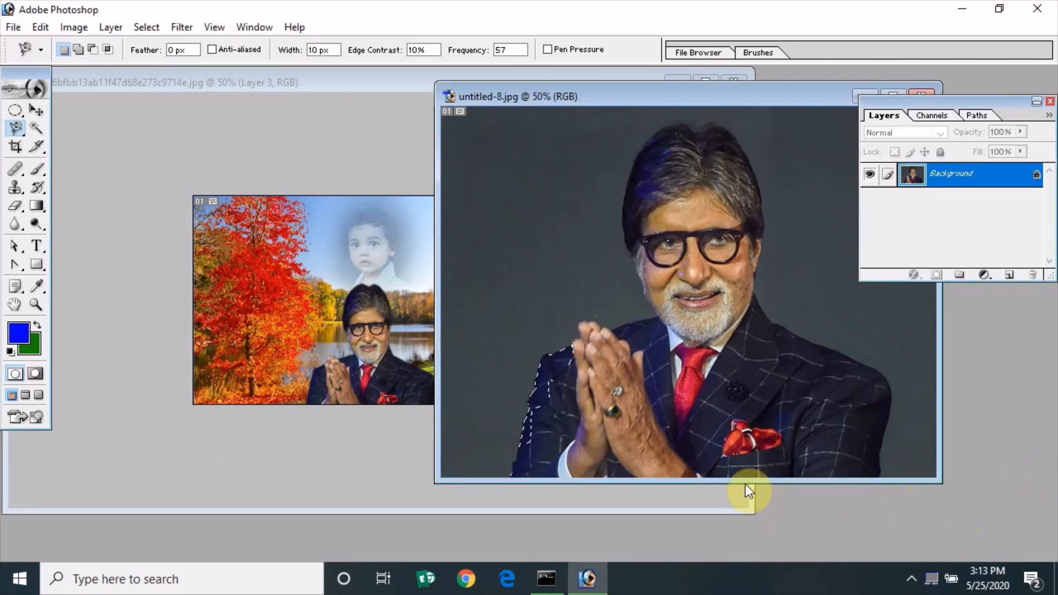
left_click(146, 27)
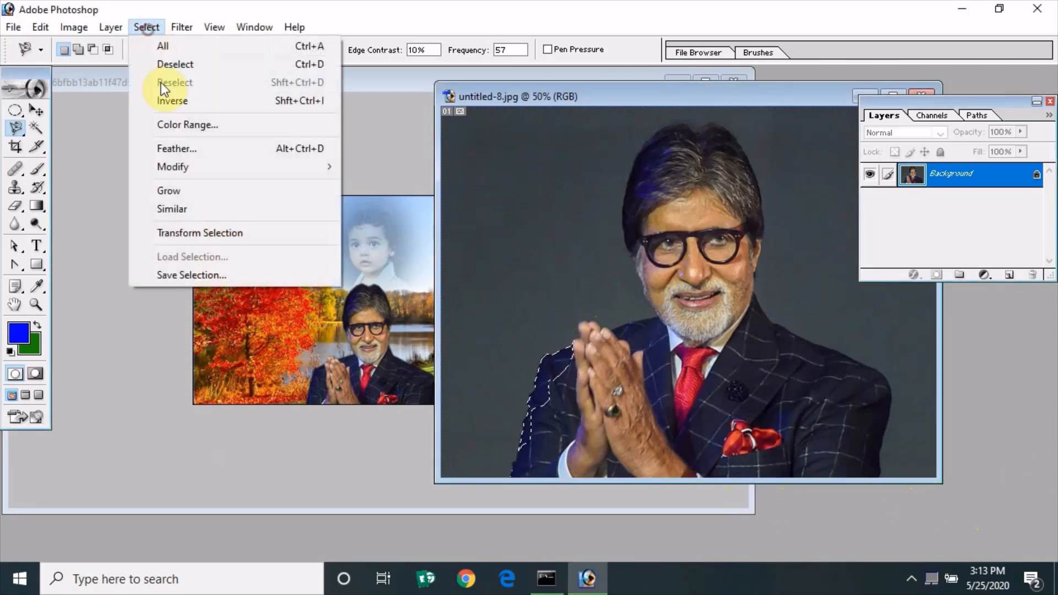
left_click(190, 64)
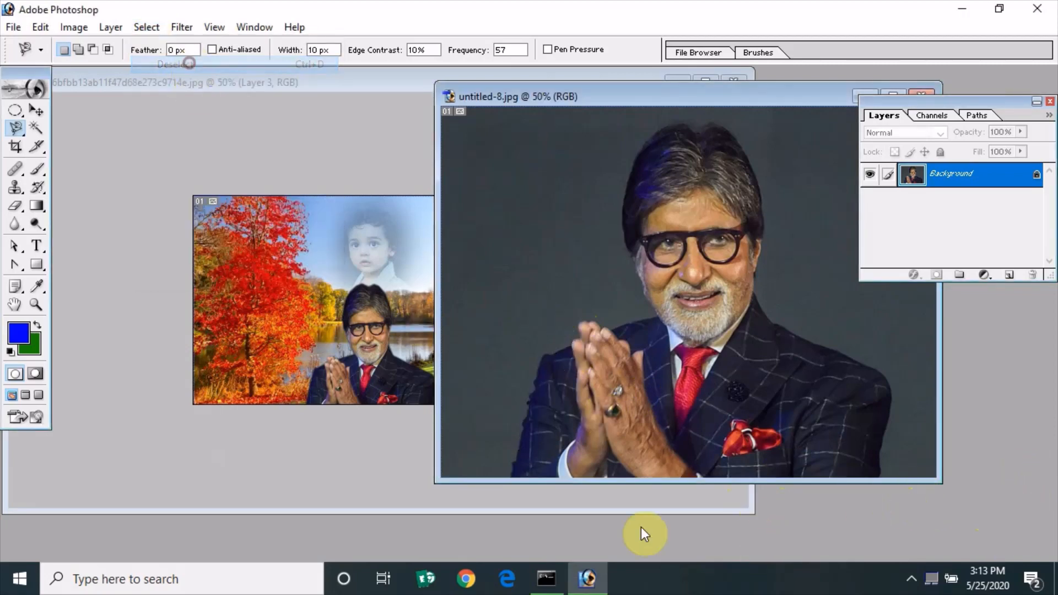
Try to trace the man's sleeve, fingertips and jaw with the Magnetic Lasso tool, and clear the selection.
left_click(510, 472)
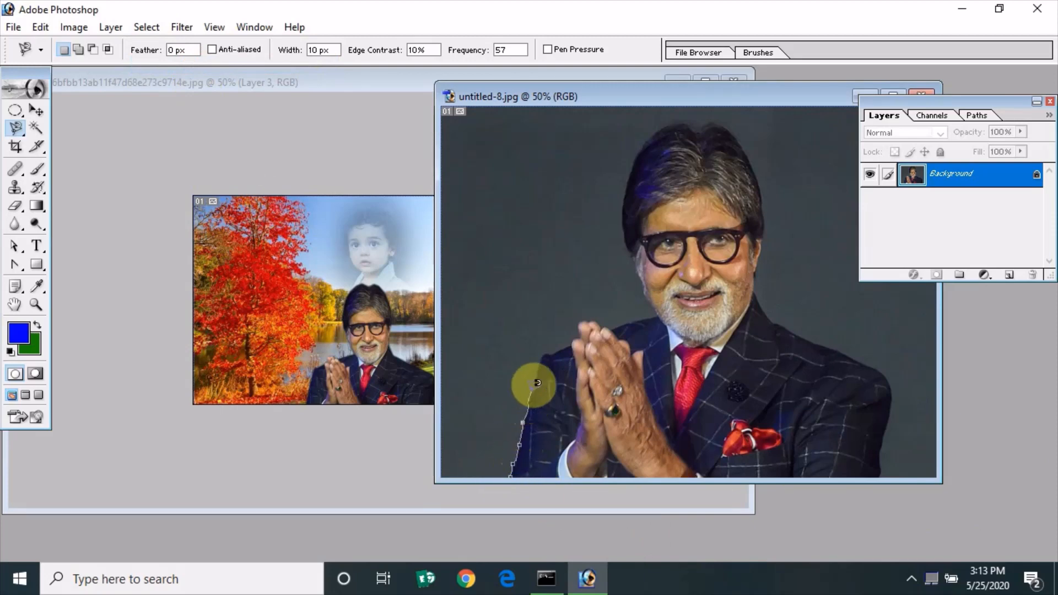
left_click(547, 353)
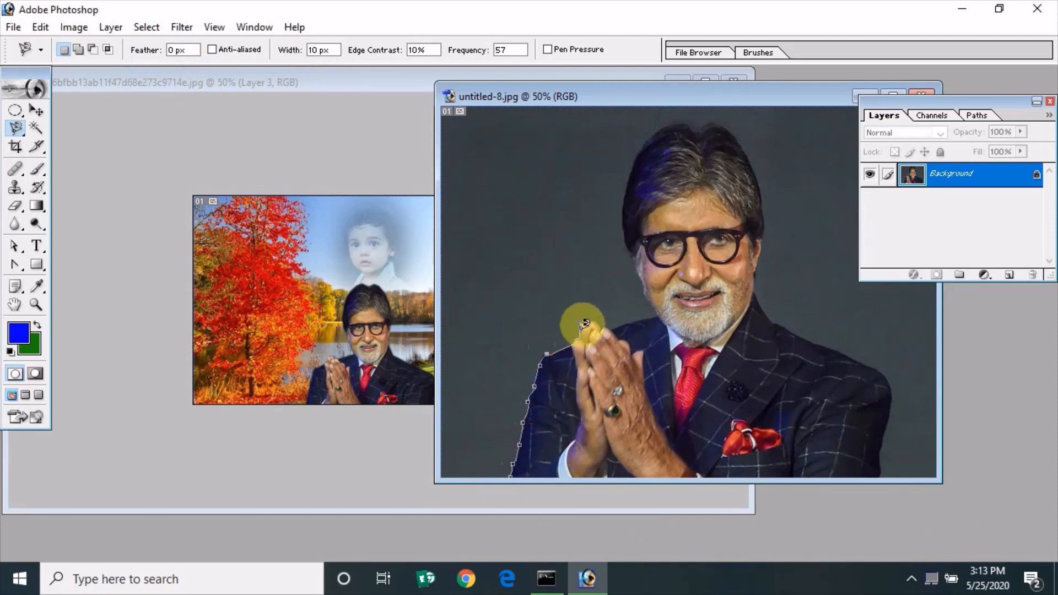
left_click(607, 323)
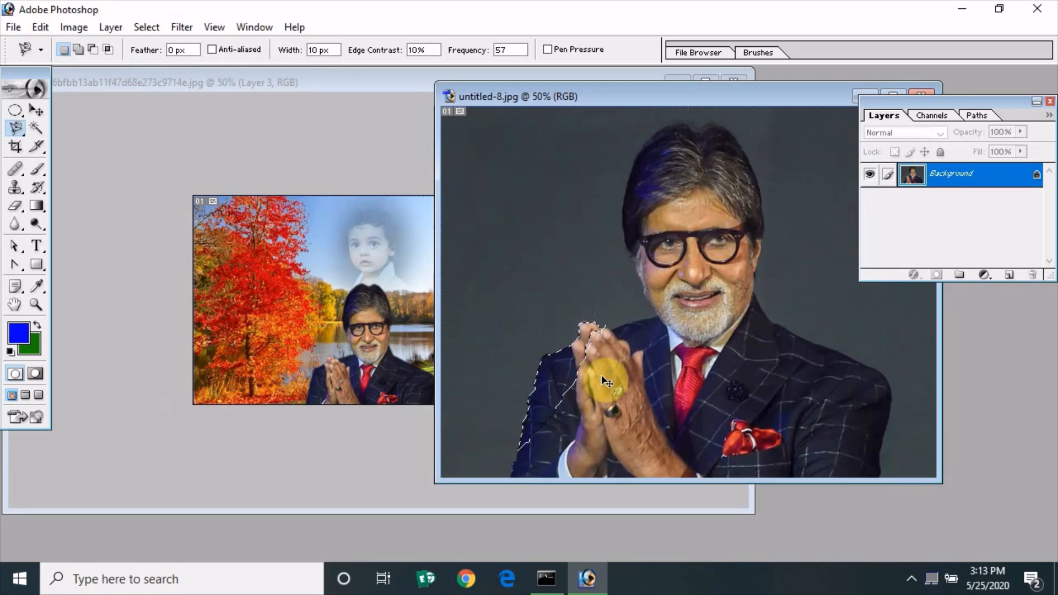
left_click(511, 475)
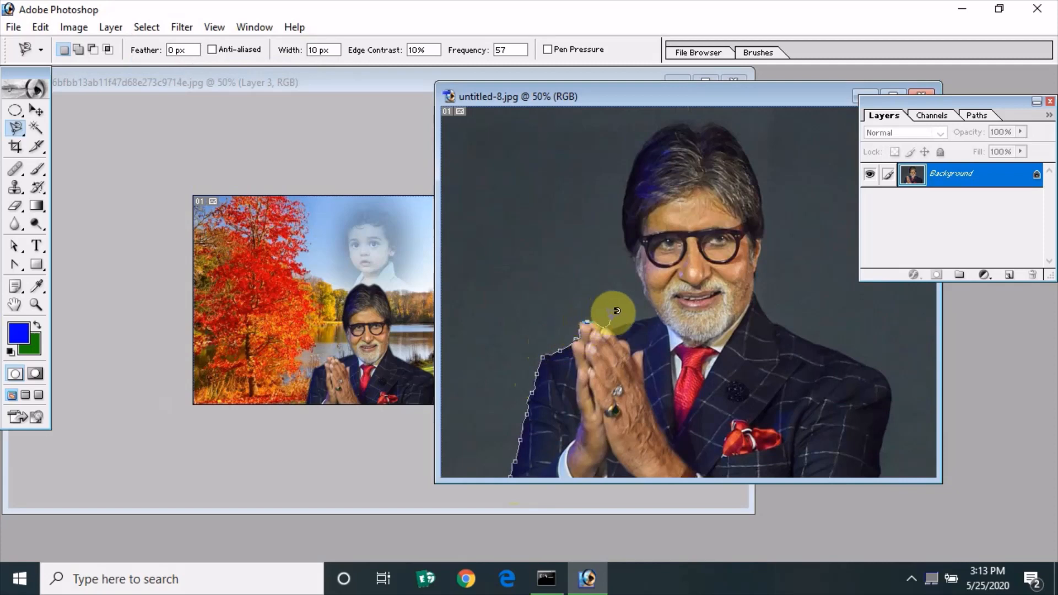
double_click(648, 292)
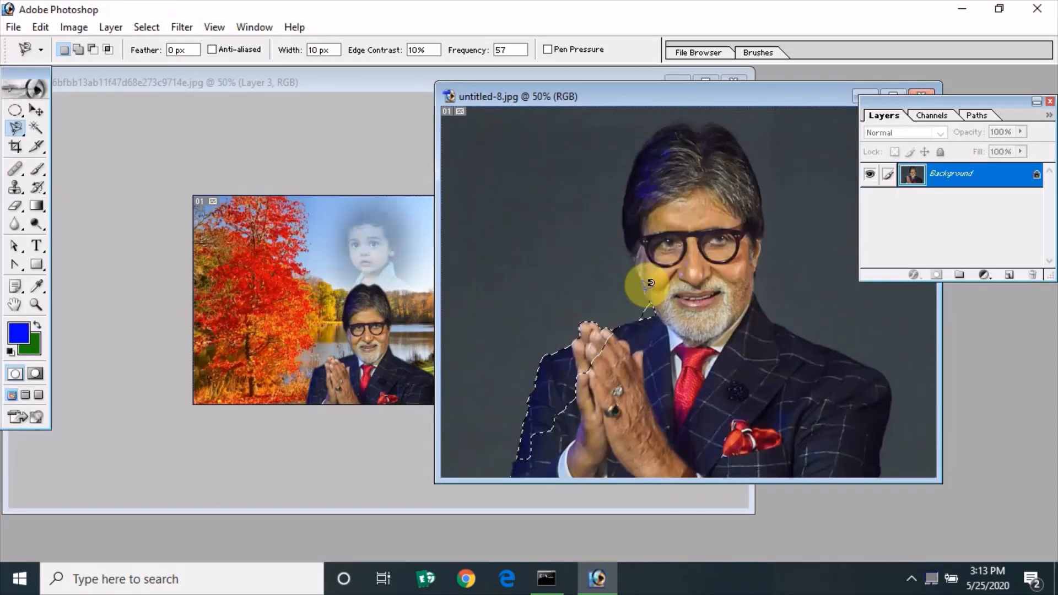
key("ctrl+d")
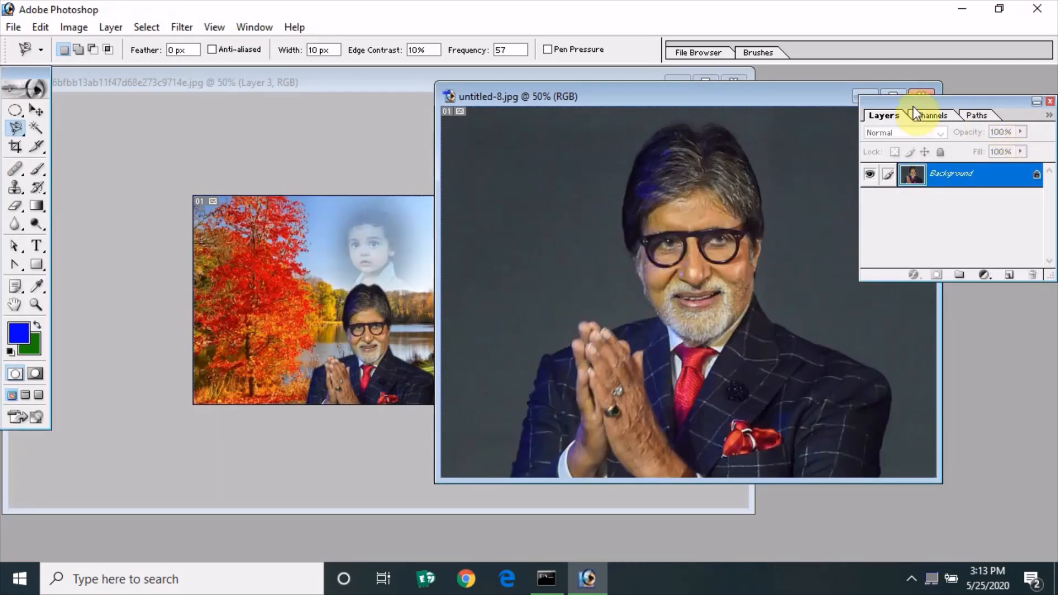
Close the man's portrait photo and the autumn document without saving either.
left_click(921, 92)
left_click(513, 230)
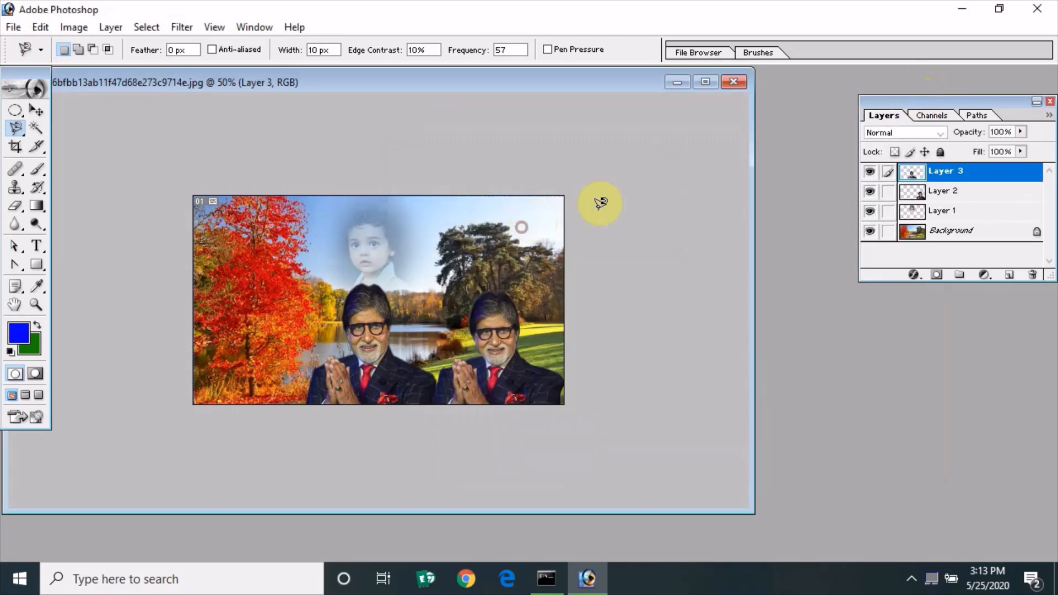
left_click(733, 81)
left_click(513, 232)
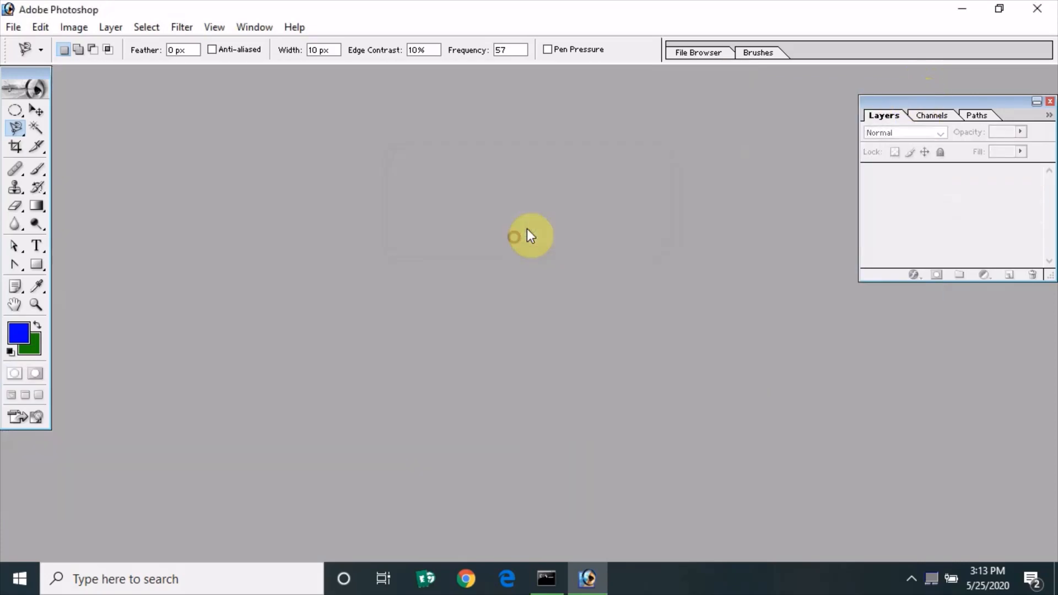
Open the autumn landscape photo and the man's portrait untitled-8.jpg, moving the portrait window aside so both images show.
left_click(13, 29)
left_click(24, 61)
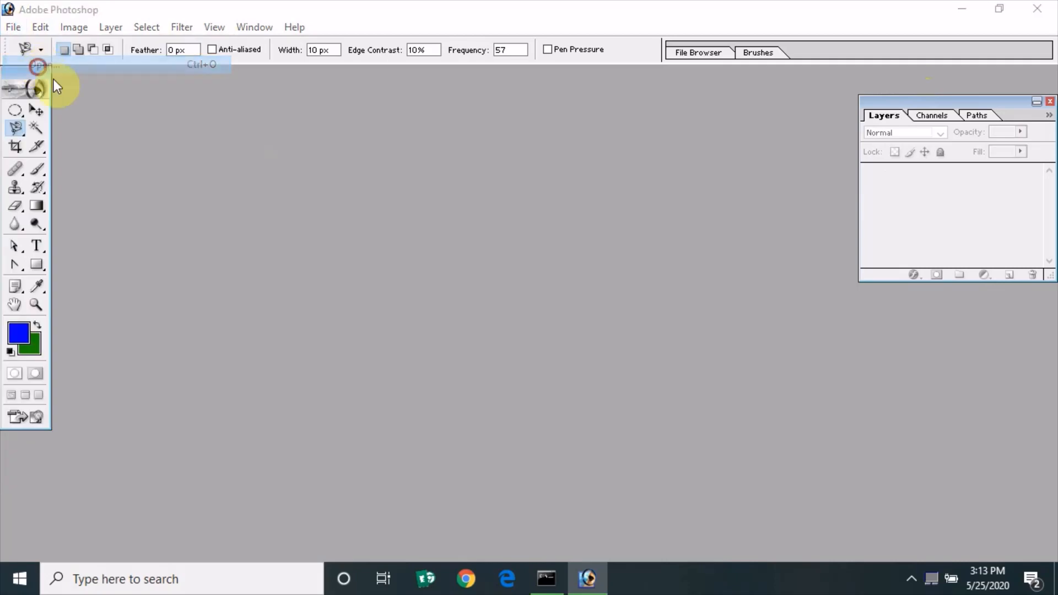
left_click(644, 163)
double_click(643, 164)
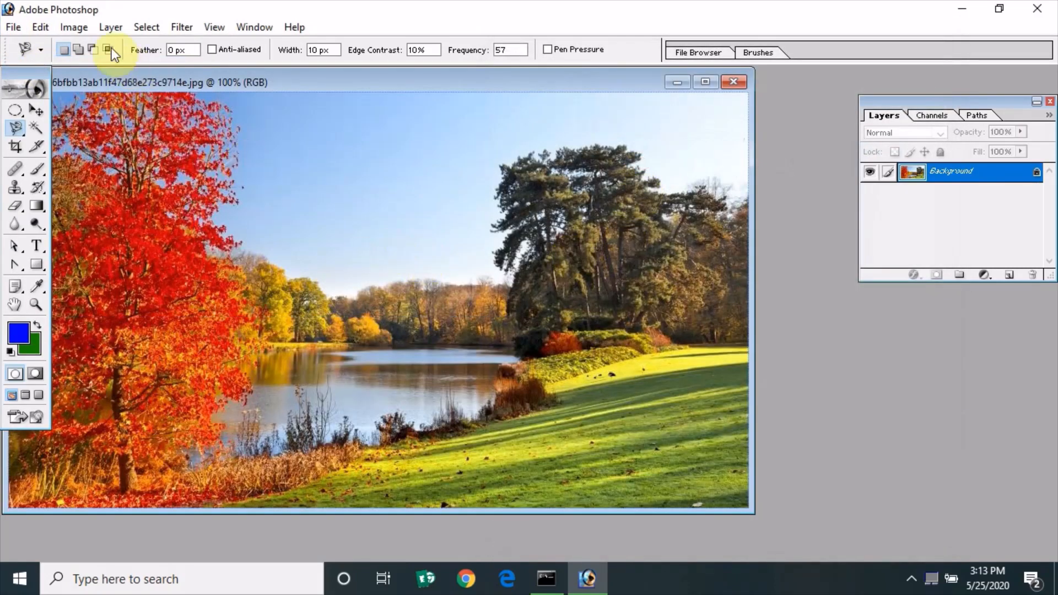
left_click(14, 27)
left_click(68, 67)
left_click(699, 267)
double_click(699, 267)
left_click_drag(353, 88, 721, 88)
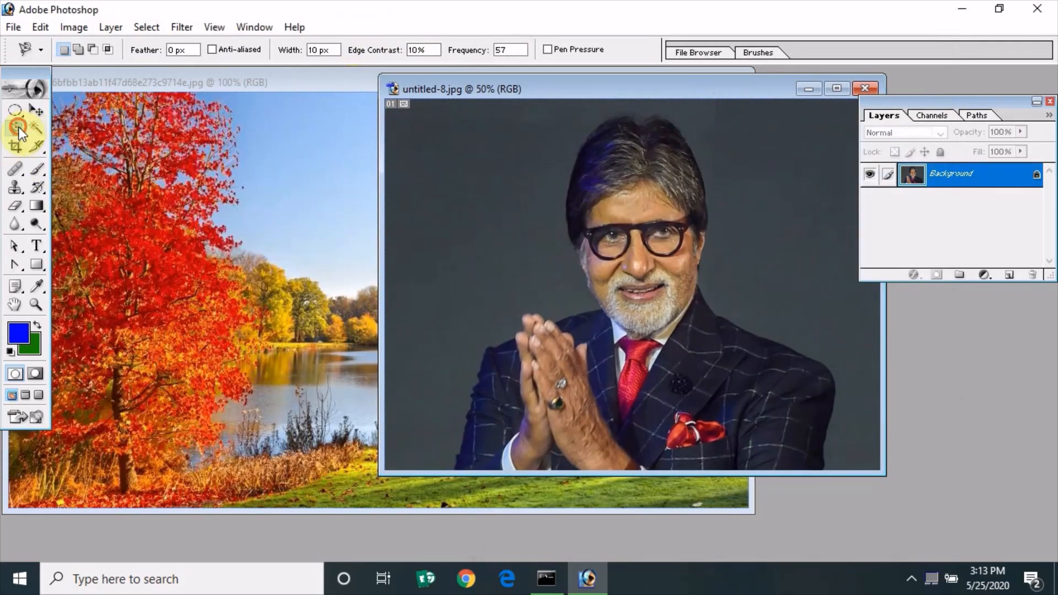
Try to trace the man's sleeve and fingertips with the Magnetic Lasso tool, and close the portrait without saving.
left_click(455, 469)
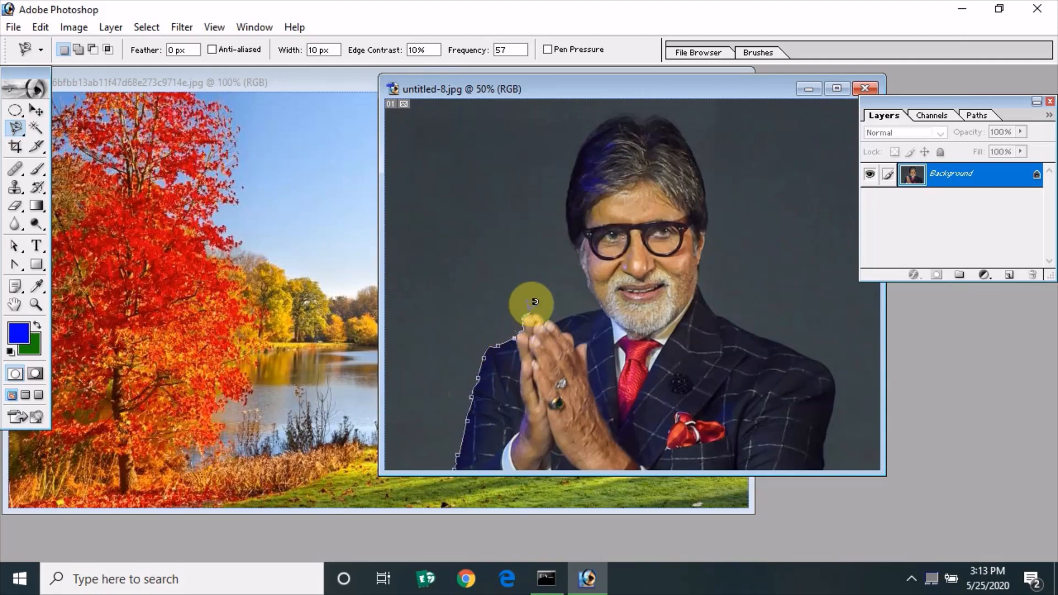
double_click(590, 292)
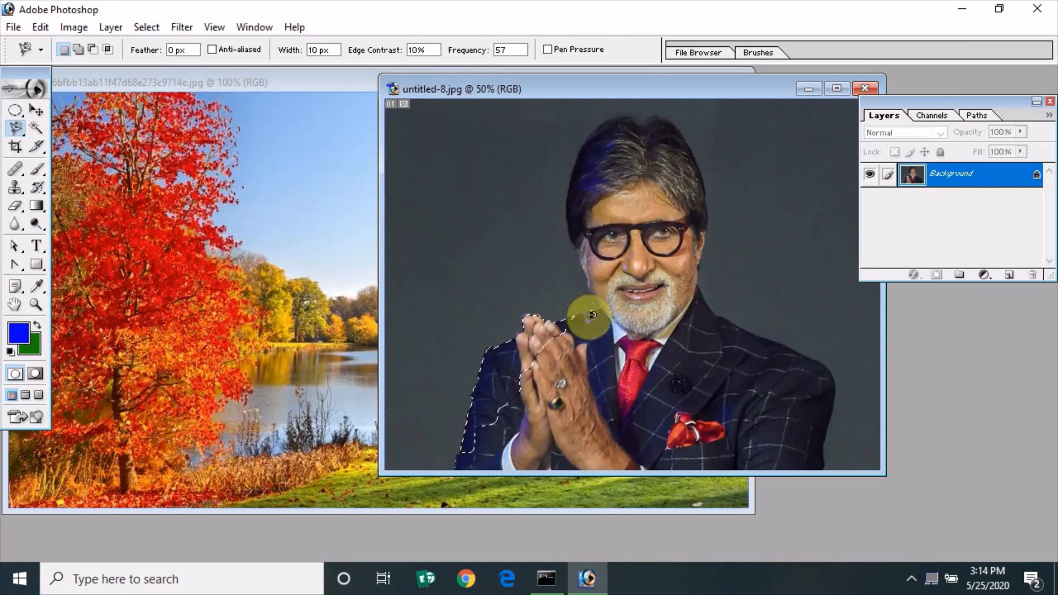
left_click(865, 88)
left_click(524, 230)
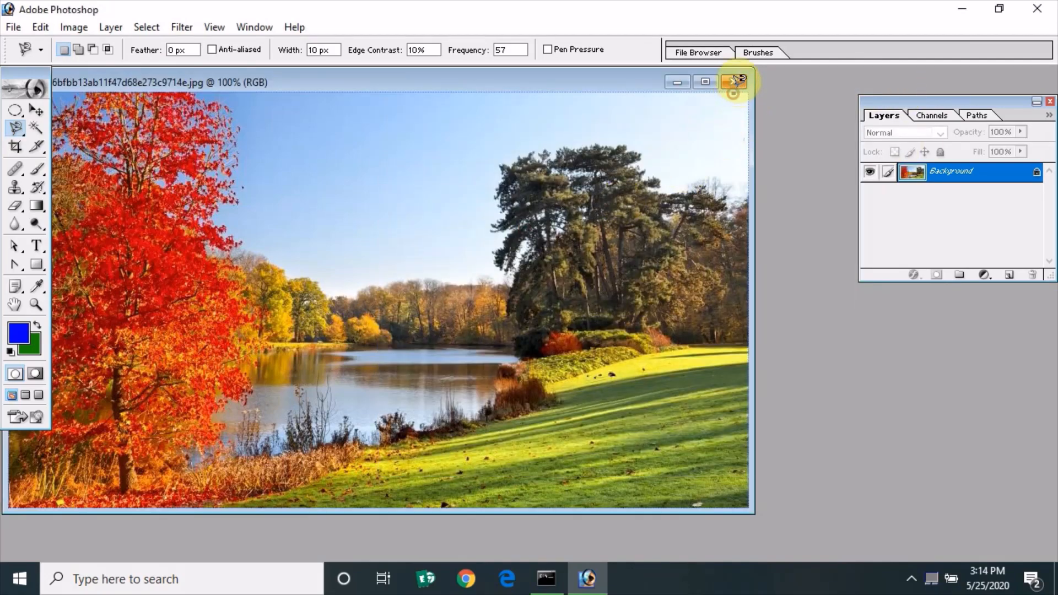
Close the autumn landscape without saving and restart Photoshop.
left_click(734, 82)
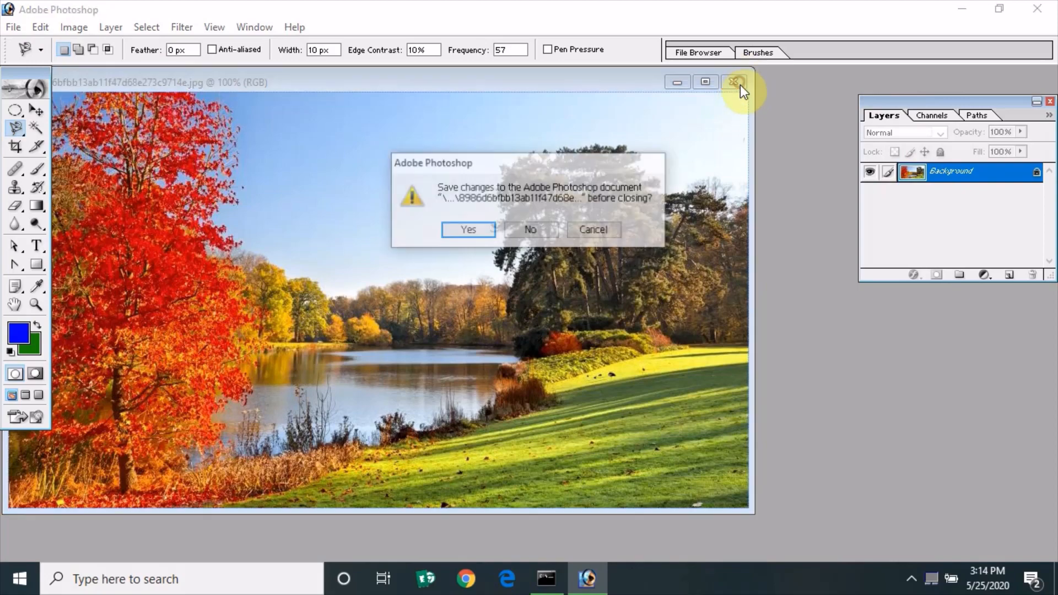
left_click(532, 231)
left_click(1035, 11)
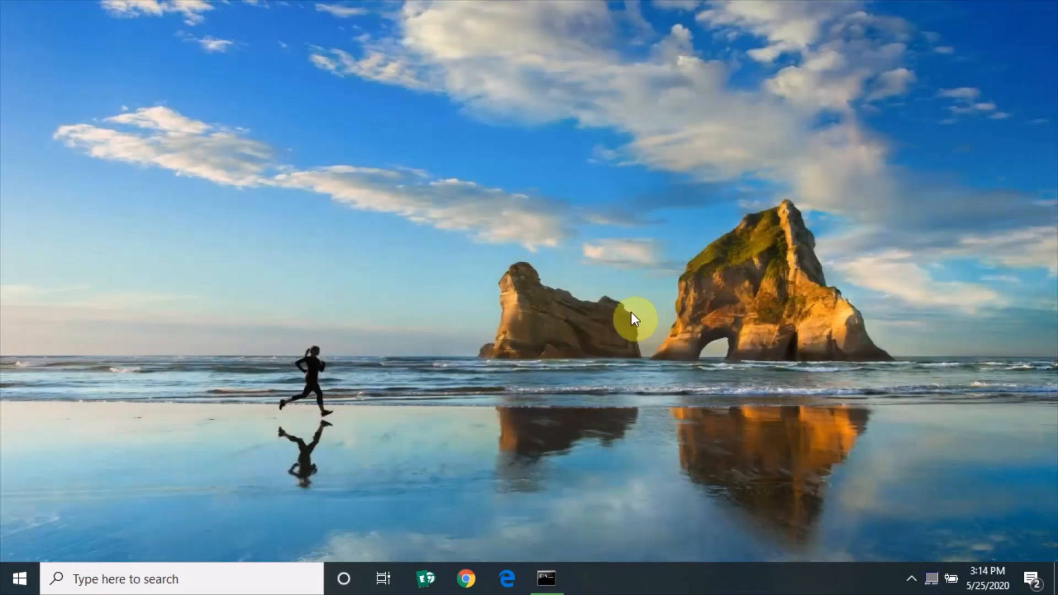
key("super+r")
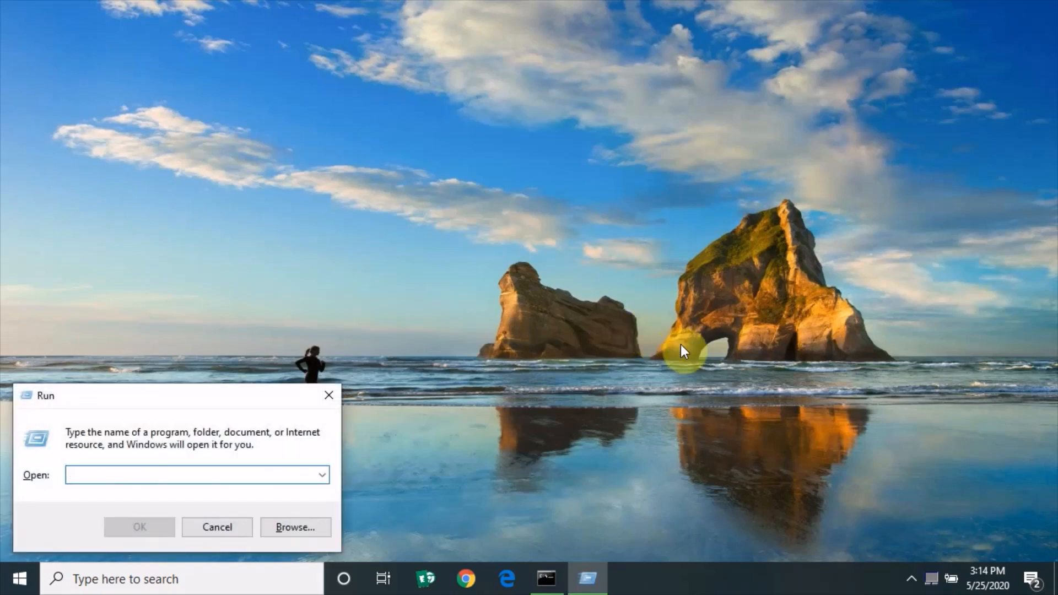
type("photoshop")
key("Return")
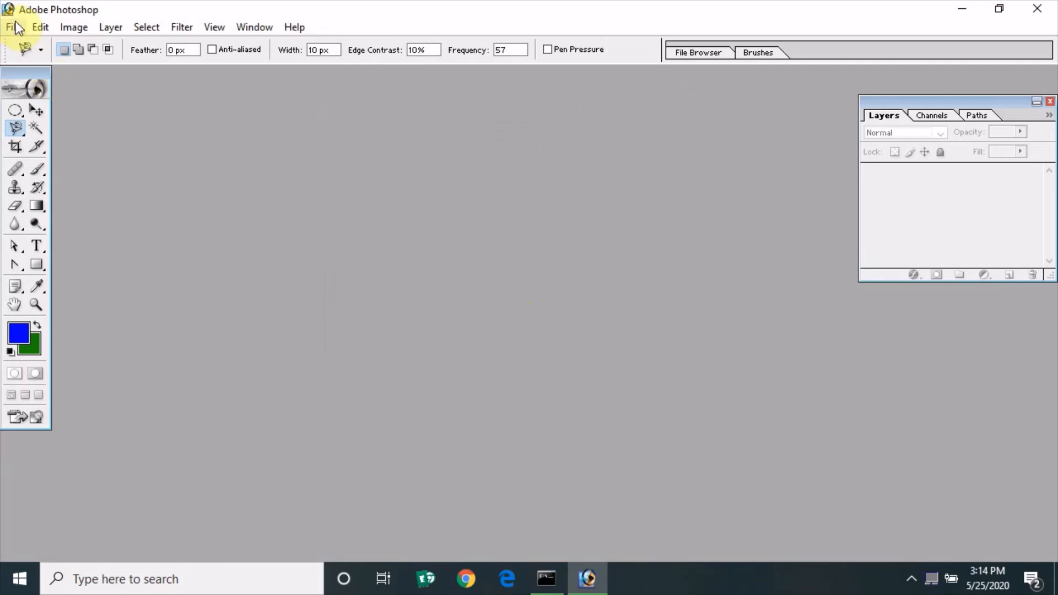
Open the autumn landscape photo and untitled-8.jpg, and place the portrait window so the landscape stays partly visible.
left_click(16, 27)
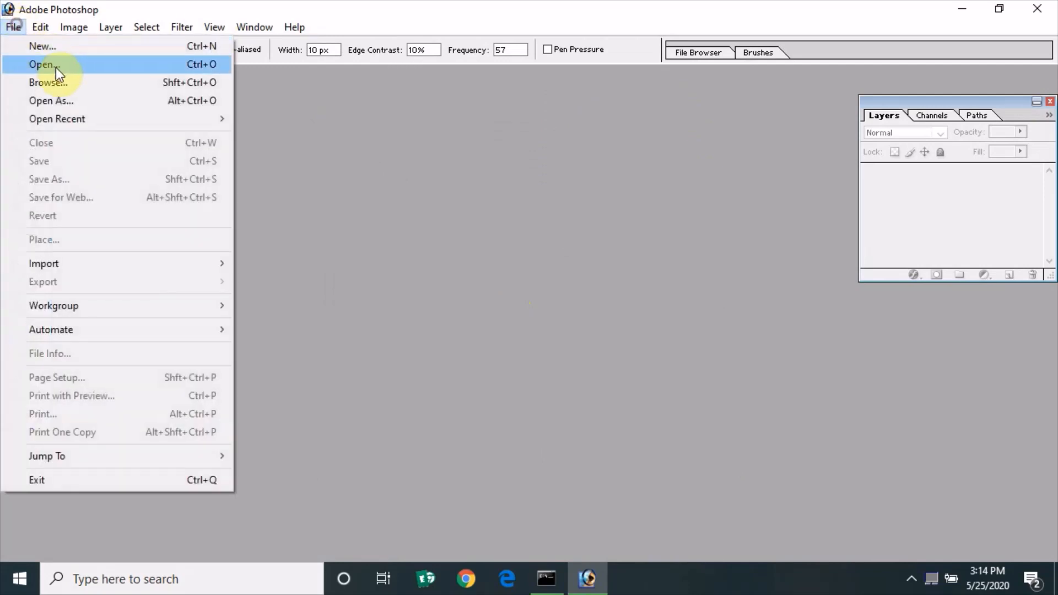
left_click(55, 66)
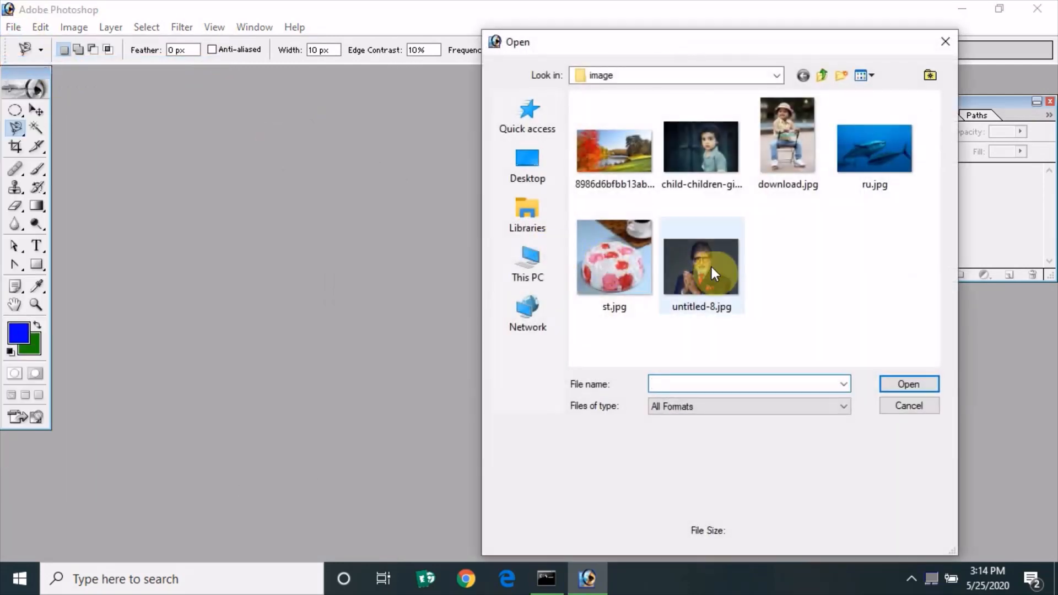
double_click(626, 177)
left_click(17, 26)
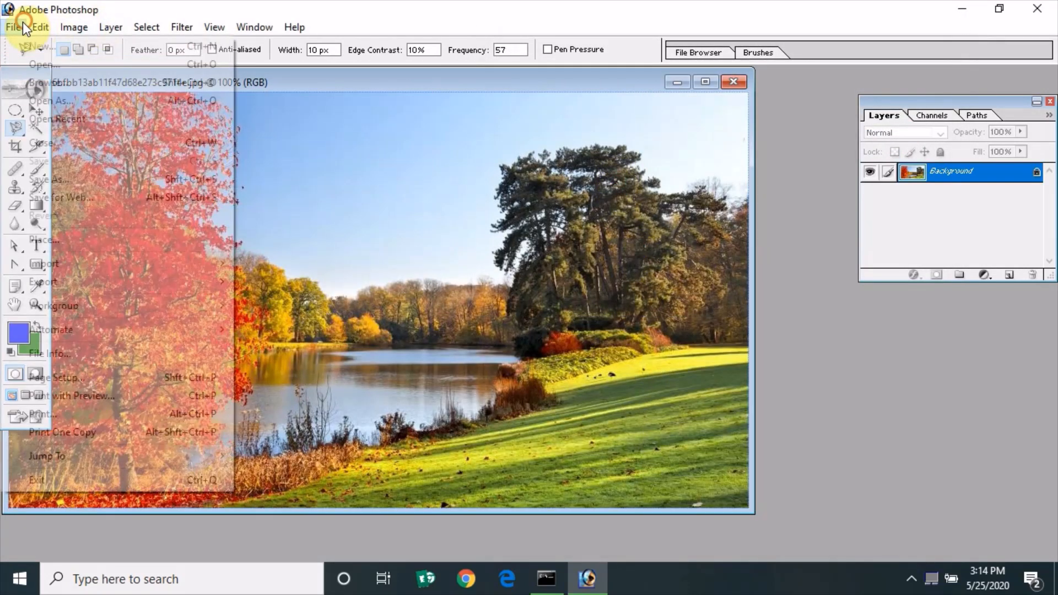
left_click(55, 64)
double_click(680, 259)
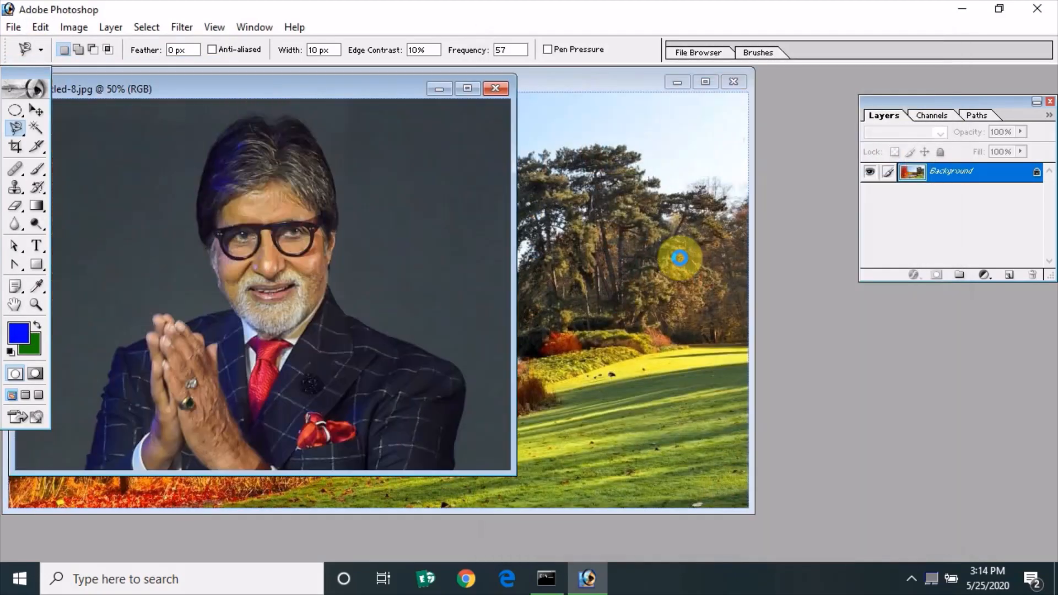
left_click_drag(383, 95, 810, 125)
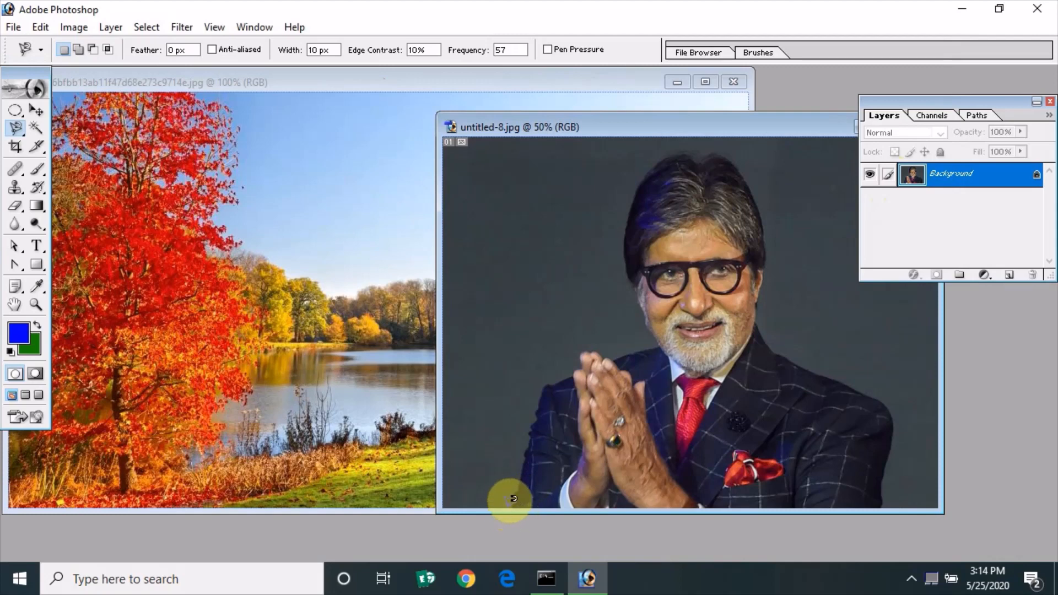
Trace the man's whole outline, from sleeve over hands, head and shoulder along the lower edge, into a closed Magnetic Lasso selection.
mouse_move(520, 496)
left_mouse_down()
mouse_move(541, 384)
mouse_move(582, 365)
mouse_move(585, 342)
mouse_move(614, 355)
mouse_move(662, 337)
mouse_move(635, 311)
mouse_move(617, 233)
mouse_move(662, 157)
left_mouse_up()
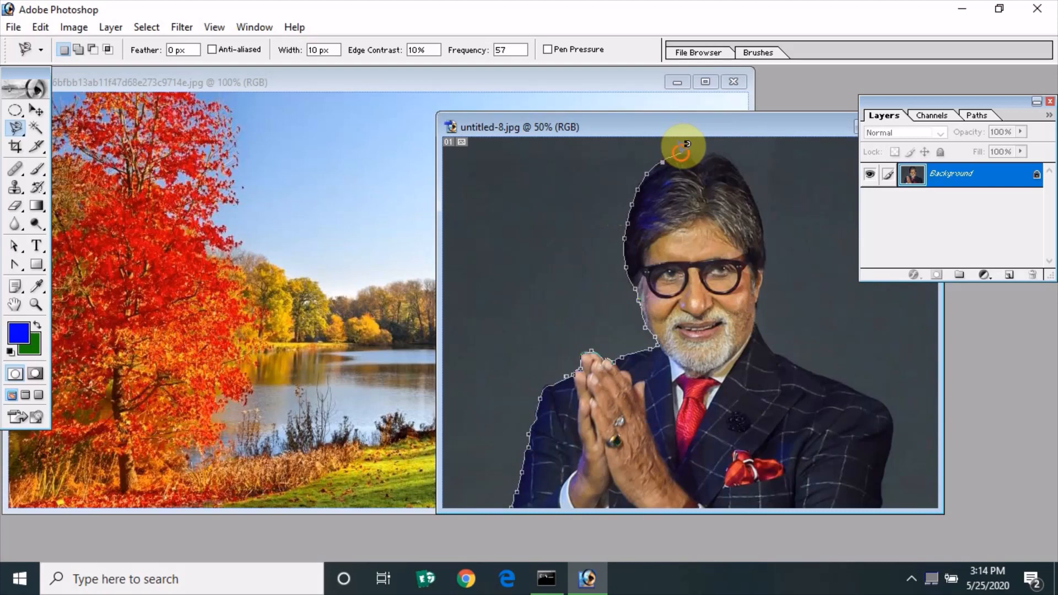
left_click_drag(687, 143, 702, 143)
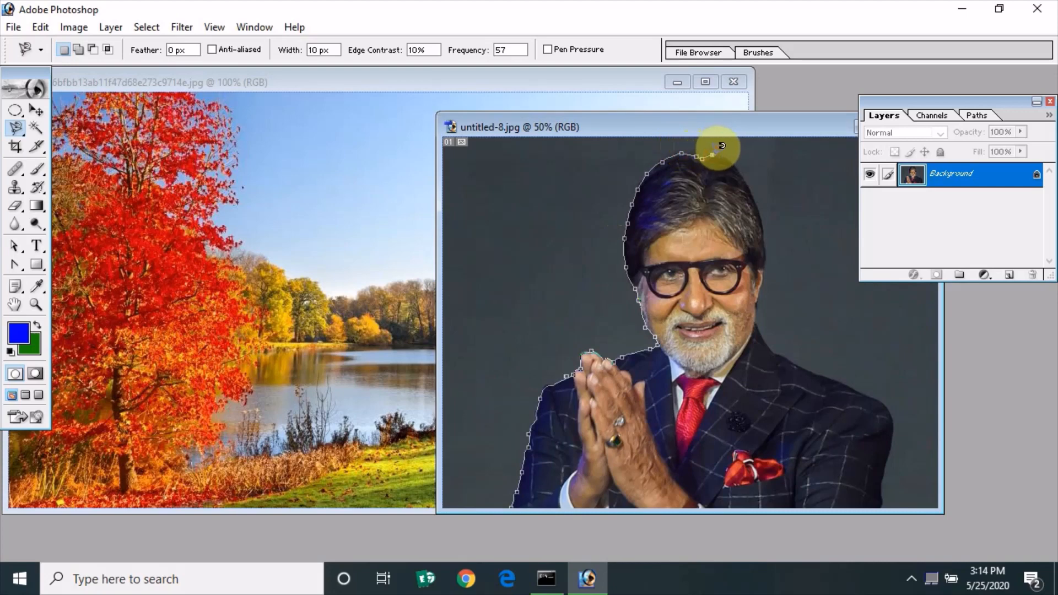
mouse_move(735, 149)
left_mouse_down()
mouse_move(769, 236)
mouse_move(756, 306)
mouse_move(775, 341)
mouse_move(894, 402)
mouse_move(884, 505)
mouse_move(835, 492)
mouse_move(781, 507)
mouse_move(519, 511)
left_mouse_up()
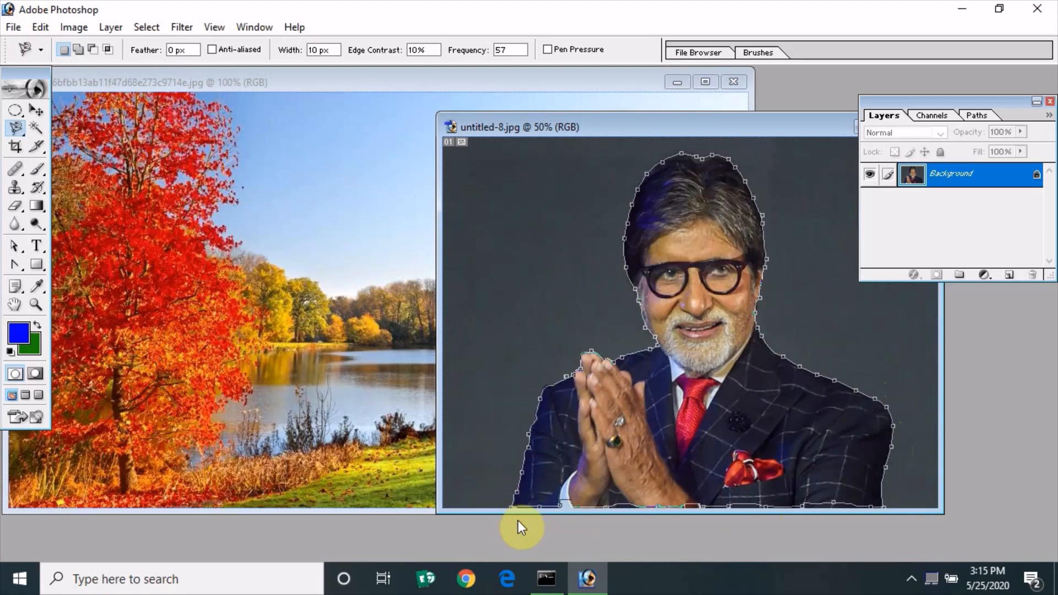
left_click(519, 495)
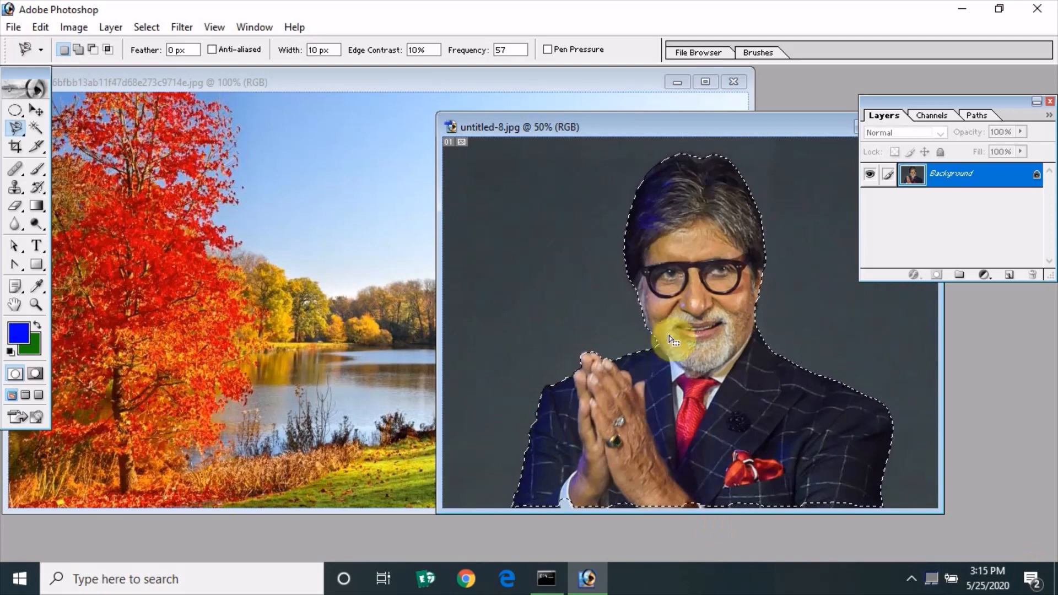
Move the selected man into the autumn landscape and Free Transform him to about 31% width and 37% height.
left_click(36, 110)
left_click_drag(721, 266, 226, 289)
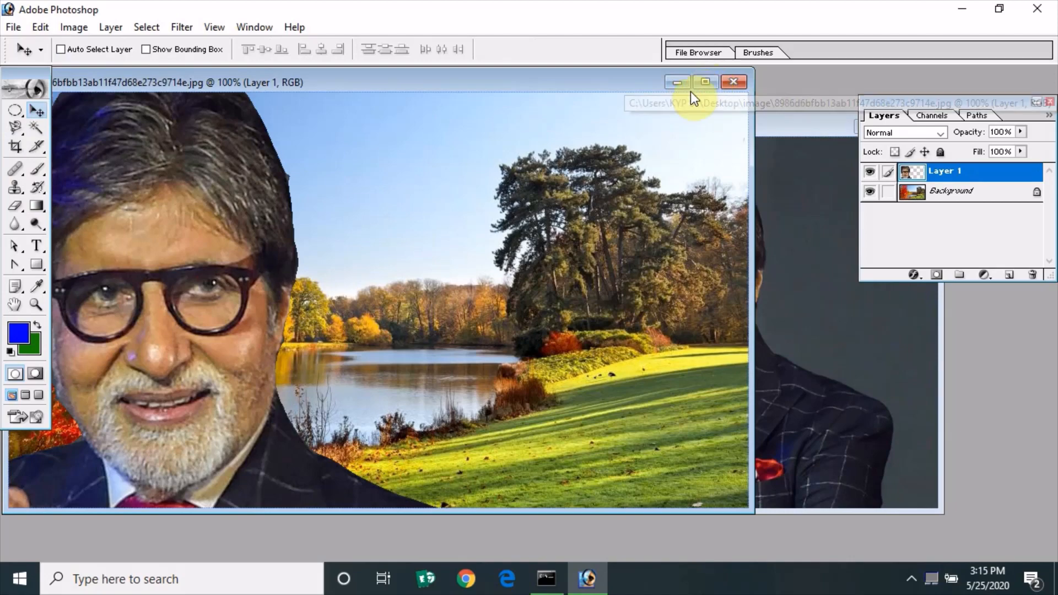
key("ctrl+t")
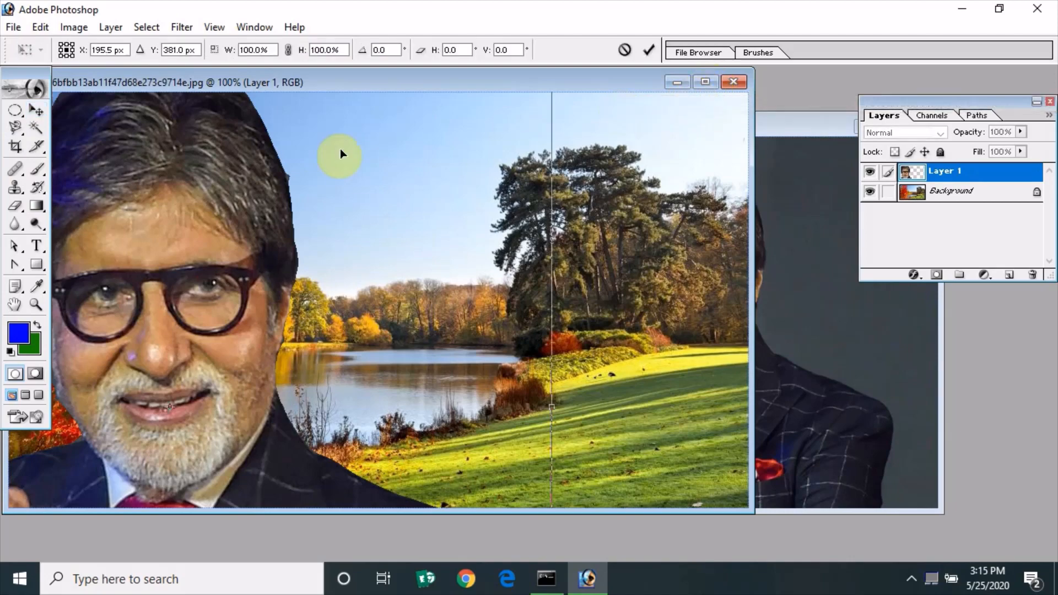
key("ctrl+minus")
key("ctrl+minus")
key("ctrl+minus")
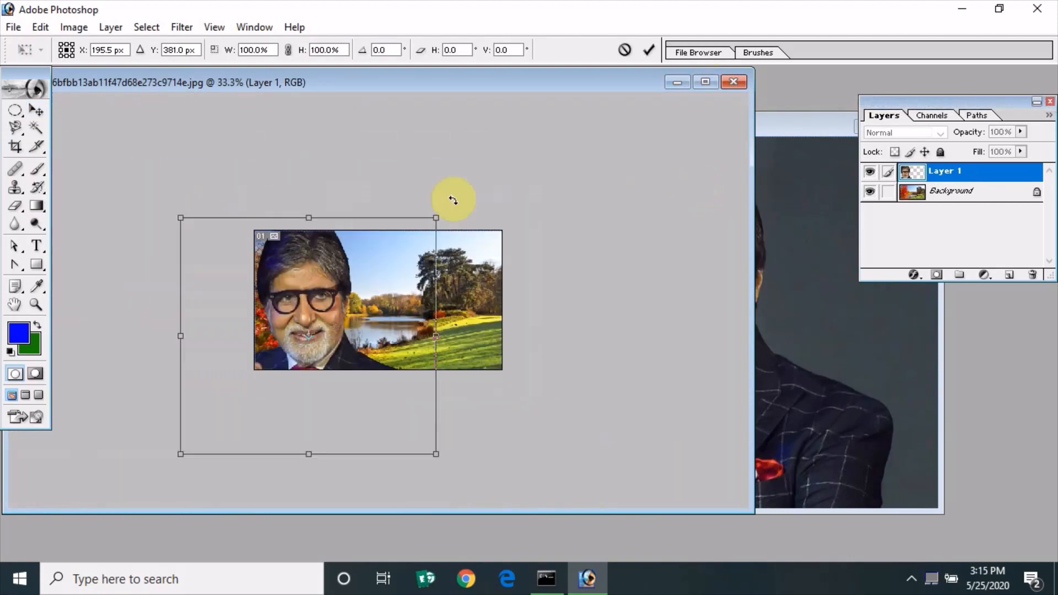
left_click_drag(180, 453, 419, 325)
left_click_drag(370, 262, 365, 278)
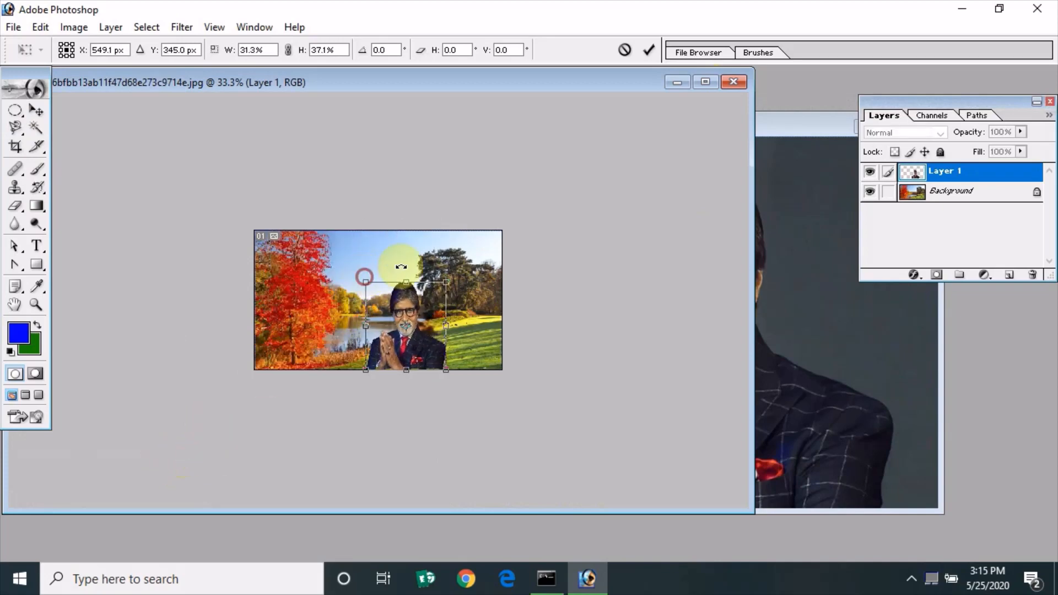
key("Return")
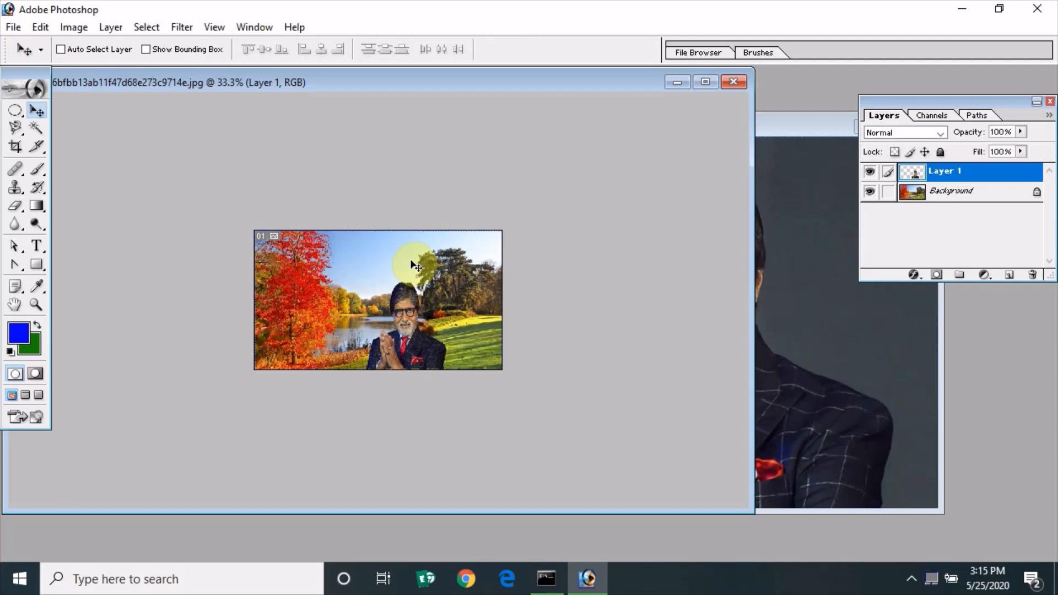
Enlarge the man to about 114% width and 102% height with Free Transform and place him at the landscape's lower right corner.
key("ctrl+plus")
key("ctrl+plus")
key("ctrl+plus")
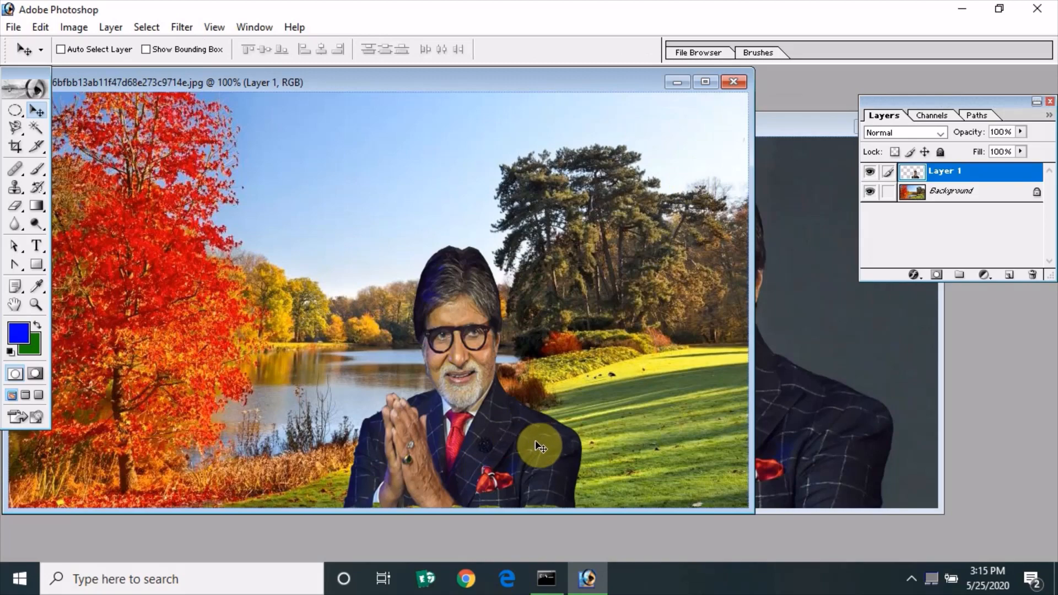
key("ctrl+t")
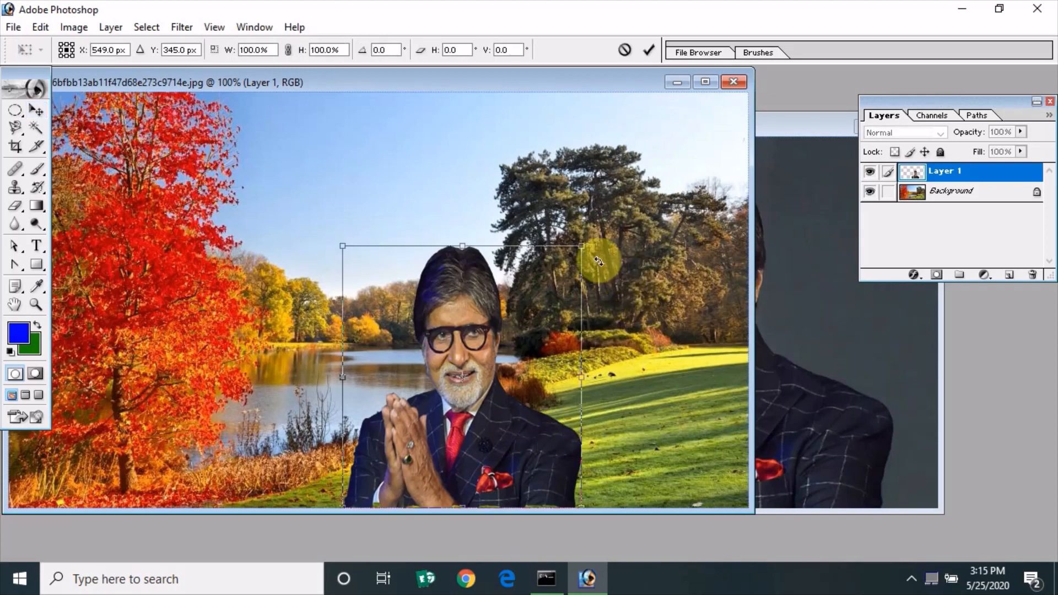
left_click_drag(588, 246, 625, 241)
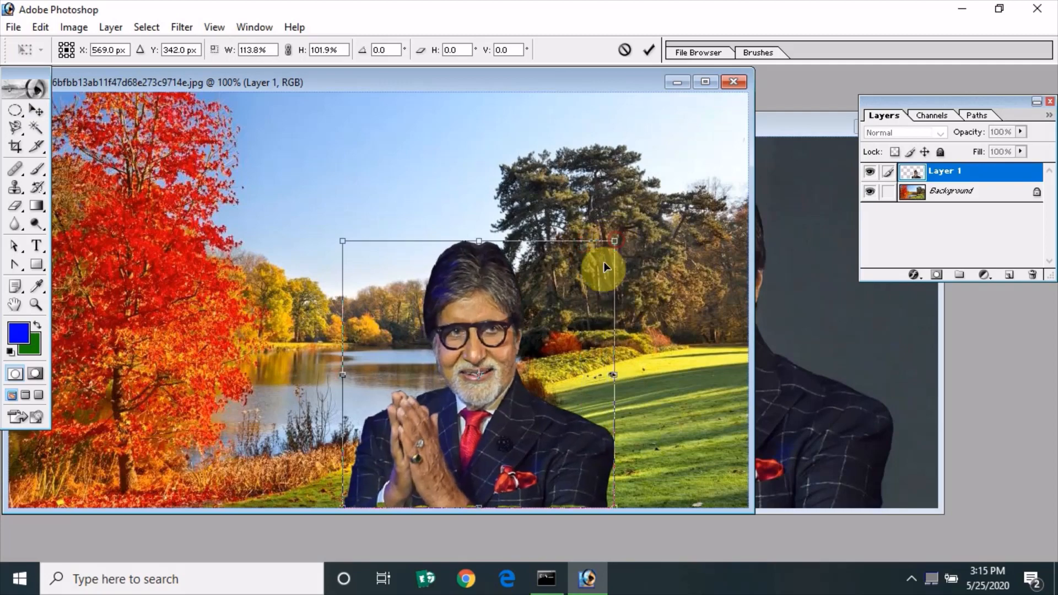
left_click_drag(559, 342, 689, 348)
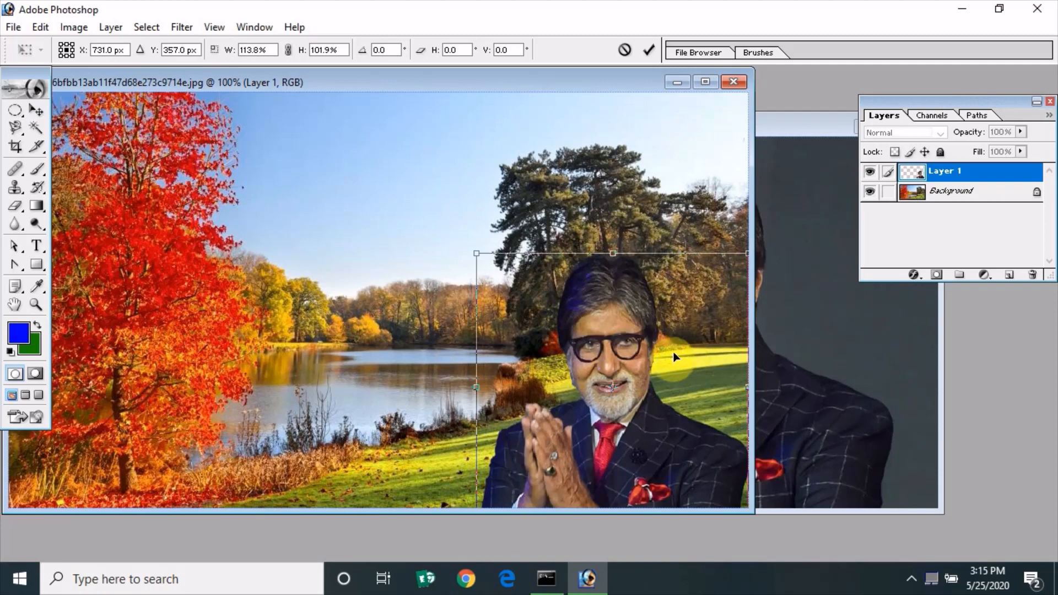
key("Return")
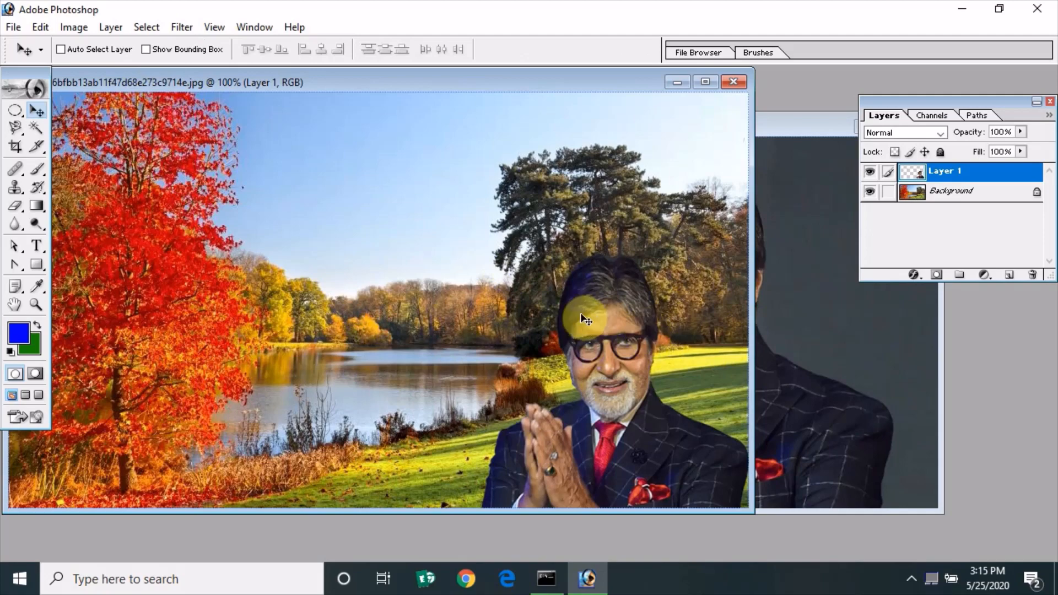
Scale the man to about 98% width and 90% height with Free Transform and reposition him above the lawn in front of the pines.
left_click_drag(602, 327, 455, 322)
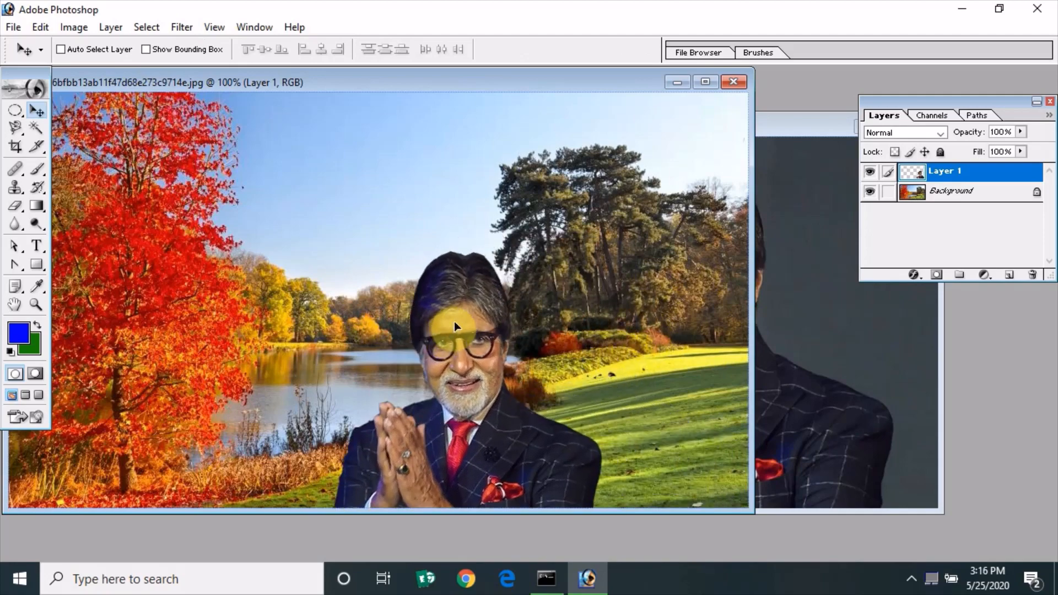
key("ctrl+t")
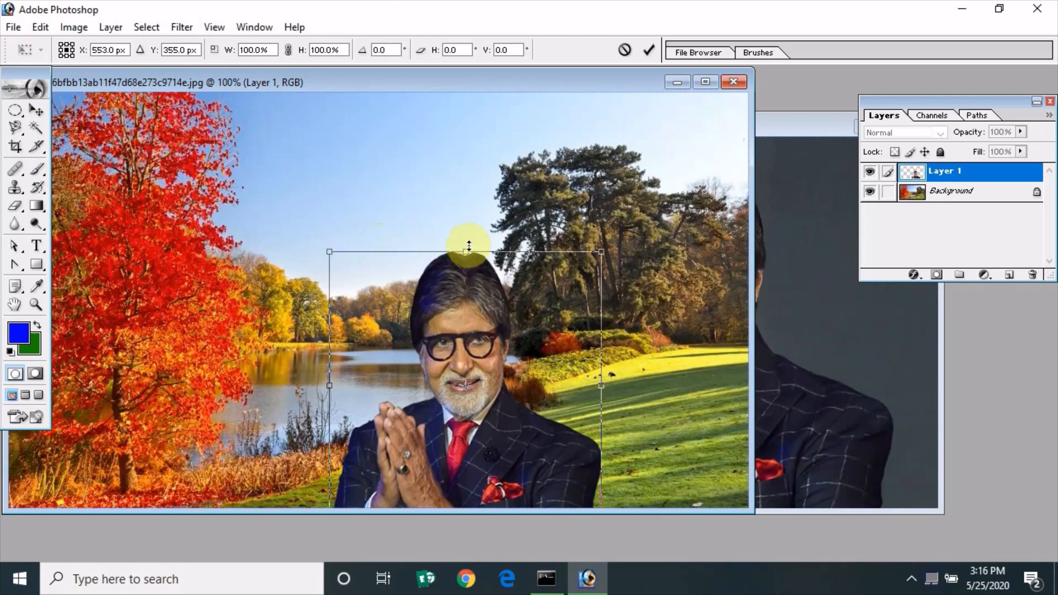
left_click_drag(321, 250, 357, 276)
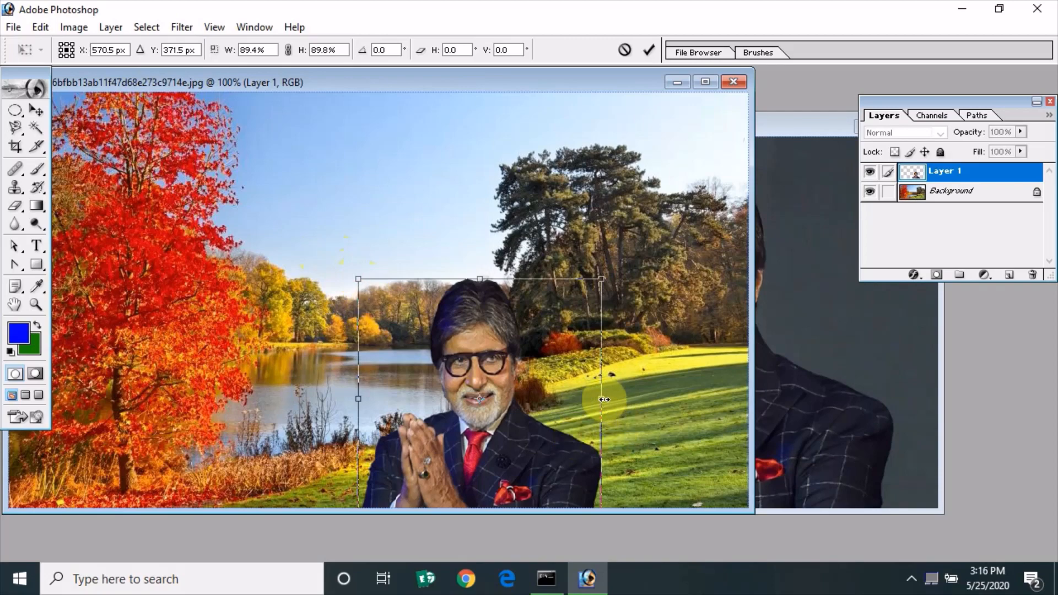
left_click_drag(604, 399, 619, 379)
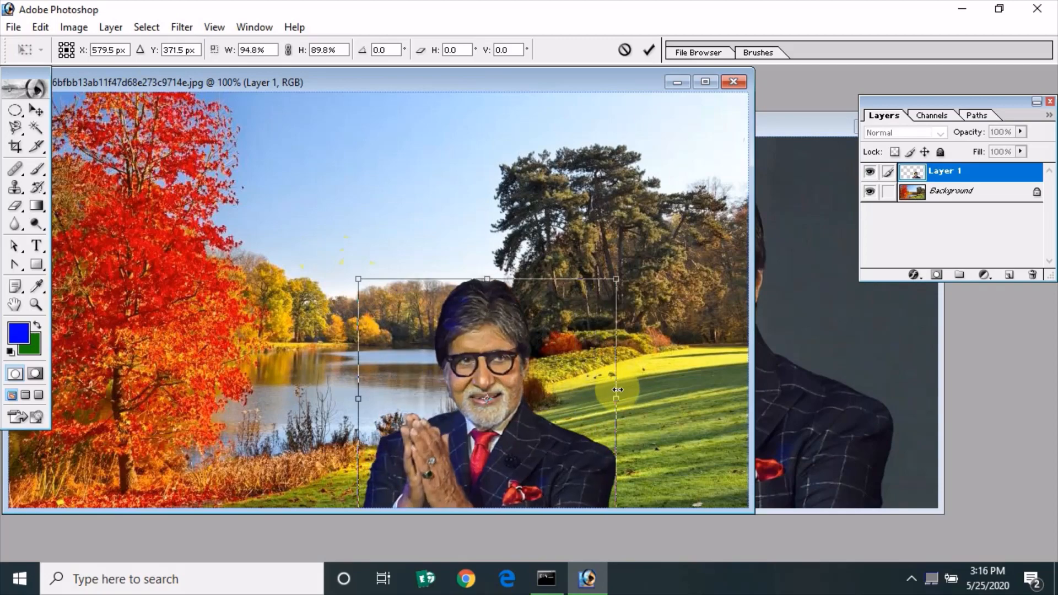
left_click_drag(615, 403, 627, 380)
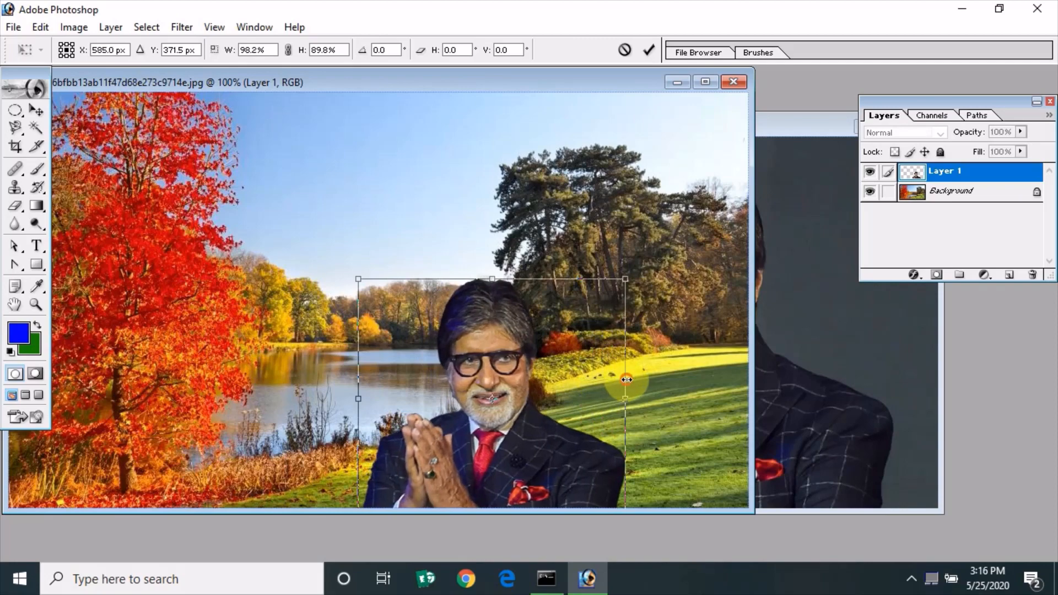
key("Return")
left_click_drag(465, 403, 551, 328)
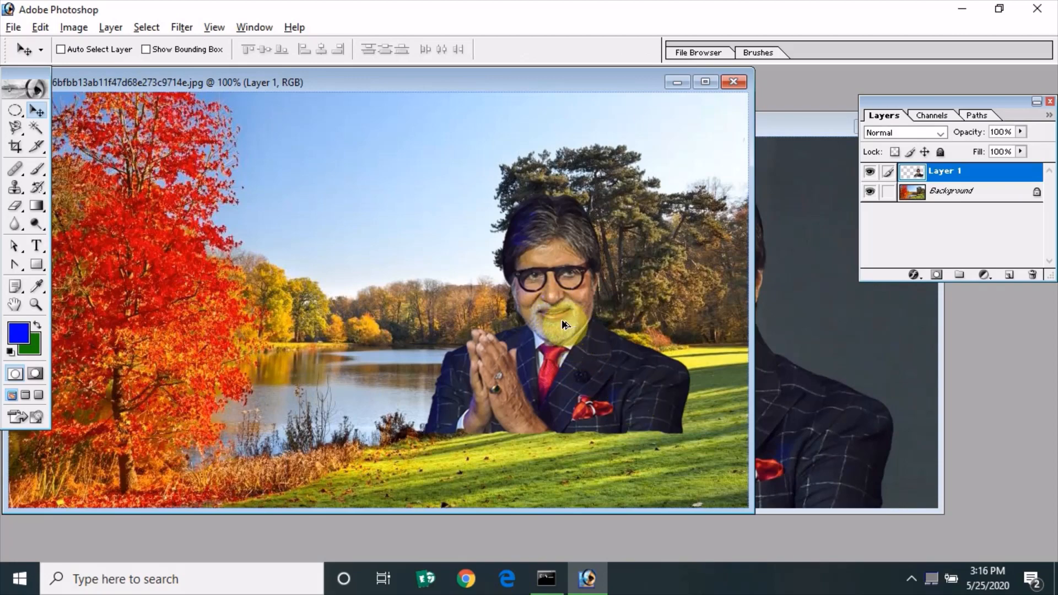
Duplicate the man's layer six times and spread the copies across the autumn landscape.
left_click_drag(560, 317, 413, 336)
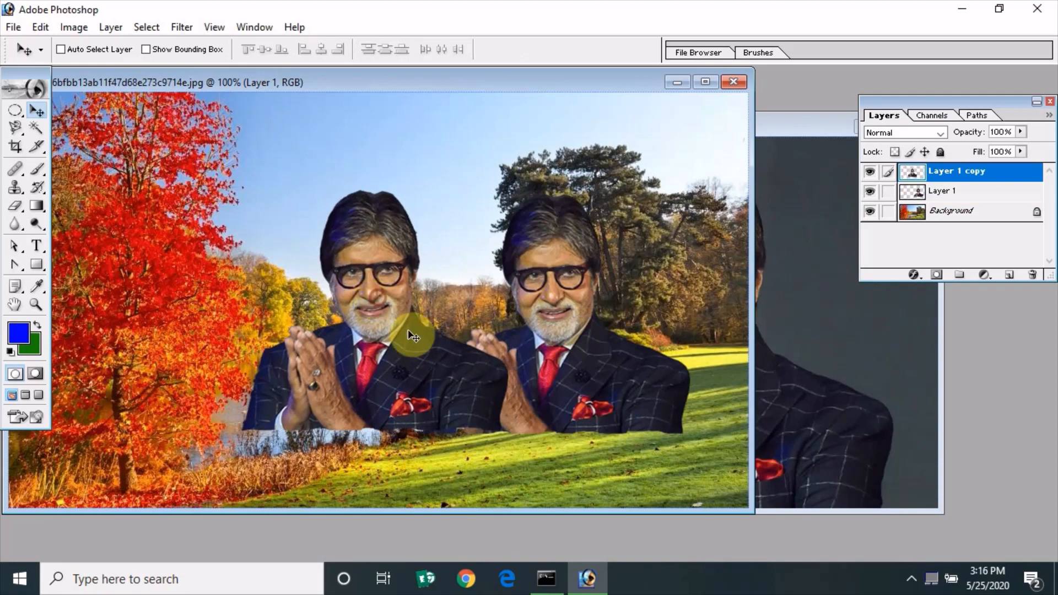
left_click_drag(367, 277, 558, 324)
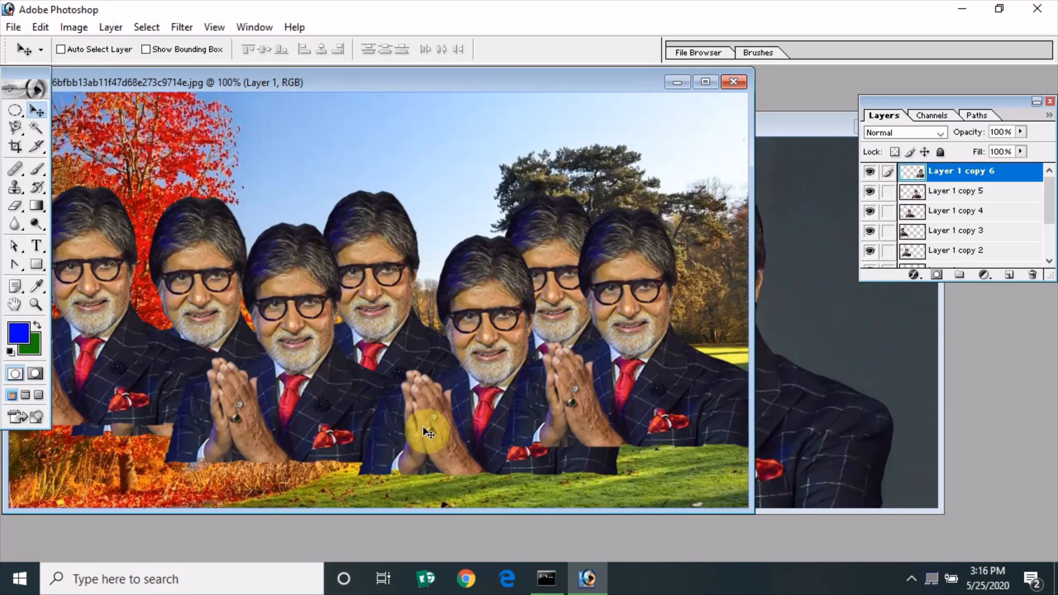
mouse_move(1050, 214)
left_mouse_down()
mouse_move(1052, 249)
mouse_move(1044, 203)
left_mouse_up()
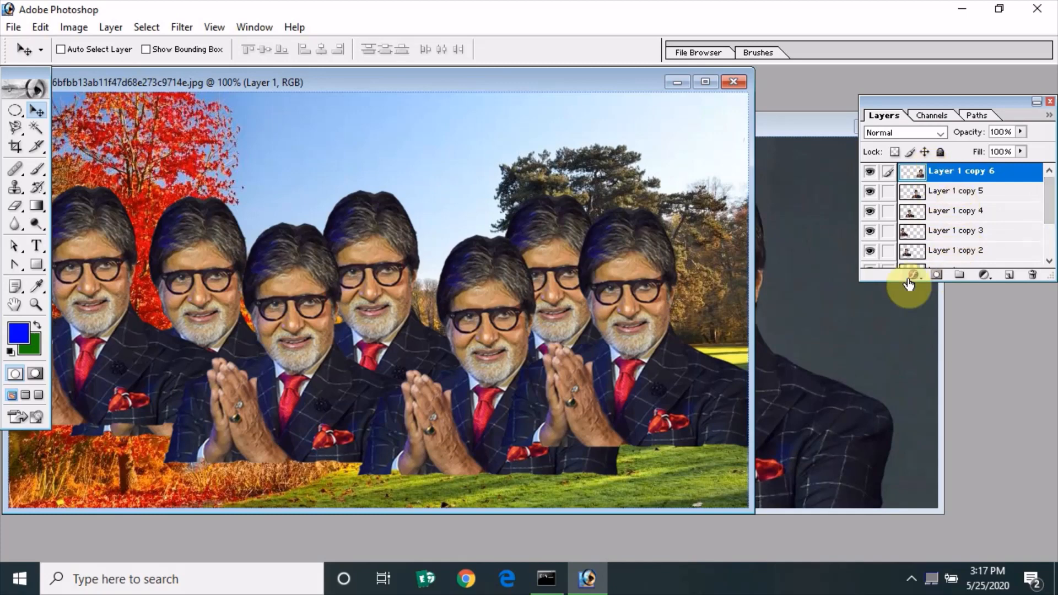
left_click(21, 133)
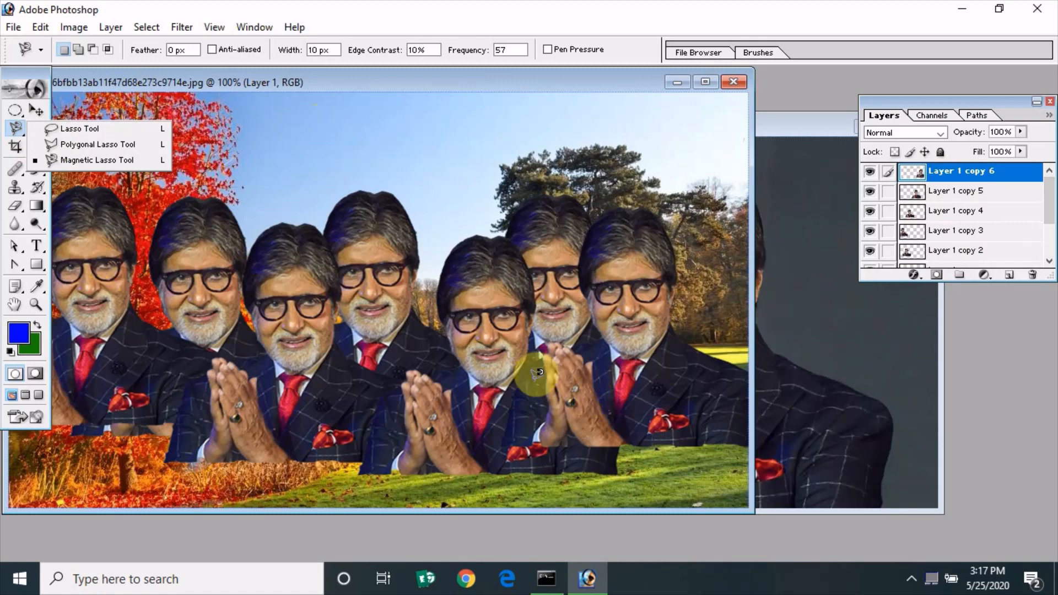
left_click(18, 130)
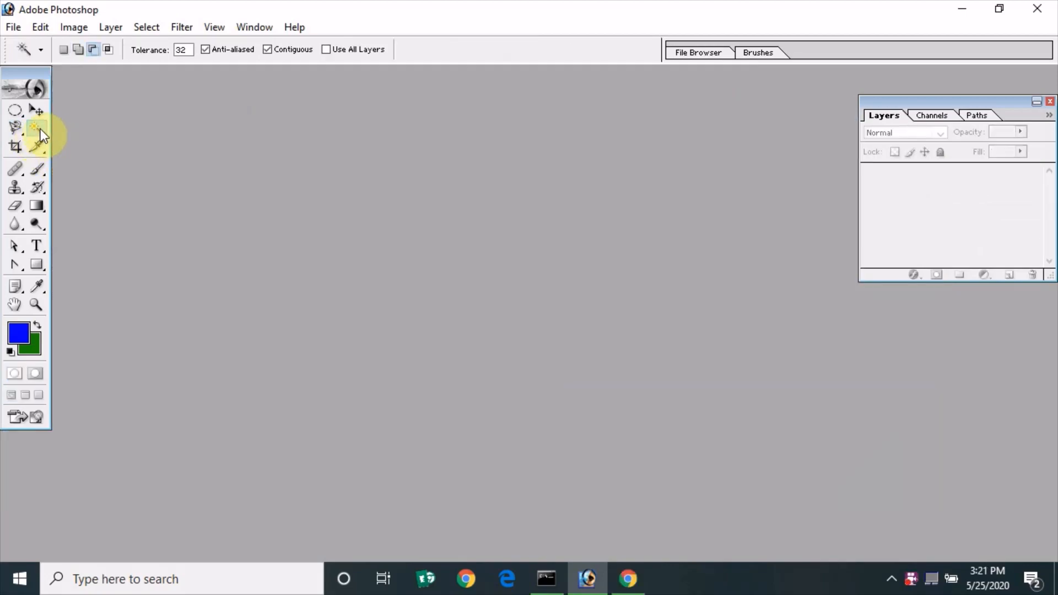
Open the brother-and-sister photo 106096891-cute-indian-child-brother-and-sister-celebrating-raksha-bandhan-festival.jpg and reposition its window clear of the toolbox.
left_click(12, 27)
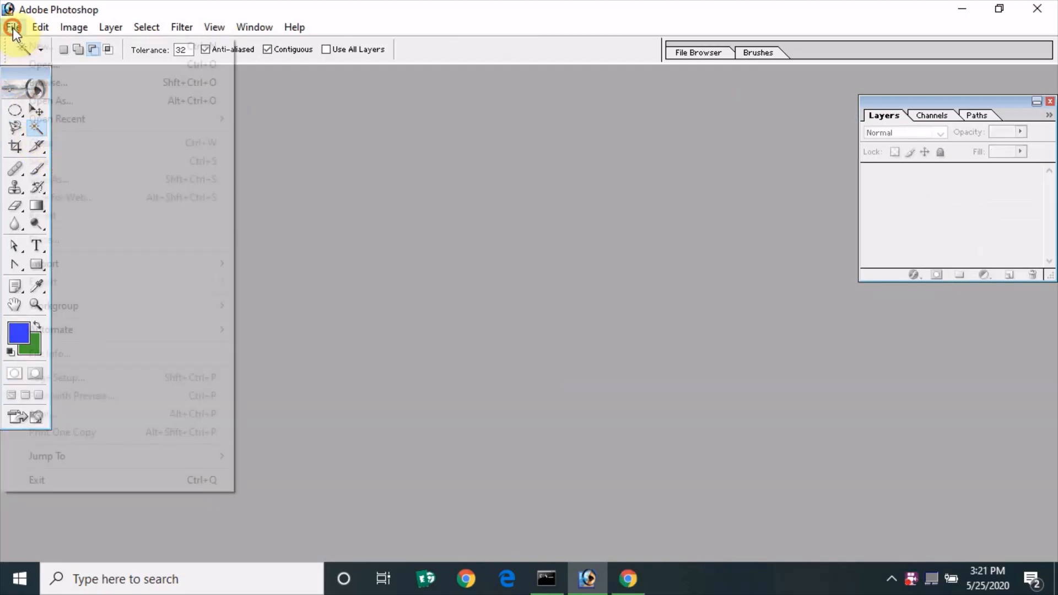
left_click(37, 67)
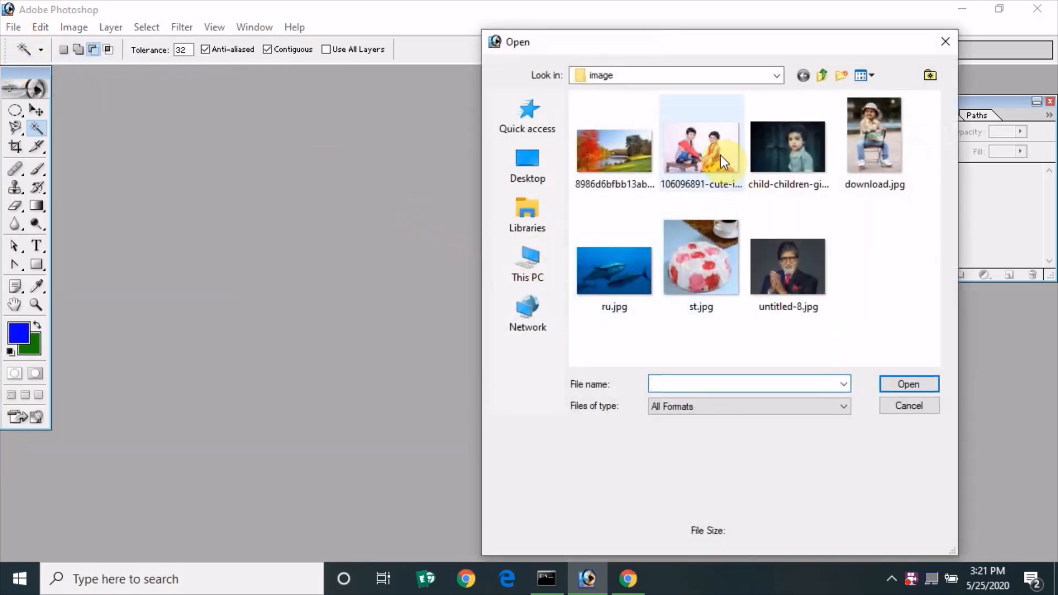
double_click(725, 161)
left_click(515, 229)
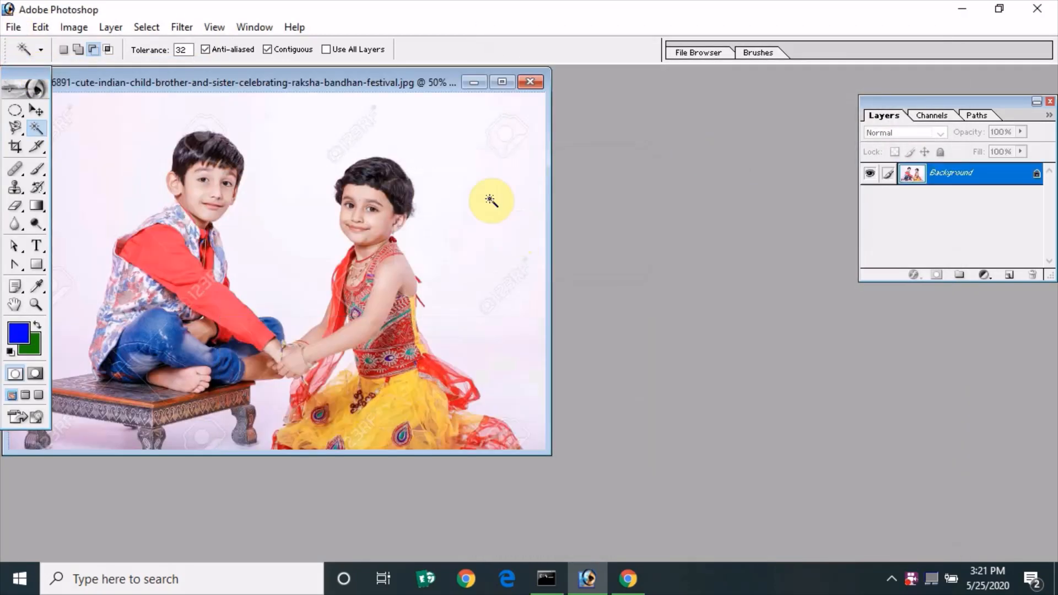
left_click_drag(428, 87, 528, 74)
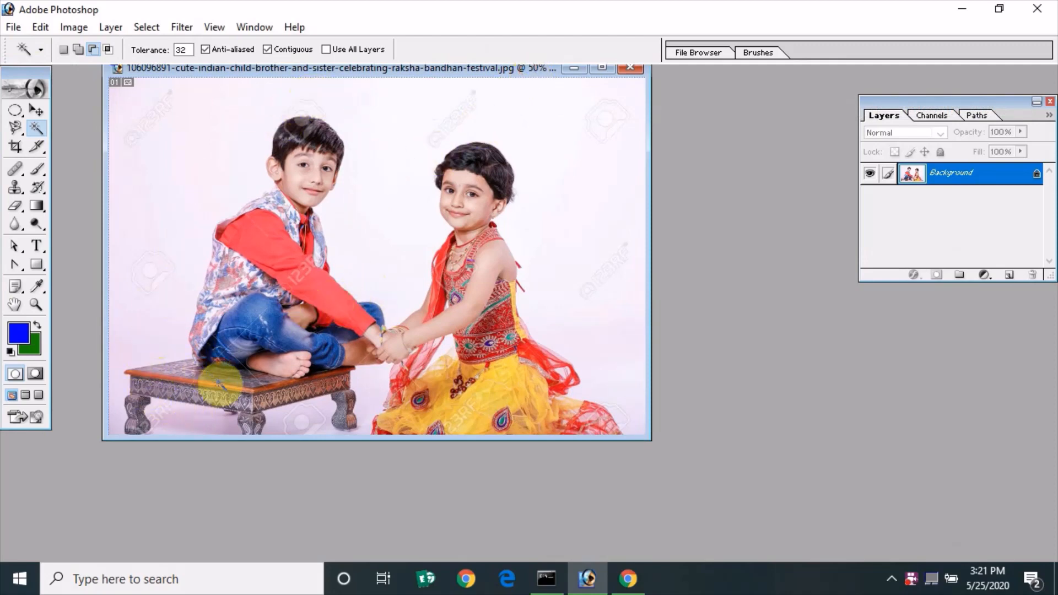
left_click(395, 70)
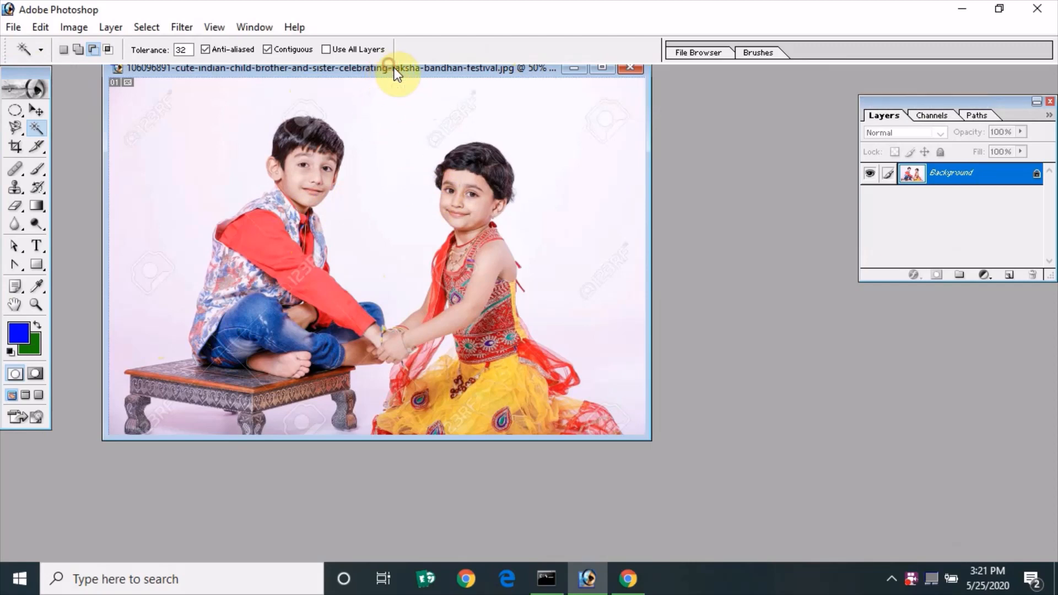
left_click(401, 68)
left_click_drag(428, 108, 429, 108)
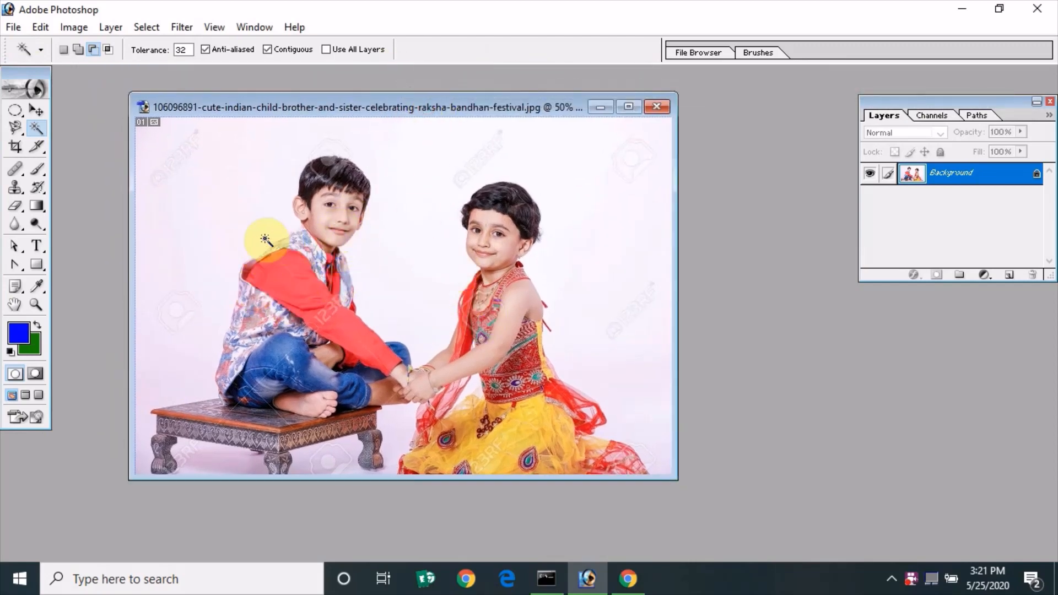
left_click(18, 129)
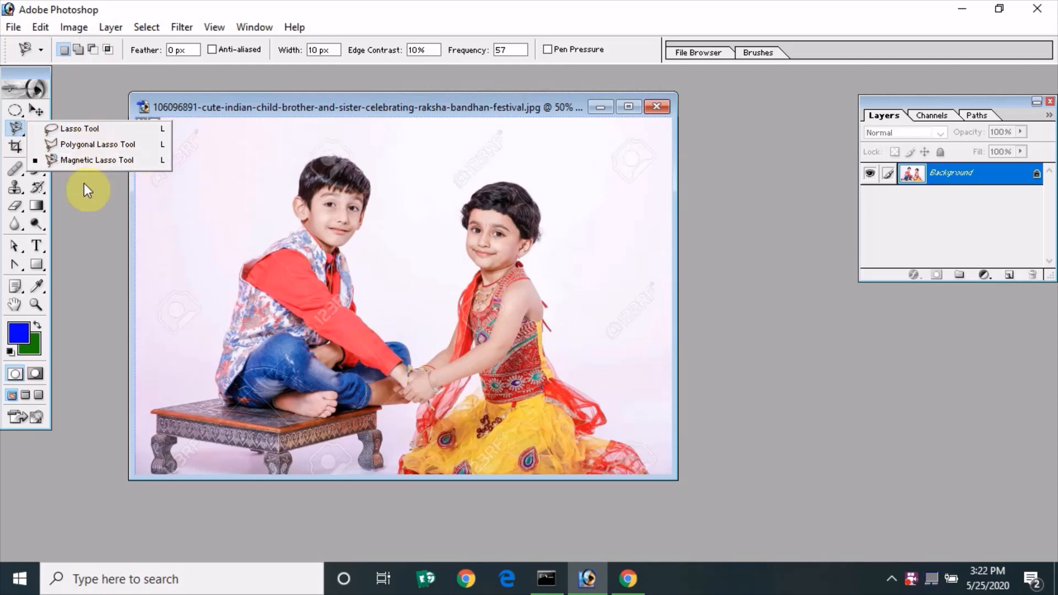
left_click(104, 227)
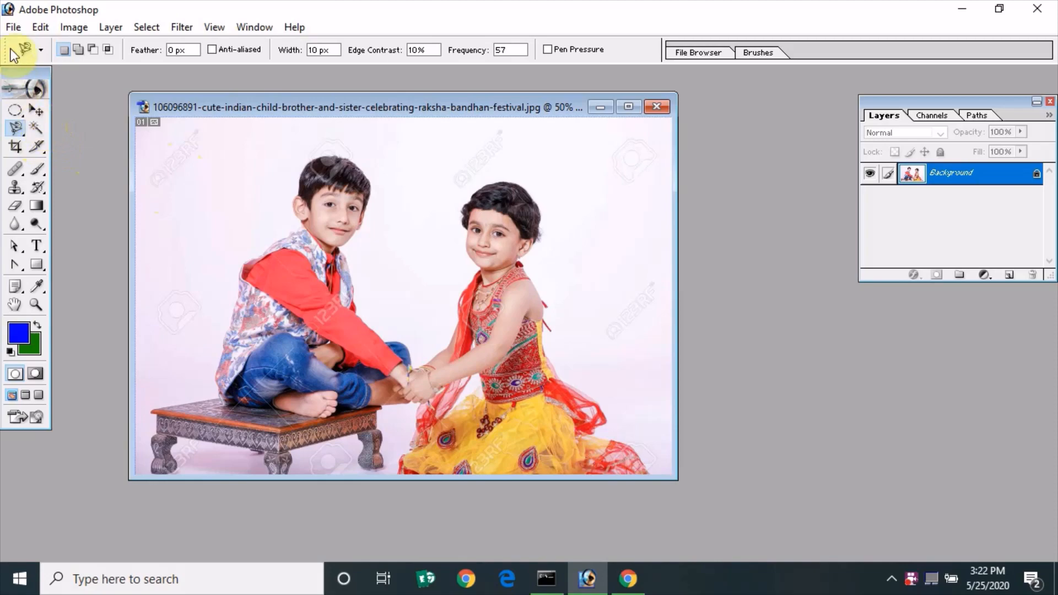
Open the autumn landscape 8986d6bfbb13ab11f47d68e273c9714e.jpg and arrange its window with the children's photo.
left_click(14, 31)
left_click(54, 64)
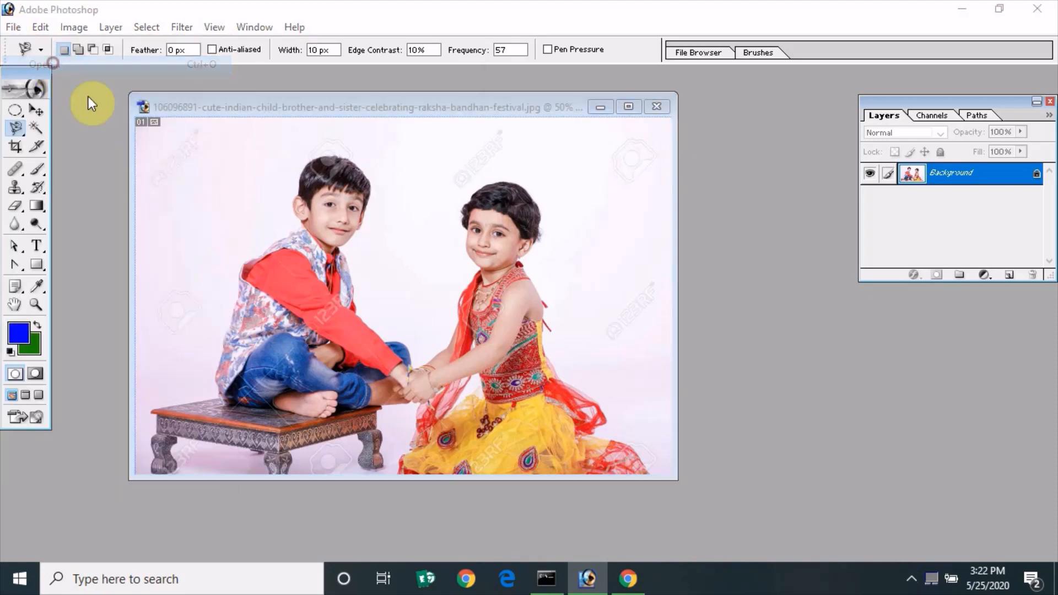
double_click(636, 151)
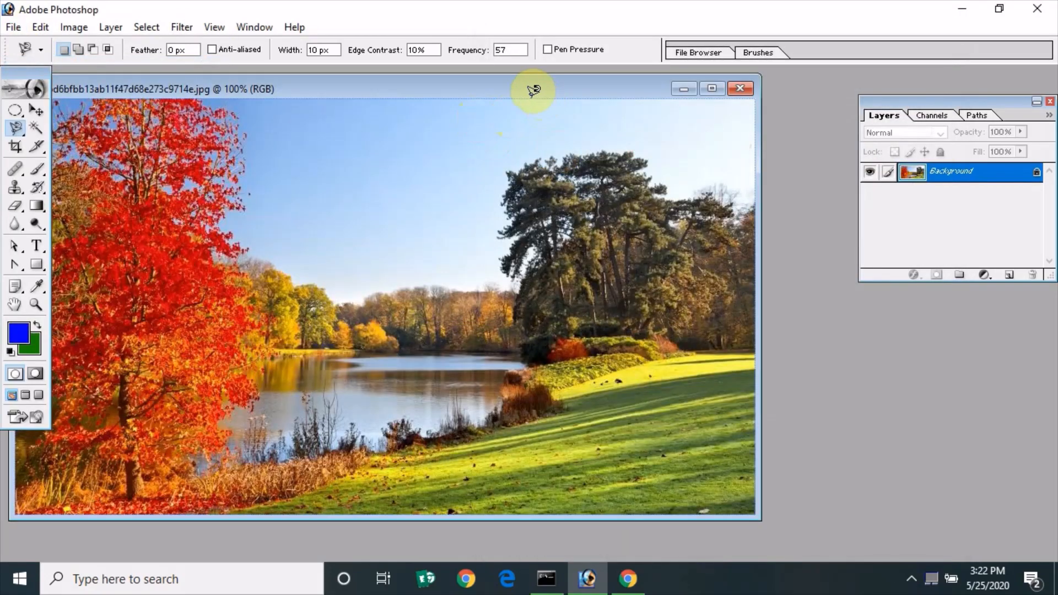
left_click_drag(523, 89, 568, 109)
Select the pale background of the children's photo with the Magic Wand and invert the selection to the two children.
left_click(36, 128)
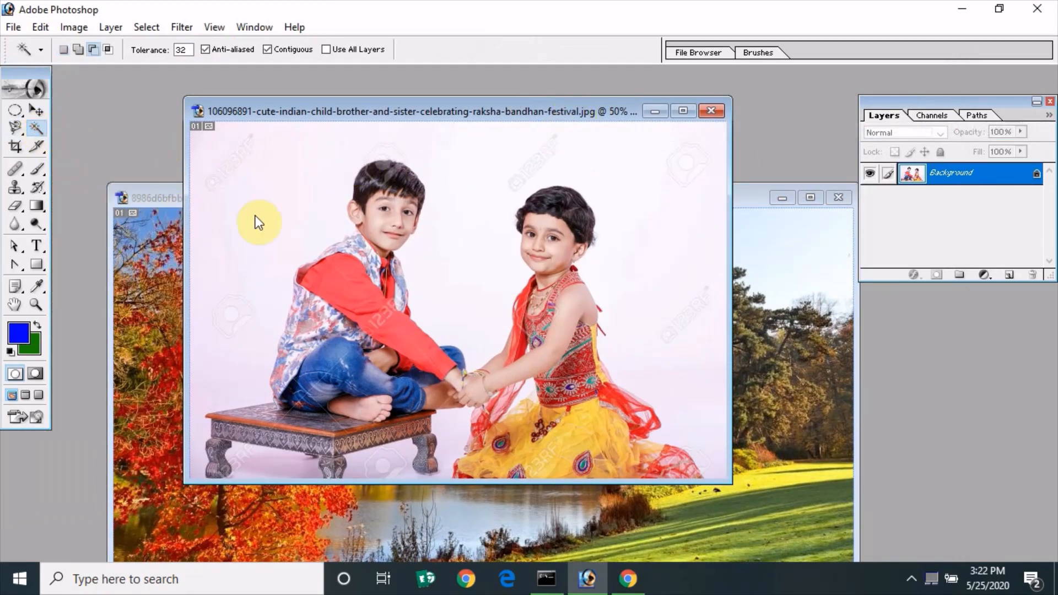
left_click(287, 210)
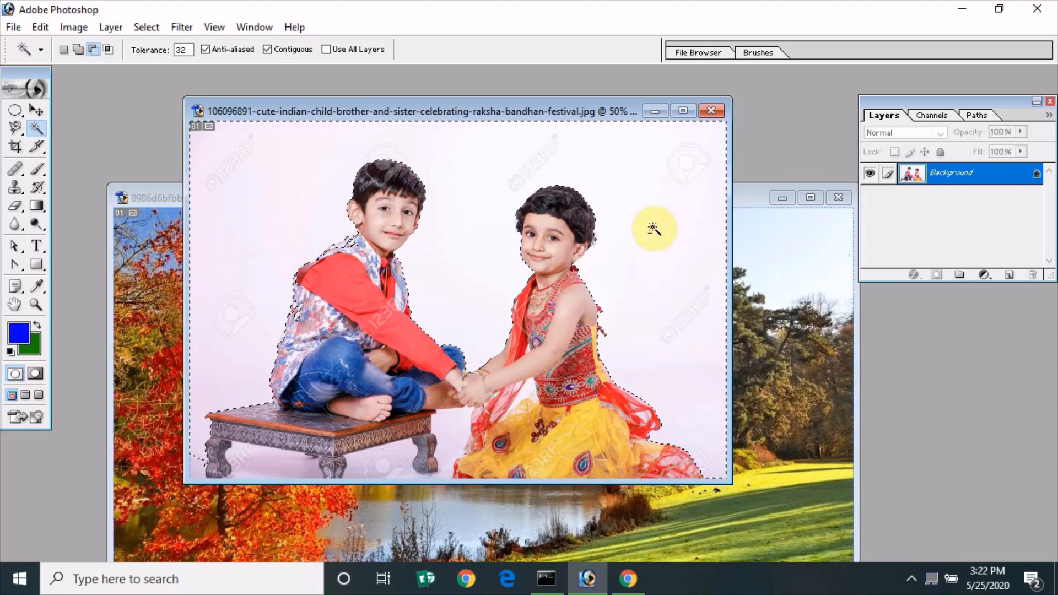
key("ctrl+d")
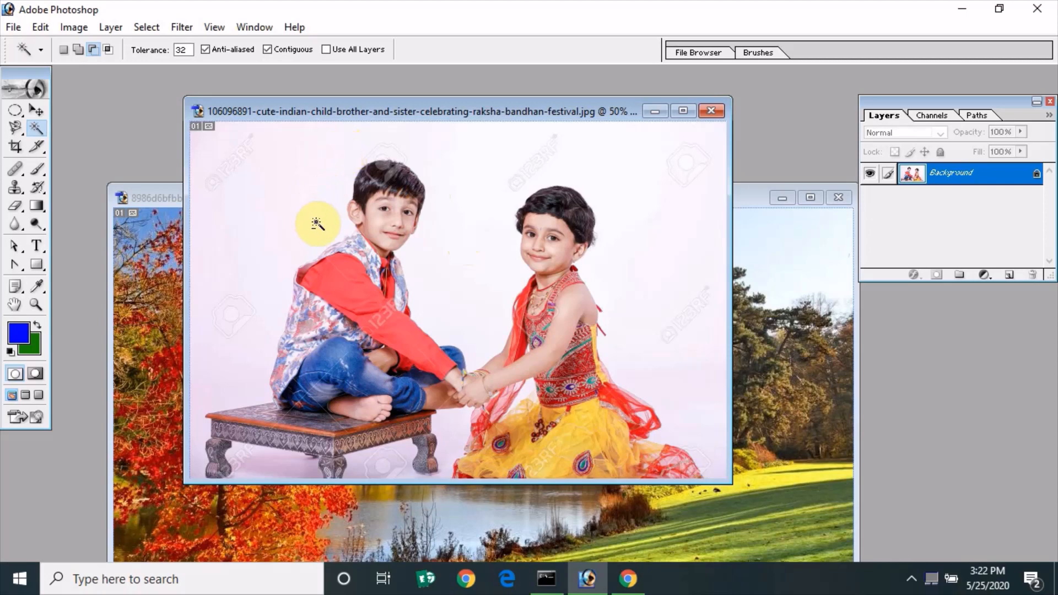
left_click(288, 224)
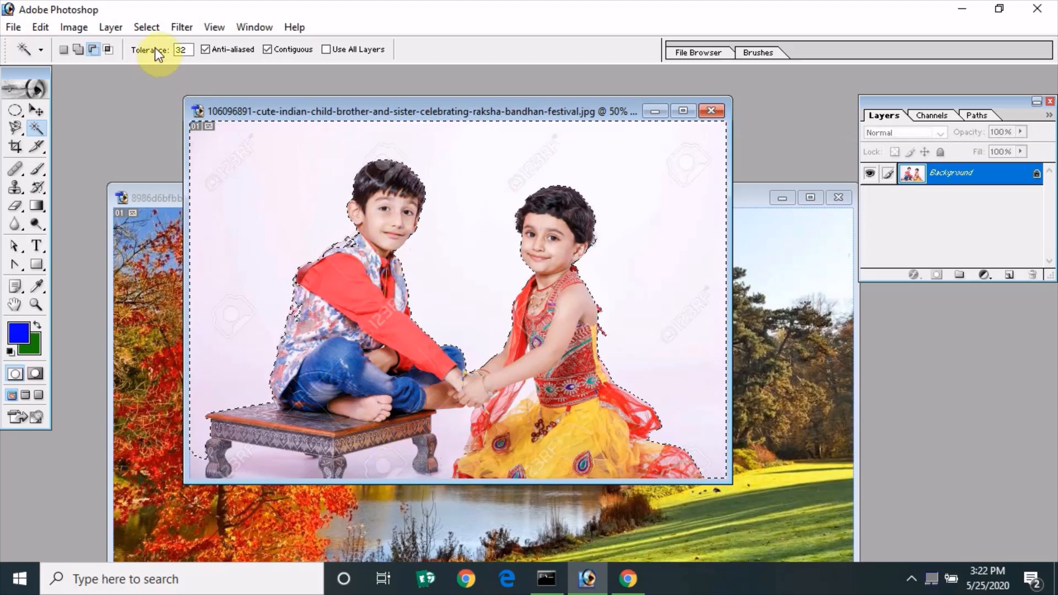
left_click(148, 27)
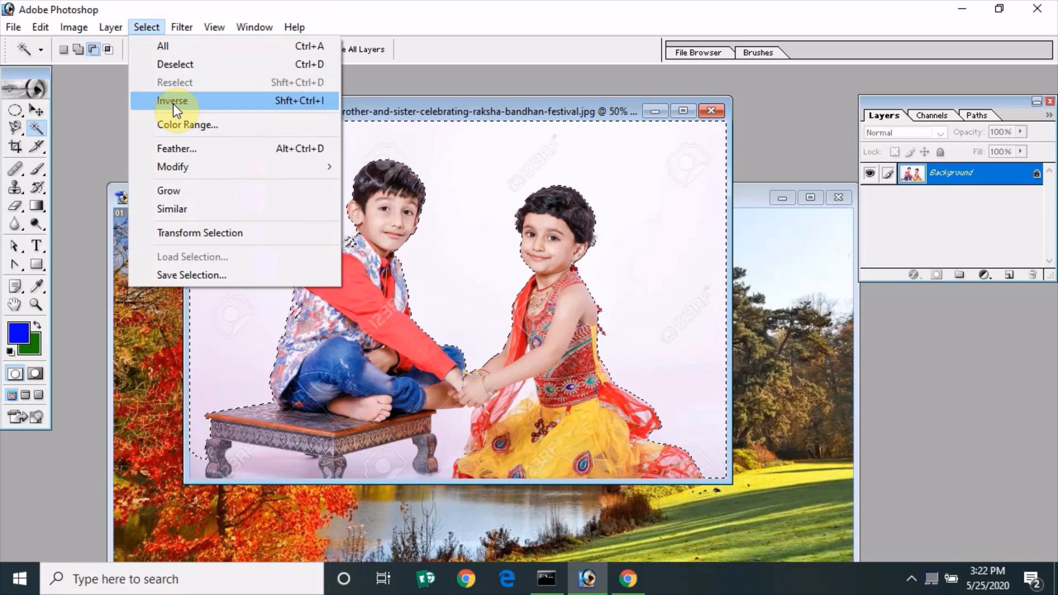
left_click(173, 104)
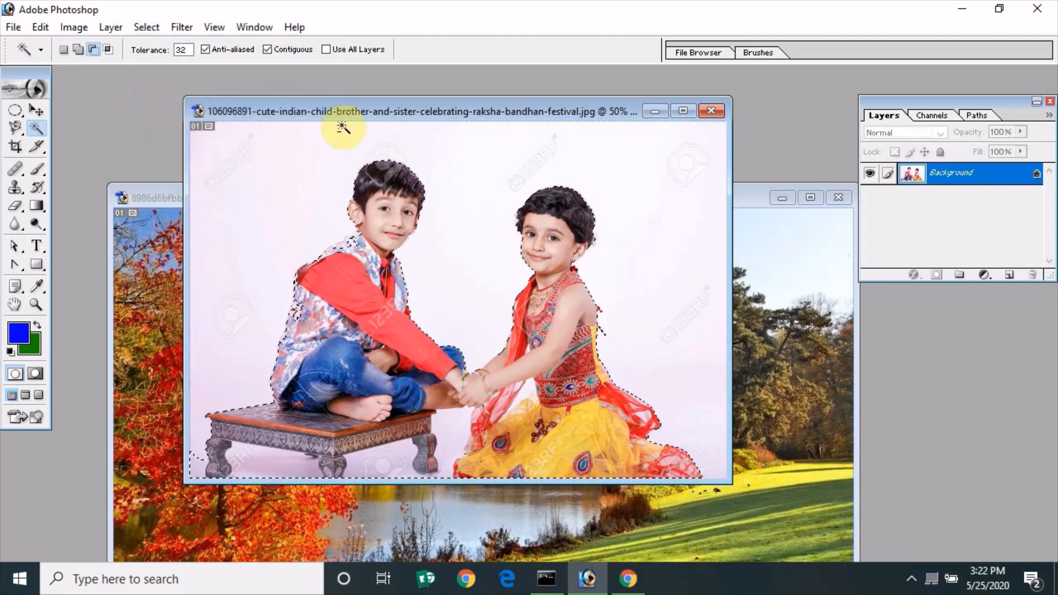
Set the children's photo window aside and move the selected children into the autumn landscape.
left_click_drag(365, 102, 907, 65)
left_click(37, 110)
left_click_drag(726, 266, 315, 423)
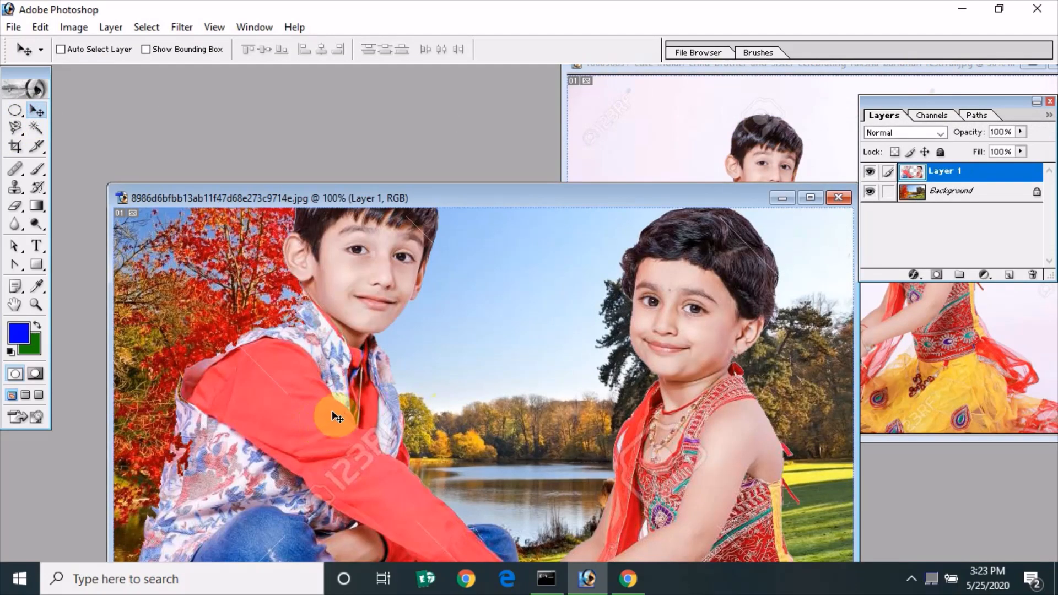
Free Transform the children to about 39.5% width and 32% height and place them at the landscape's lower right corner.
key("ctrl+t")
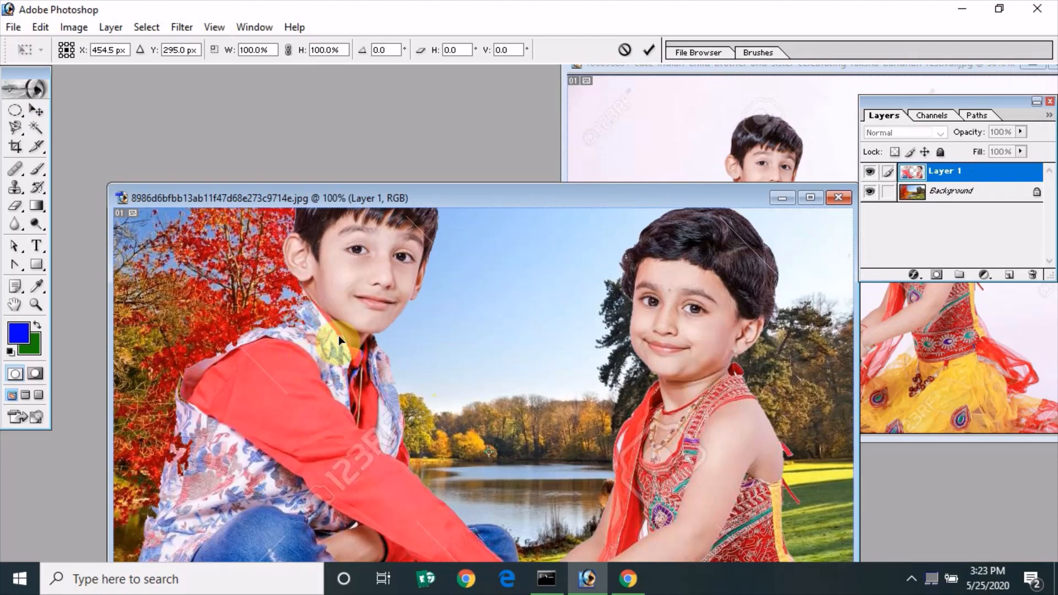
left_click_drag(358, 300, 376, 354)
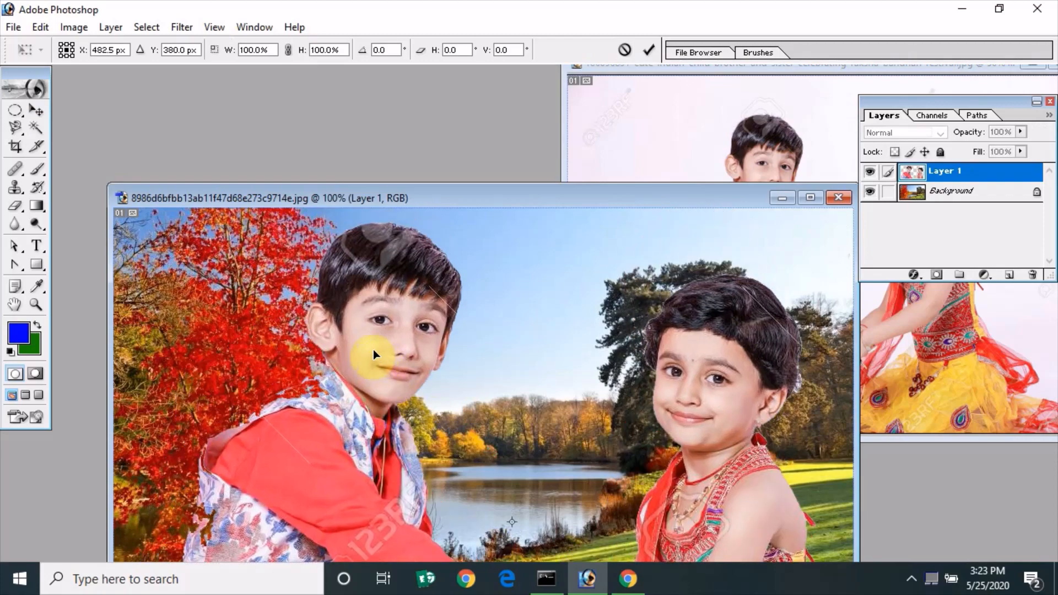
left_click_drag(310, 266, 305, 361)
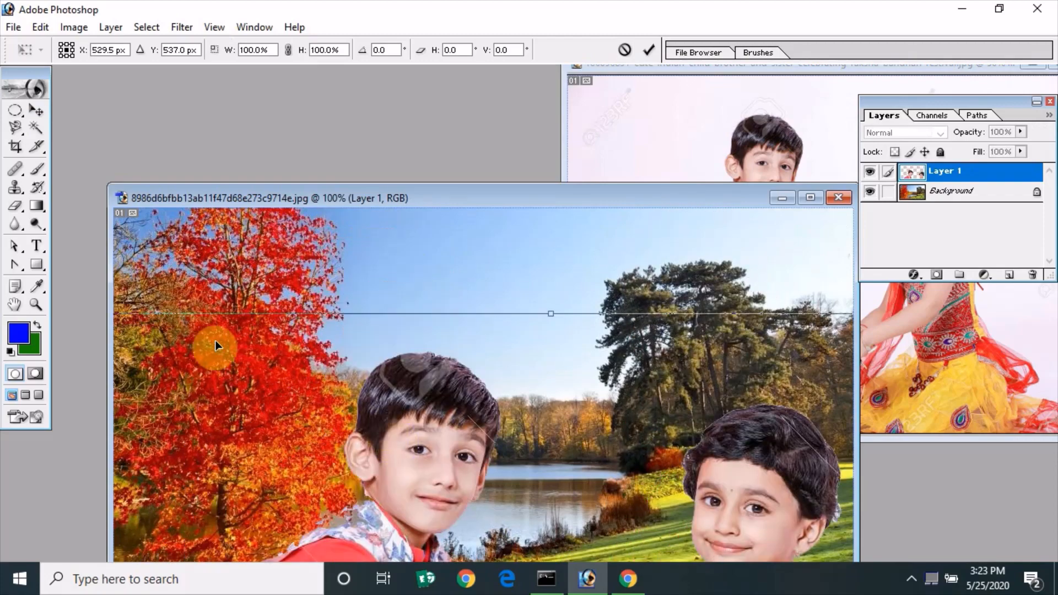
left_click_drag(477, 435, 519, 398)
key("ctrl+minus")
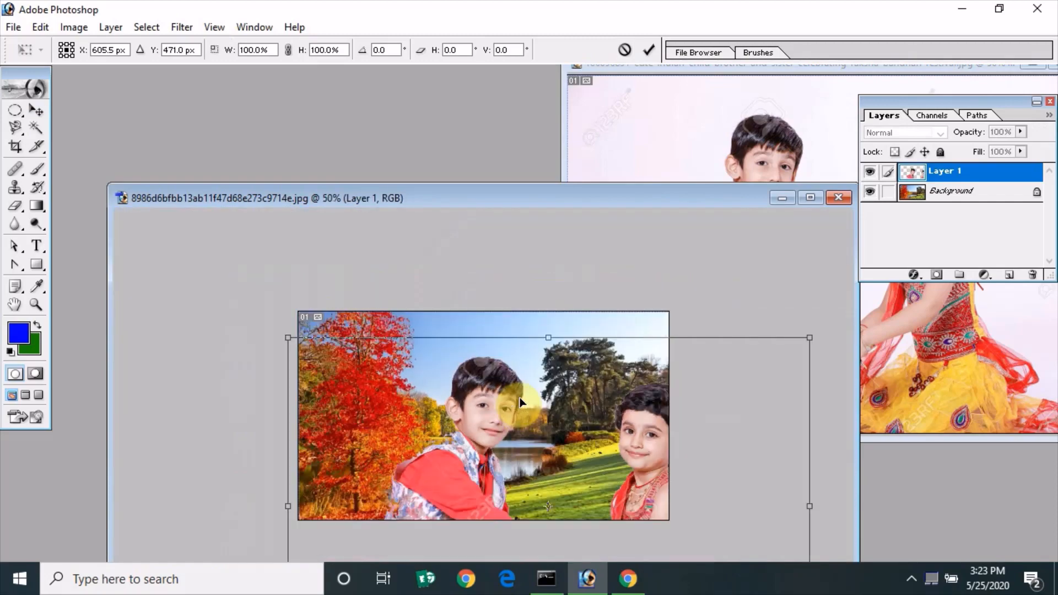
left_click_drag(288, 338, 500, 465)
left_click_drag(607, 496, 442, 372)
left_click_drag(364, 344, 437, 390)
left_click_drag(528, 443, 521, 428)
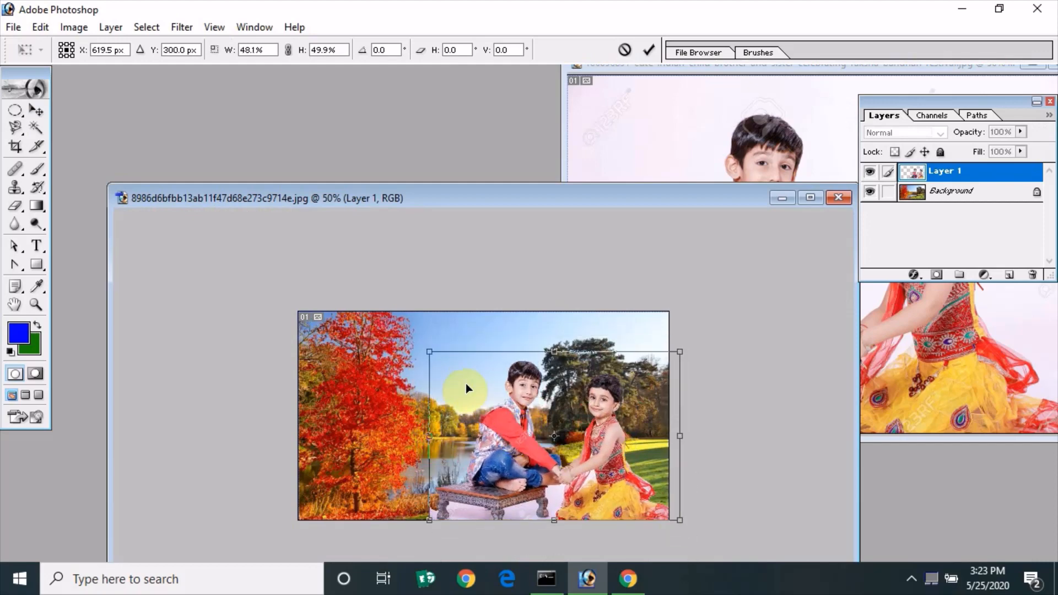
left_click_drag(430, 352, 474, 411)
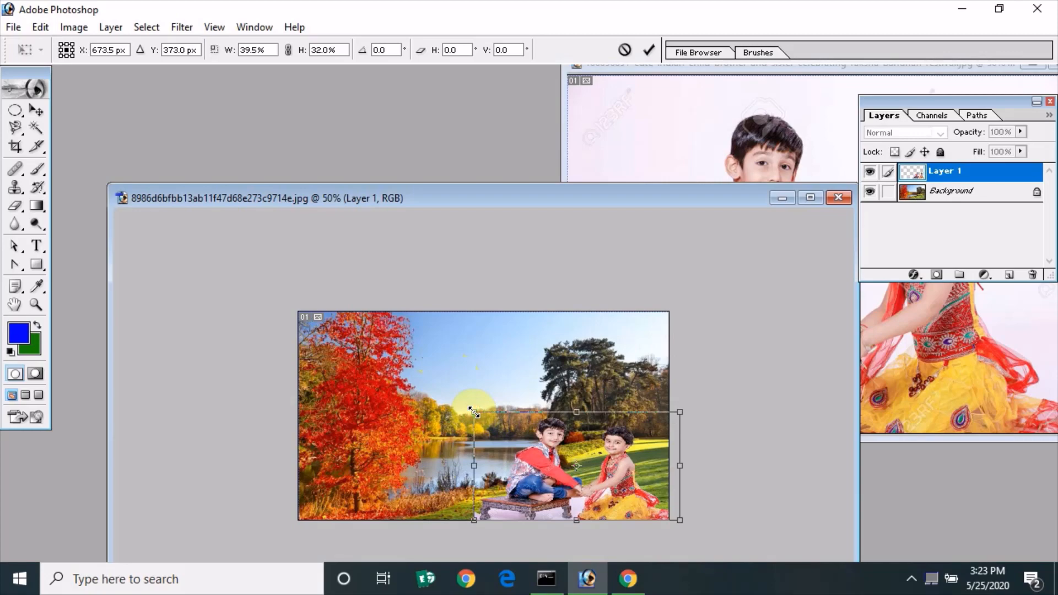
key("Return")
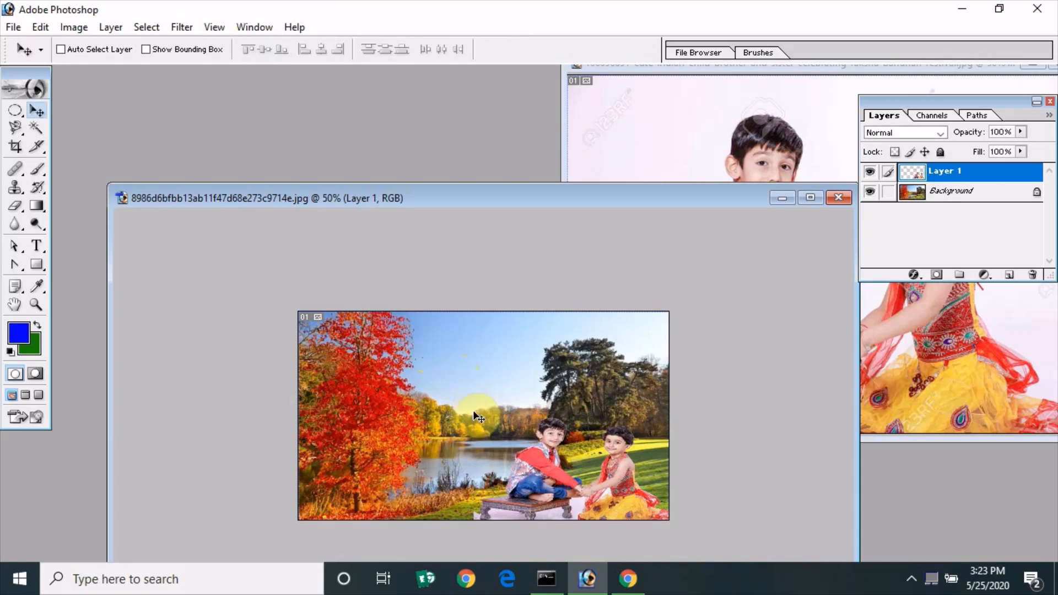
Maximize the document window at 100% zoom, and switch to the children's photo to clear its selection.
key("ctrl+plus")
key("ctrl+plus")
left_click(812, 196)
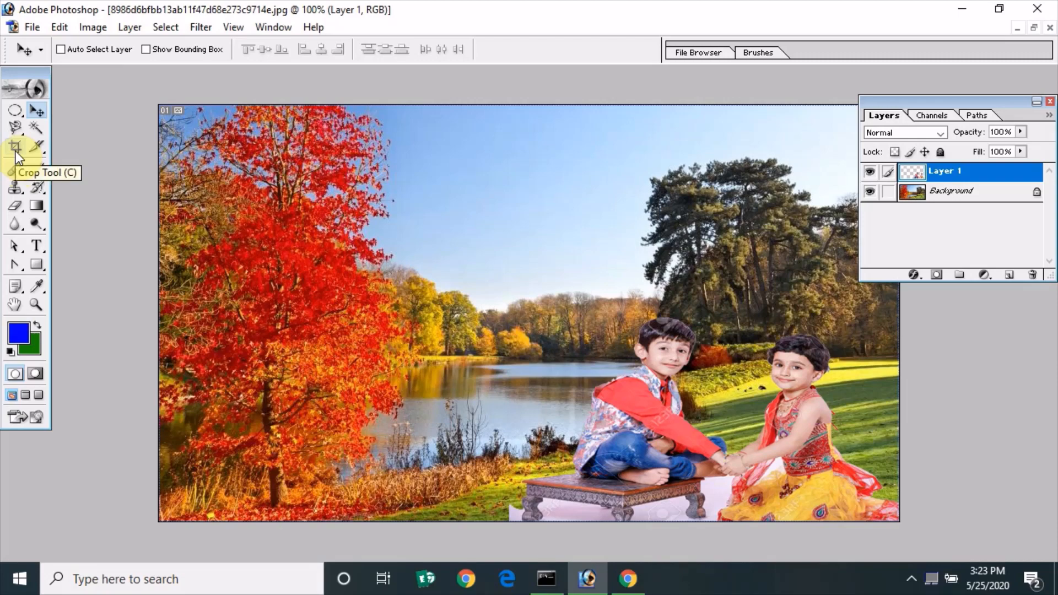
key("ctrl+Tab")
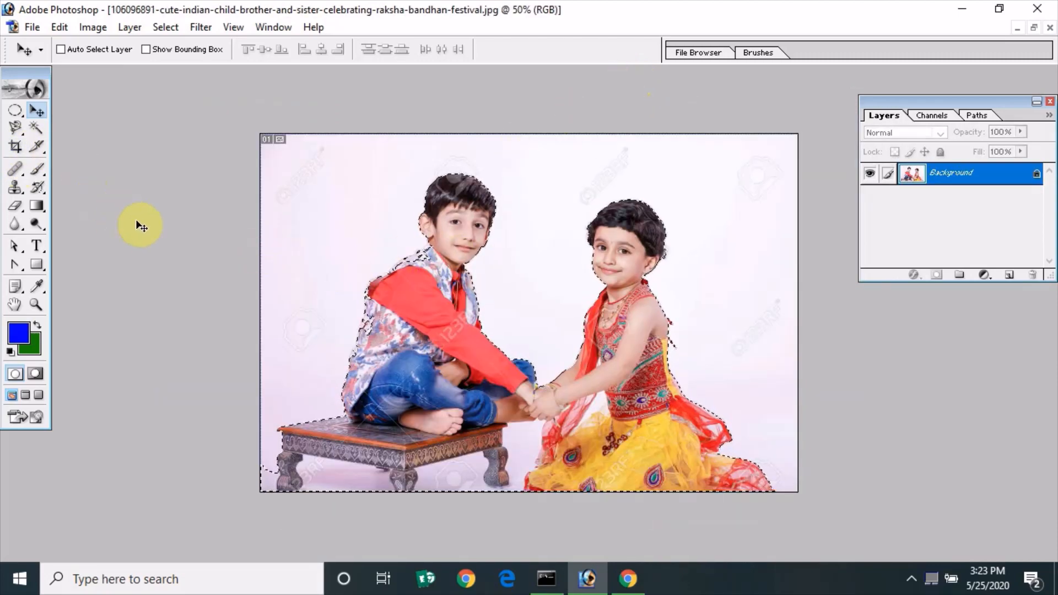
key("ctrl+d")
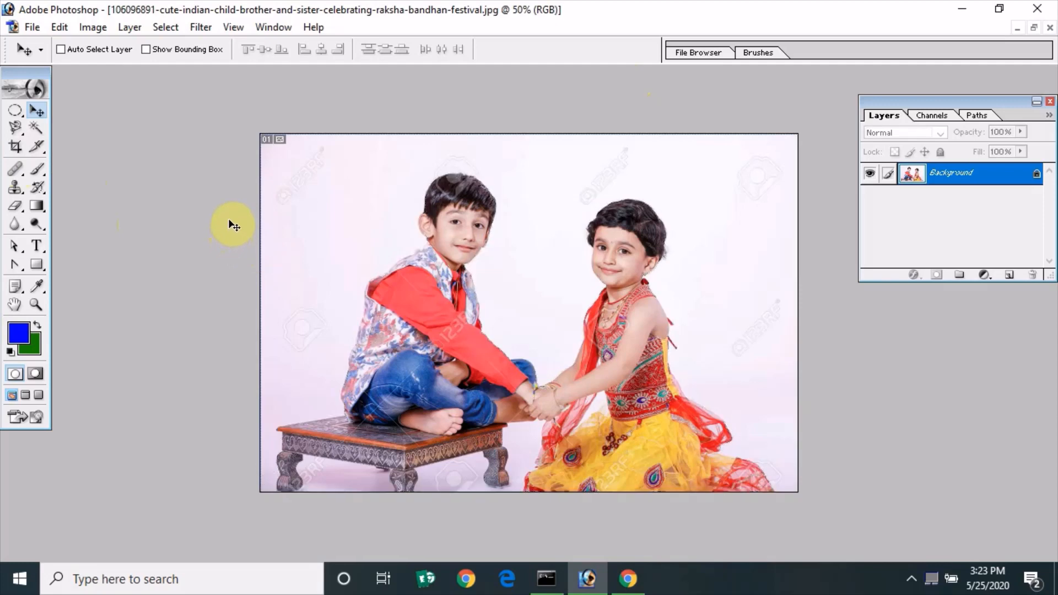
Crop the children's photo to a portrait frame around the girl's head and upper body.
left_click(15, 148)
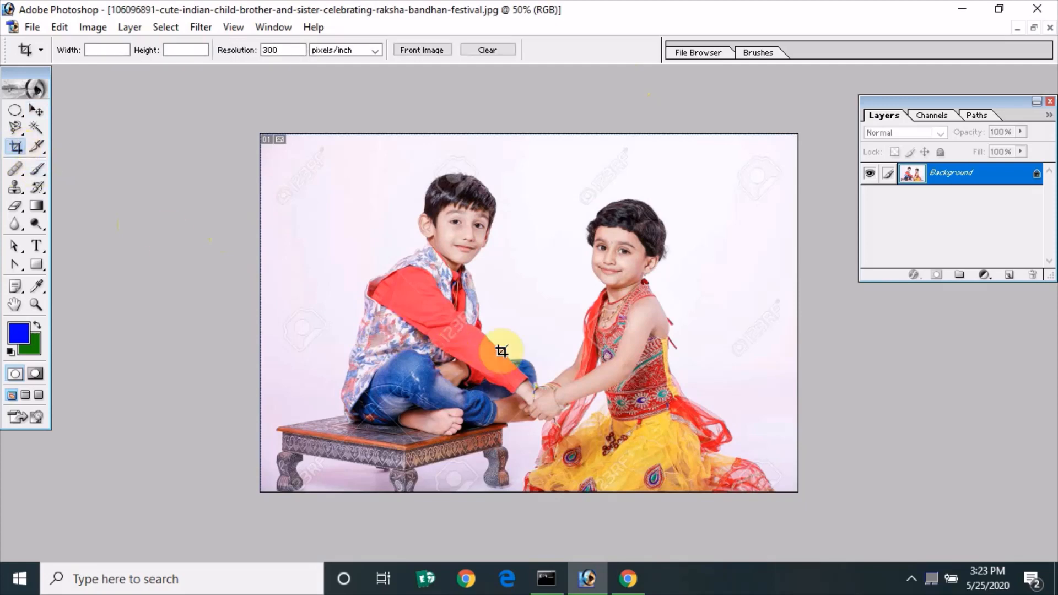
left_click_drag(557, 176, 692, 382)
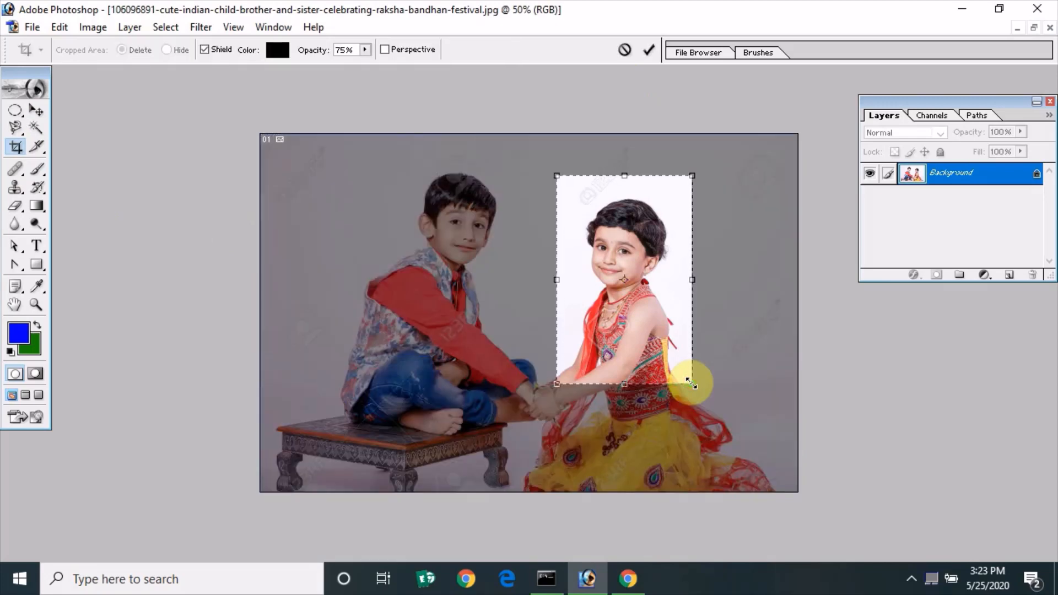
key("Return")
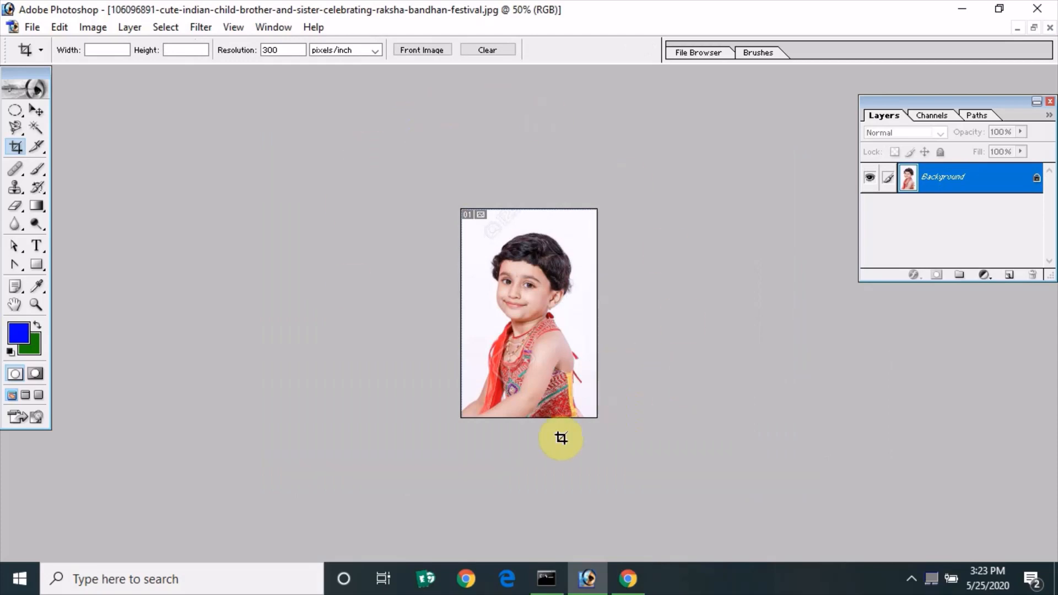